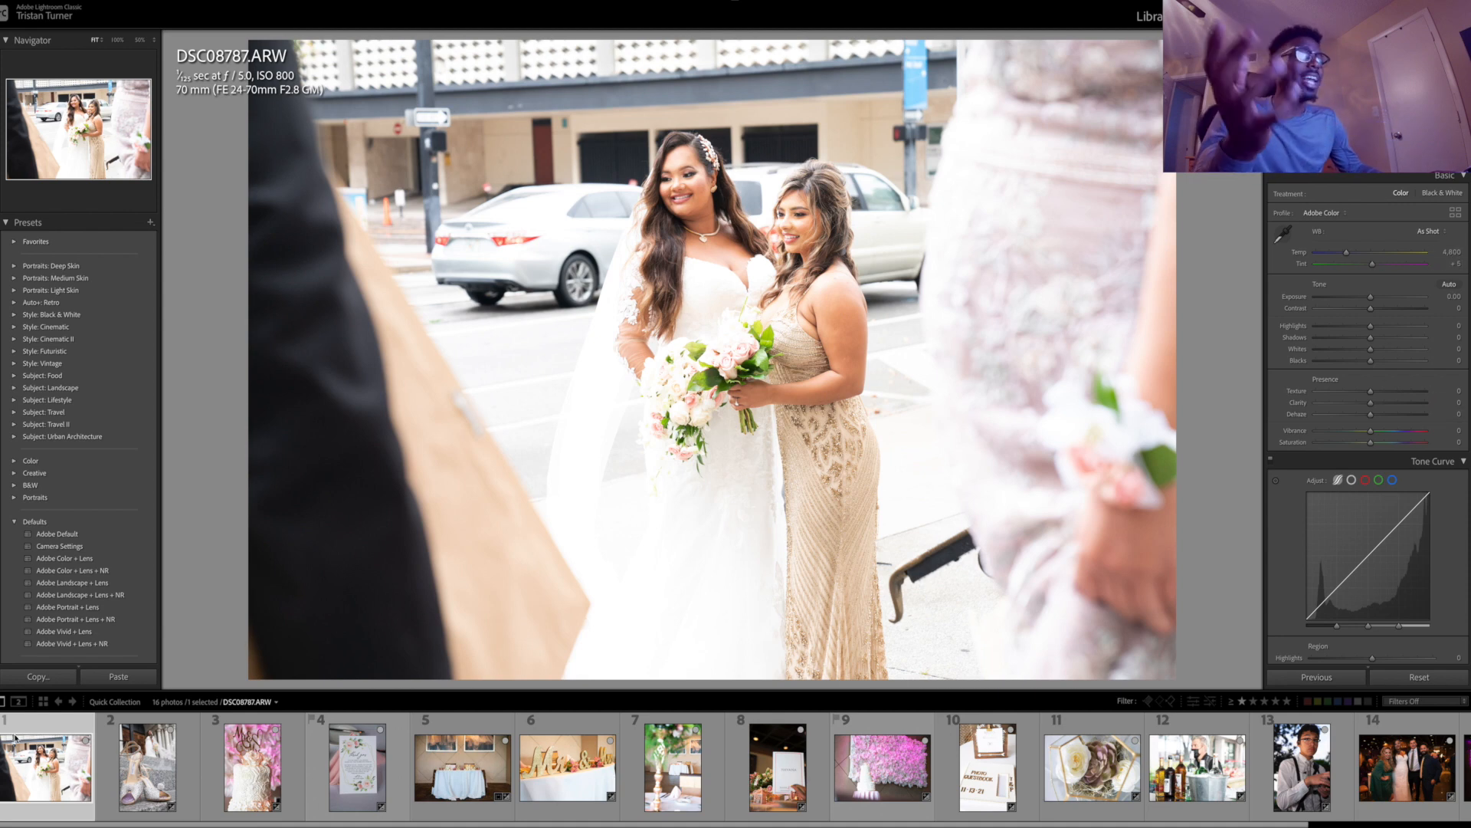
pyautogui.scroll(-2, 458, 774)
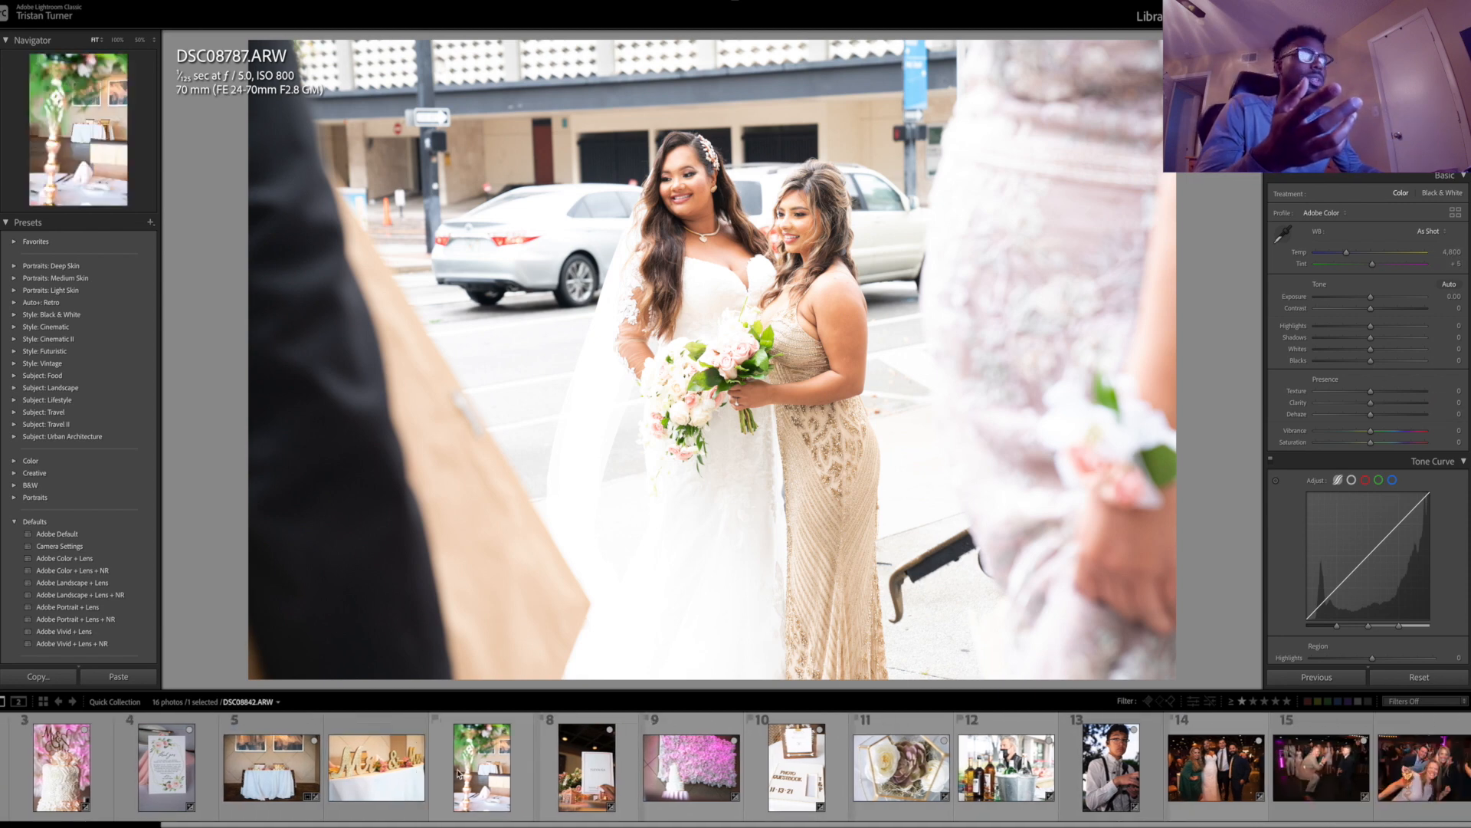
pyautogui.scroll(2, 462, 775)
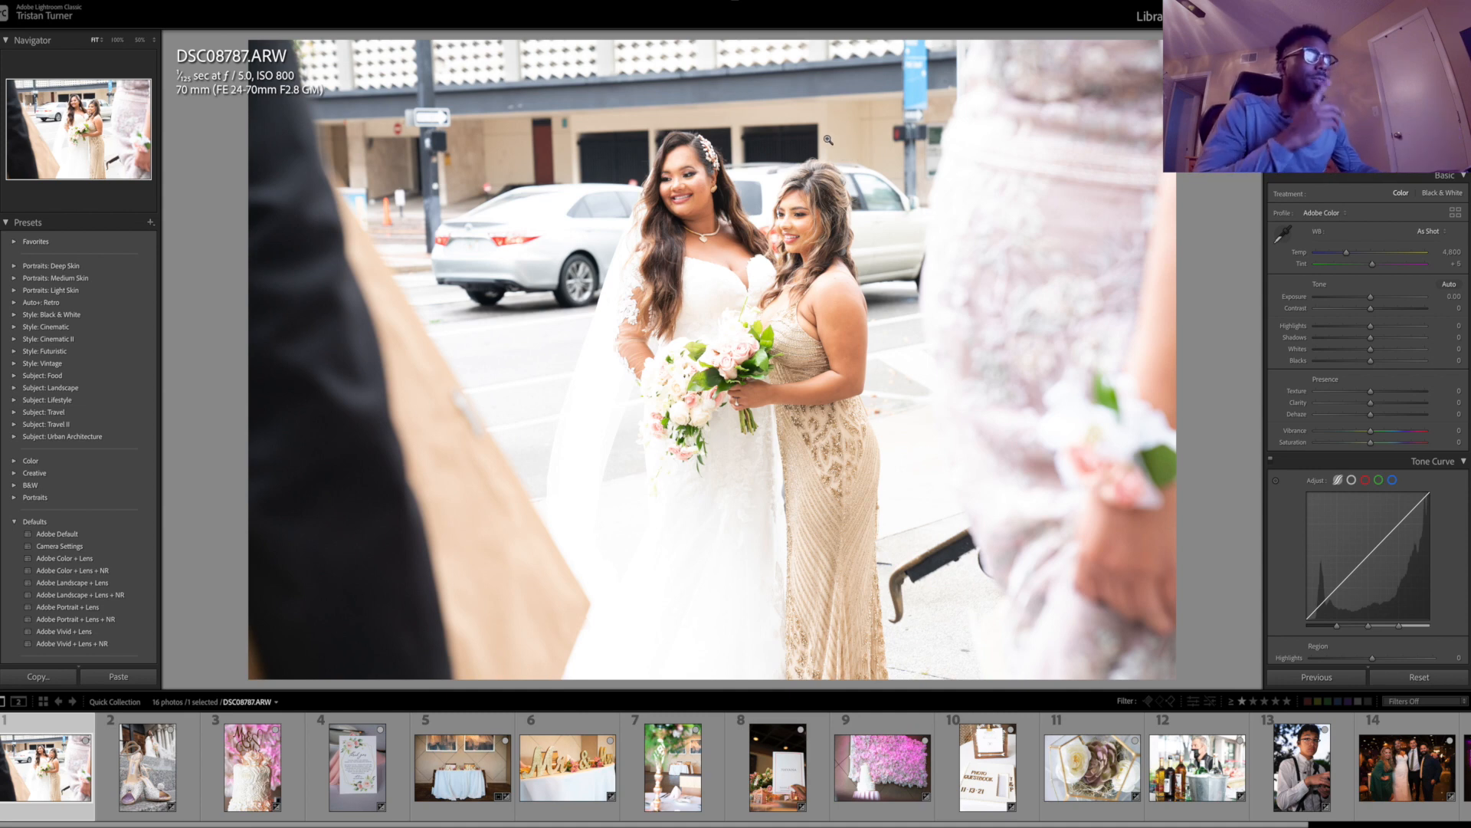
# Step: Set the bride photo's Exposure to -0.05, Contrast to -57 and Highlights to -64
pyautogui.click(1372, 299)
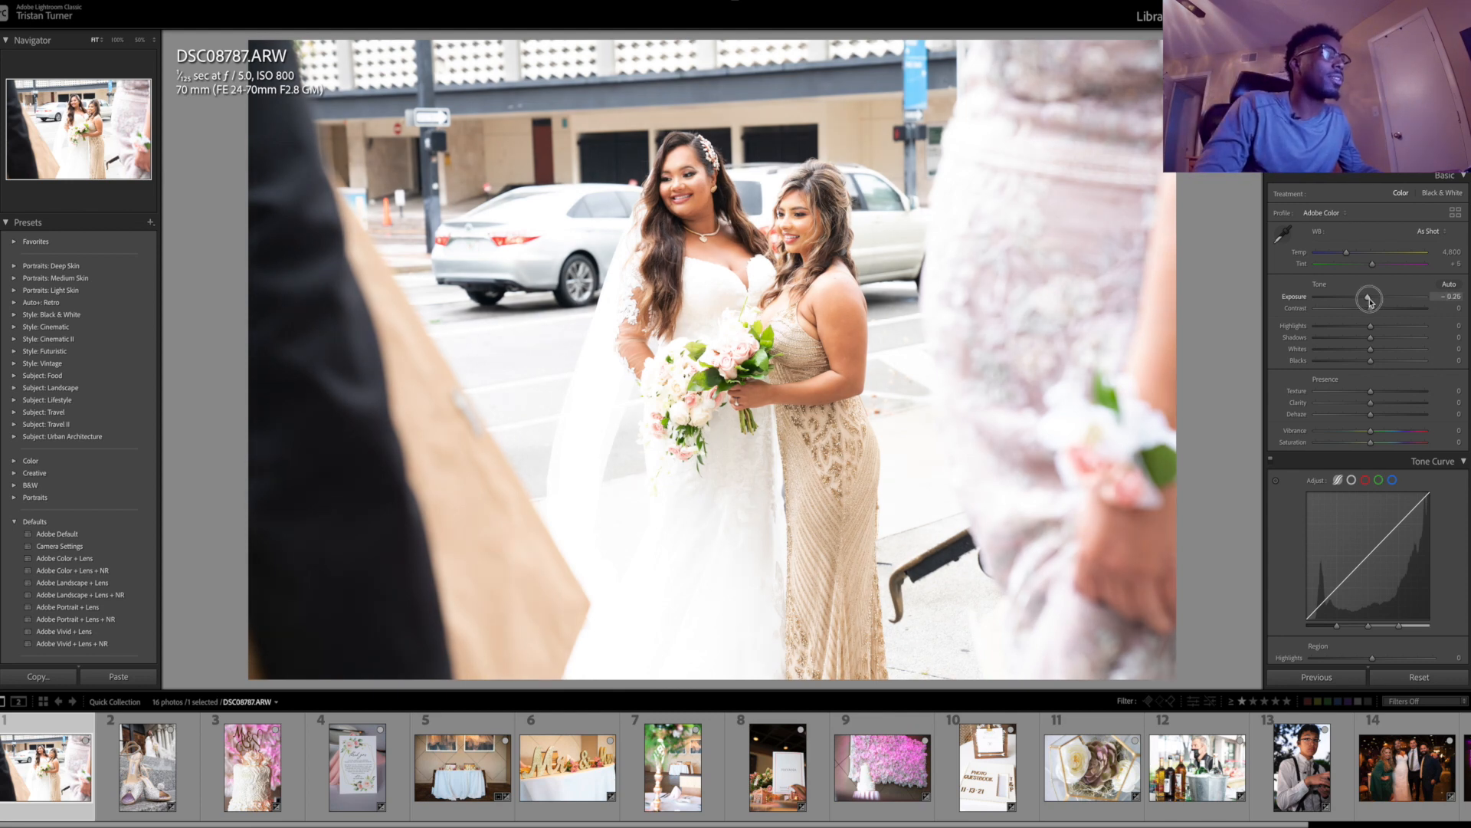
pyautogui.click(1373, 300)
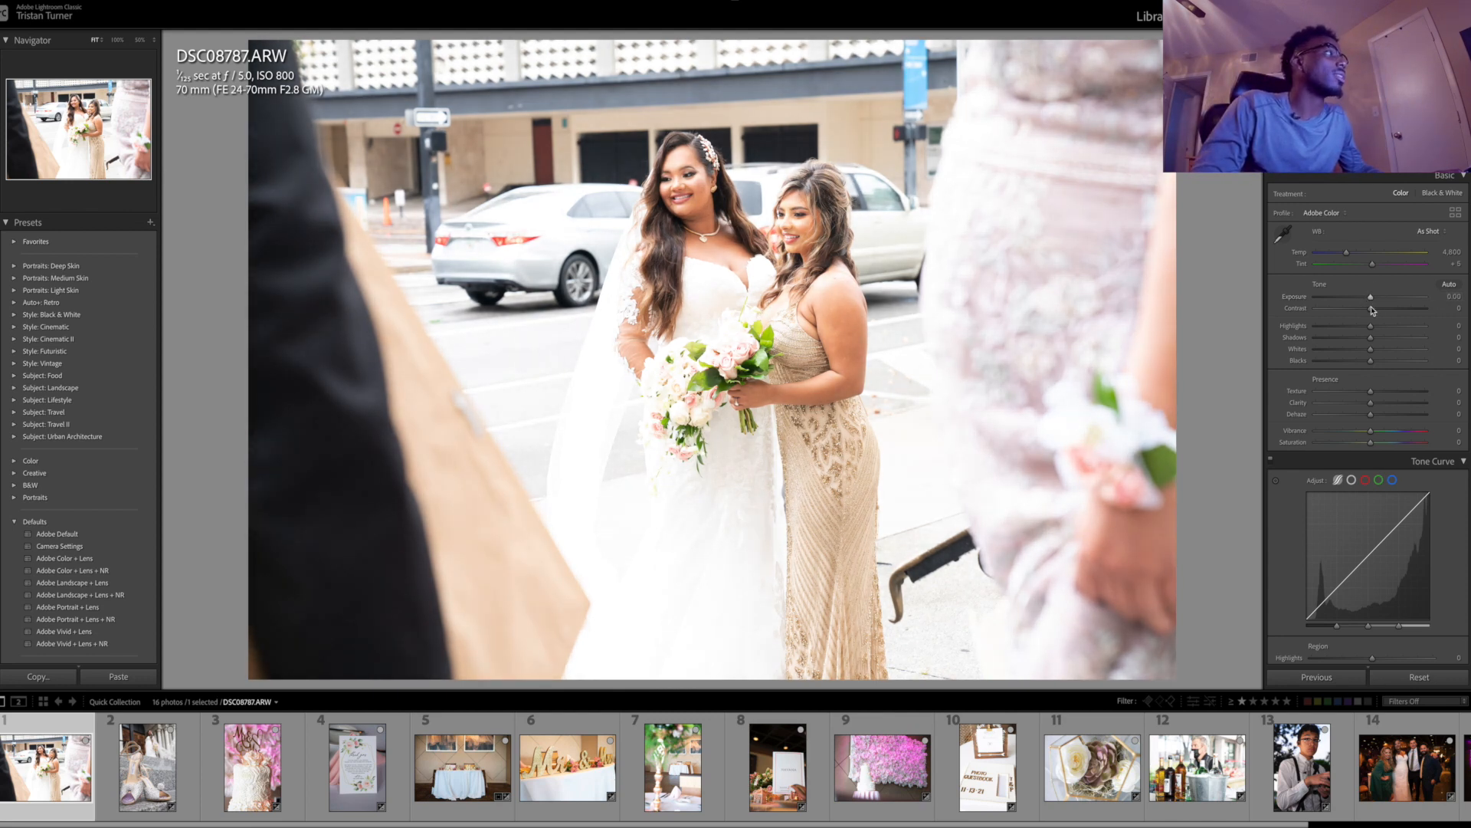
pyautogui.moveTo(1372, 308)
pyautogui.mouseDown()
pyautogui.moveTo(1339, 310)
pyautogui.moveTo(1369, 301)
pyautogui.mouseUp()
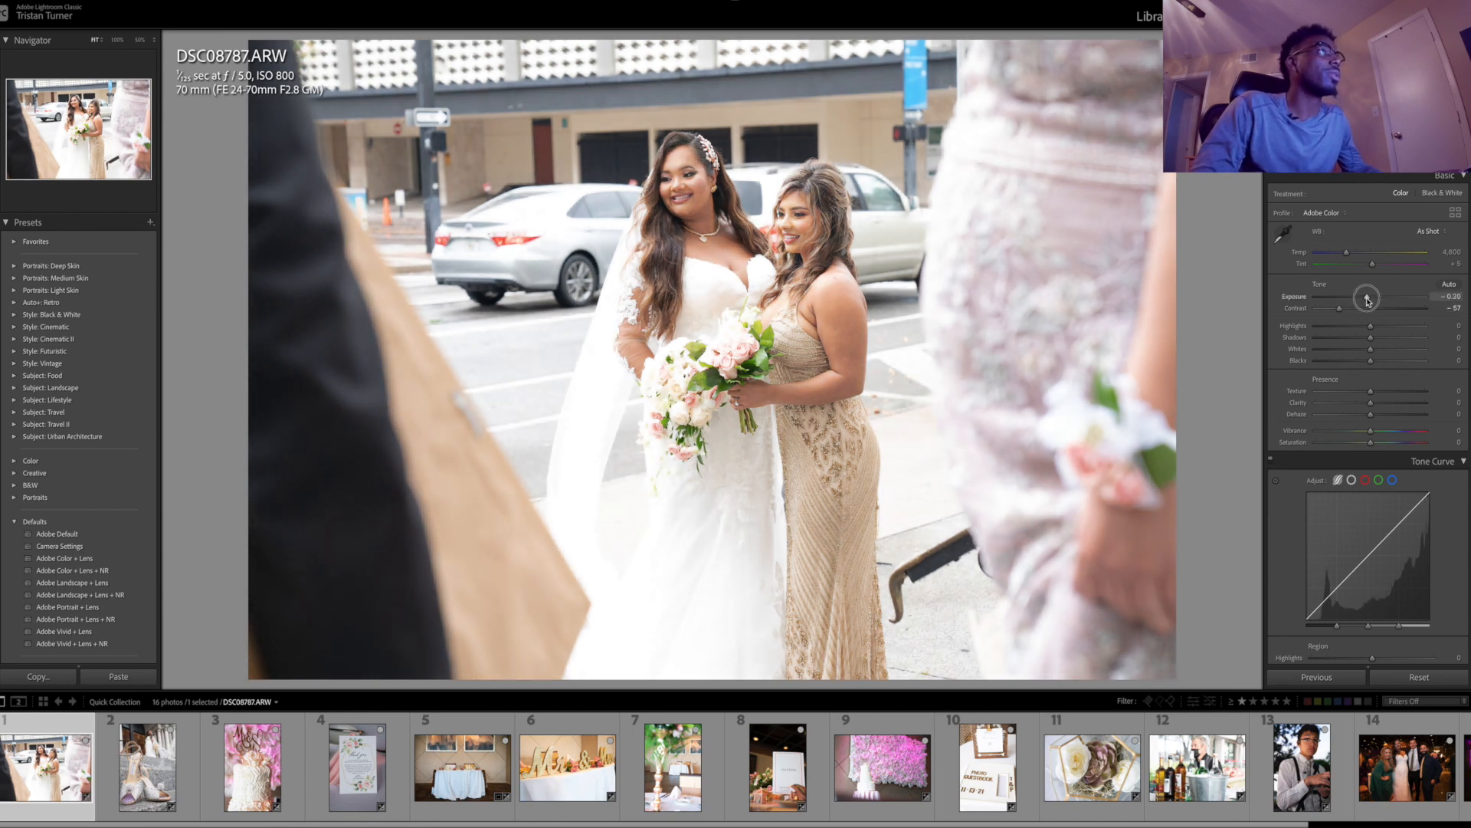
pyautogui.moveTo(1370, 300); pyautogui.dragTo(1335, 329)
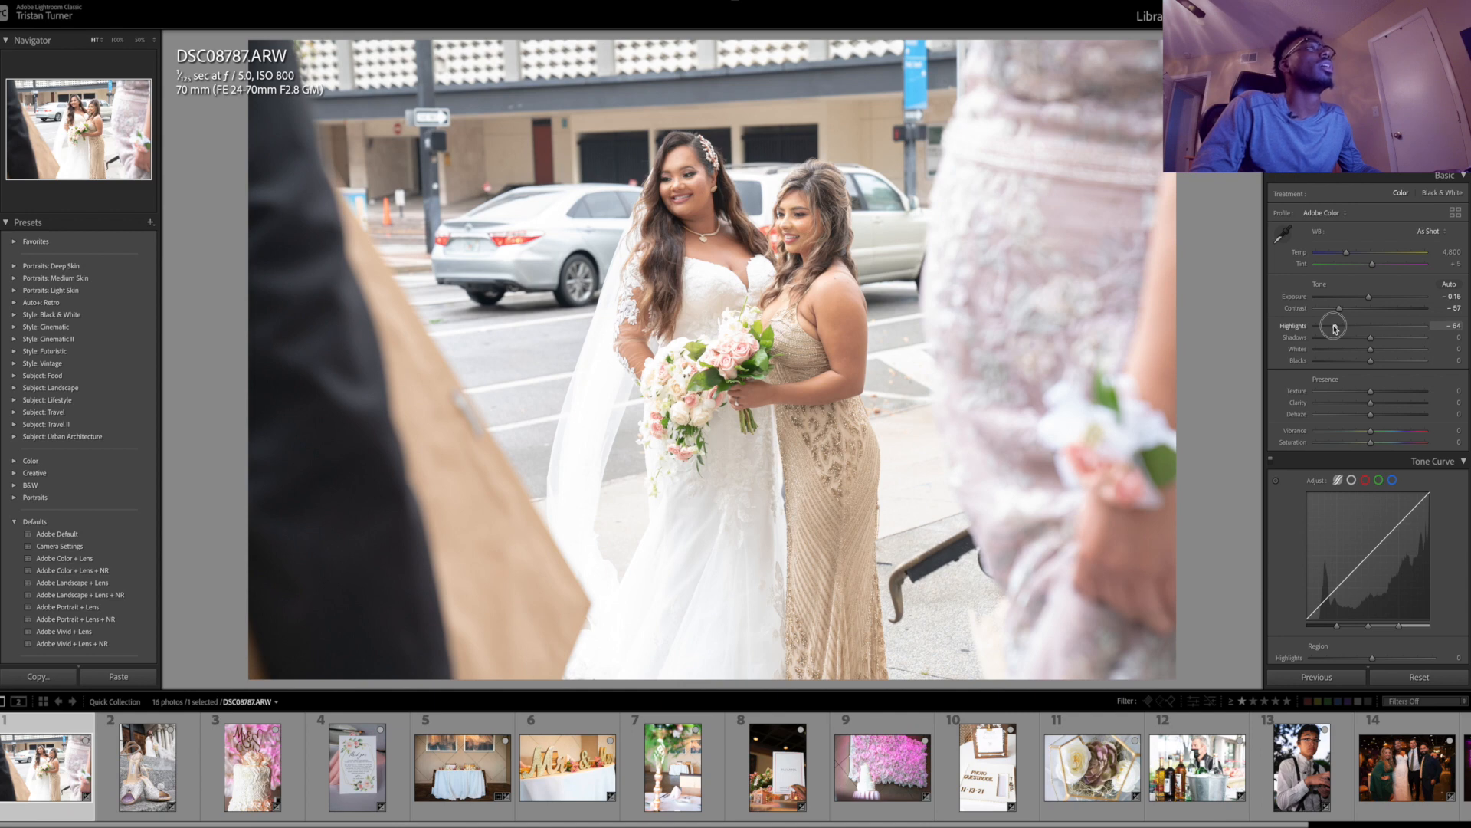
pyautogui.doubleClick(1370, 298)
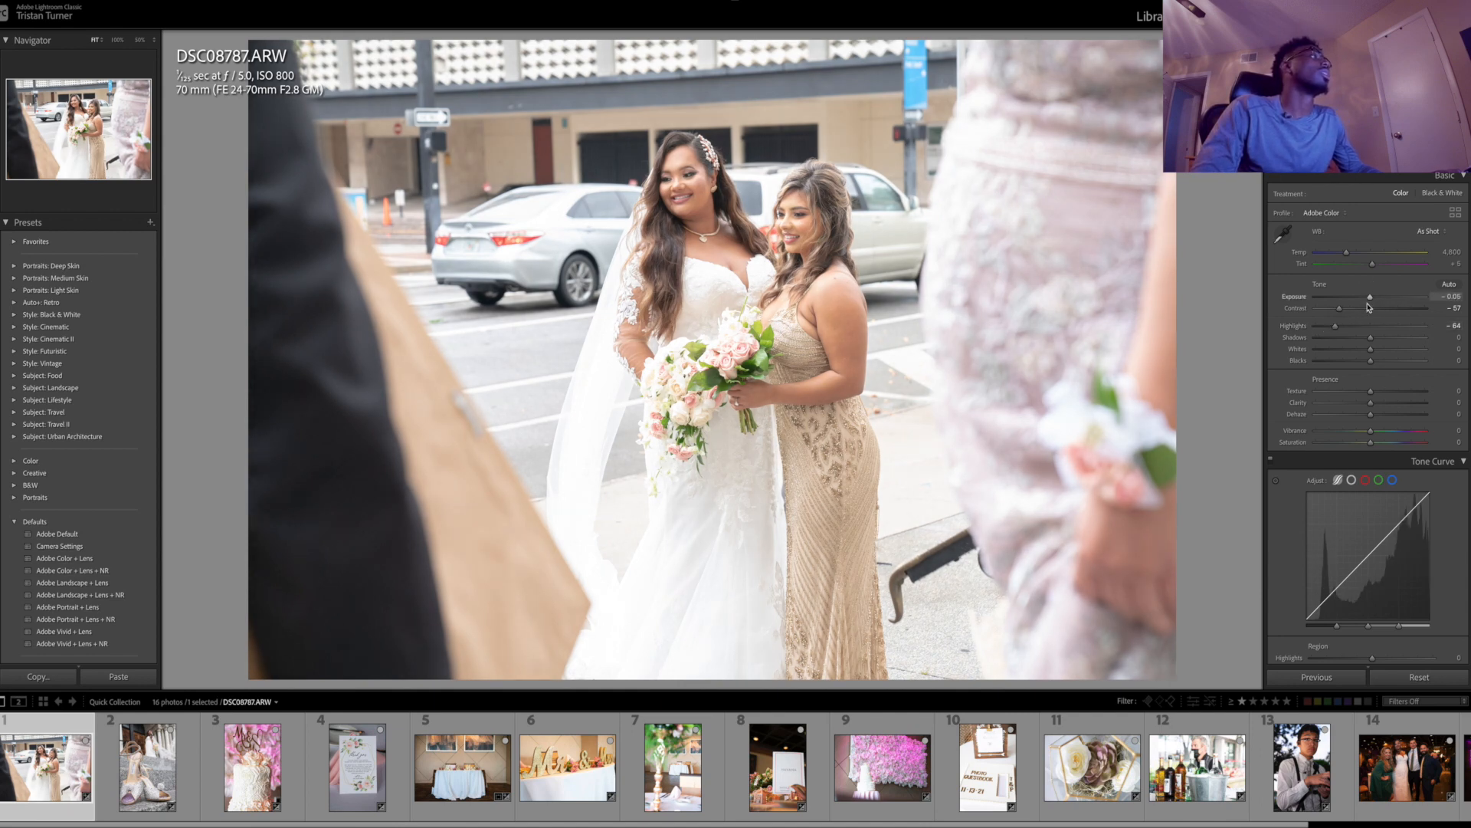
# Step: Set Shadows to +4, Blacks to -19 and Vibrance to +23 on the bride photo, keeping Whites at 0
pyautogui.moveTo(1370, 338); pyautogui.dragTo(1355, 342)
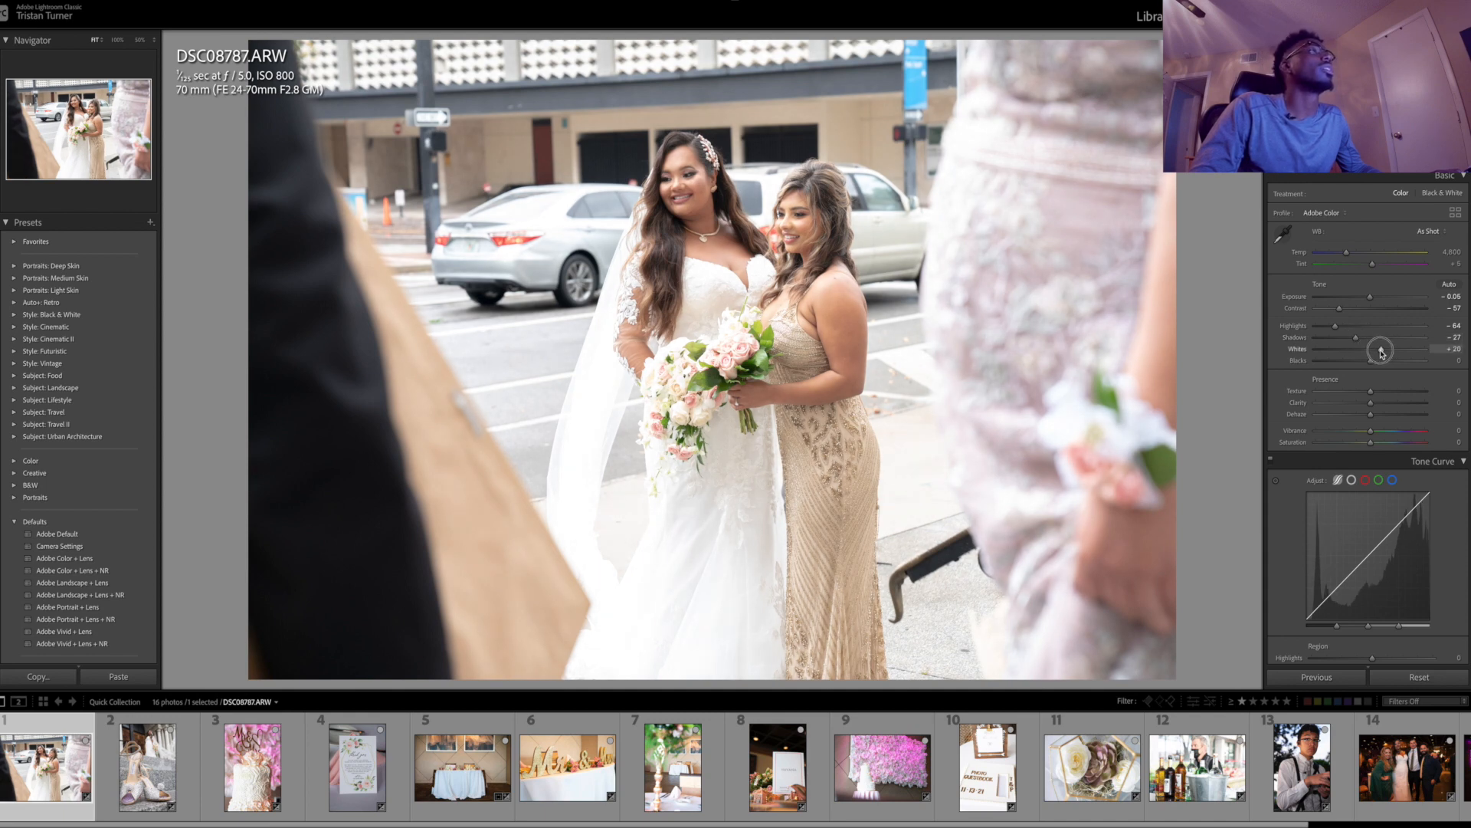
pyautogui.moveTo(1382, 351)
pyautogui.mouseDown()
pyautogui.moveTo(1393, 341)
pyautogui.moveTo(1328, 343)
pyautogui.moveTo(1403, 341)
pyautogui.moveTo(1368, 342)
pyautogui.moveTo(1362, 364)
pyautogui.mouseUp()
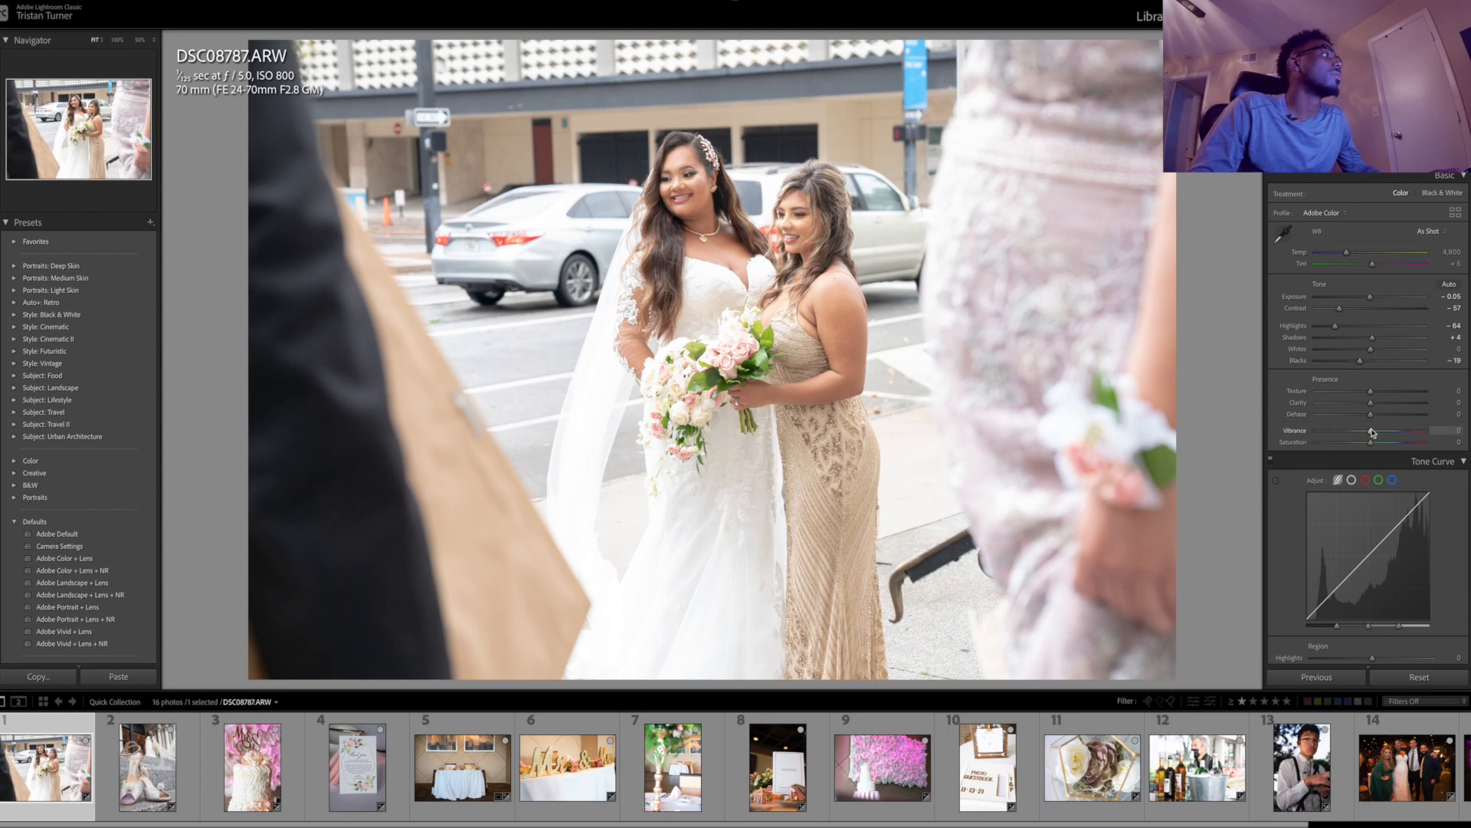
pyautogui.scroll(-3, 1373, 329)
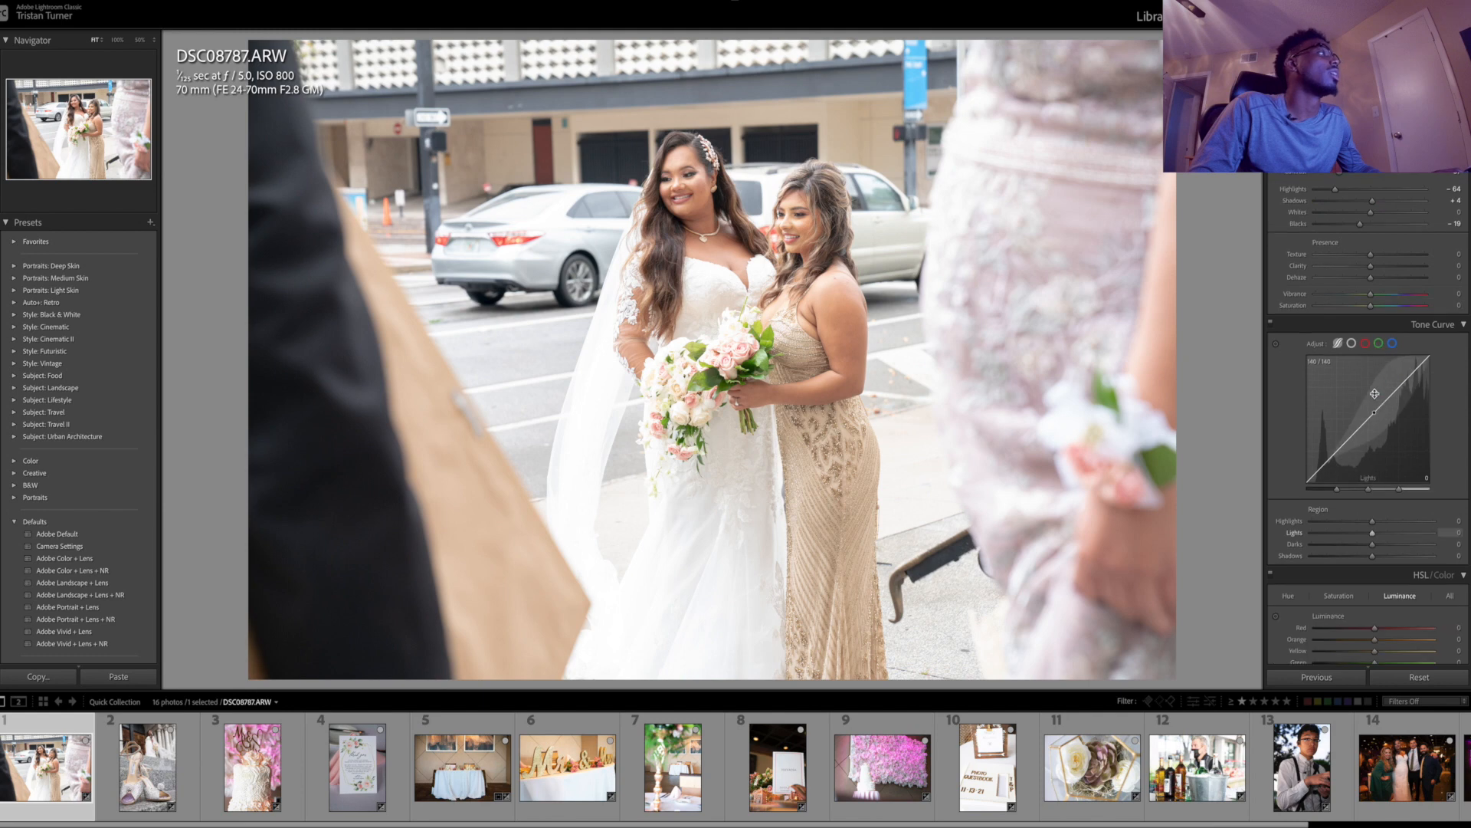
pyautogui.moveTo(1371, 297); pyautogui.dragTo(1387, 303)
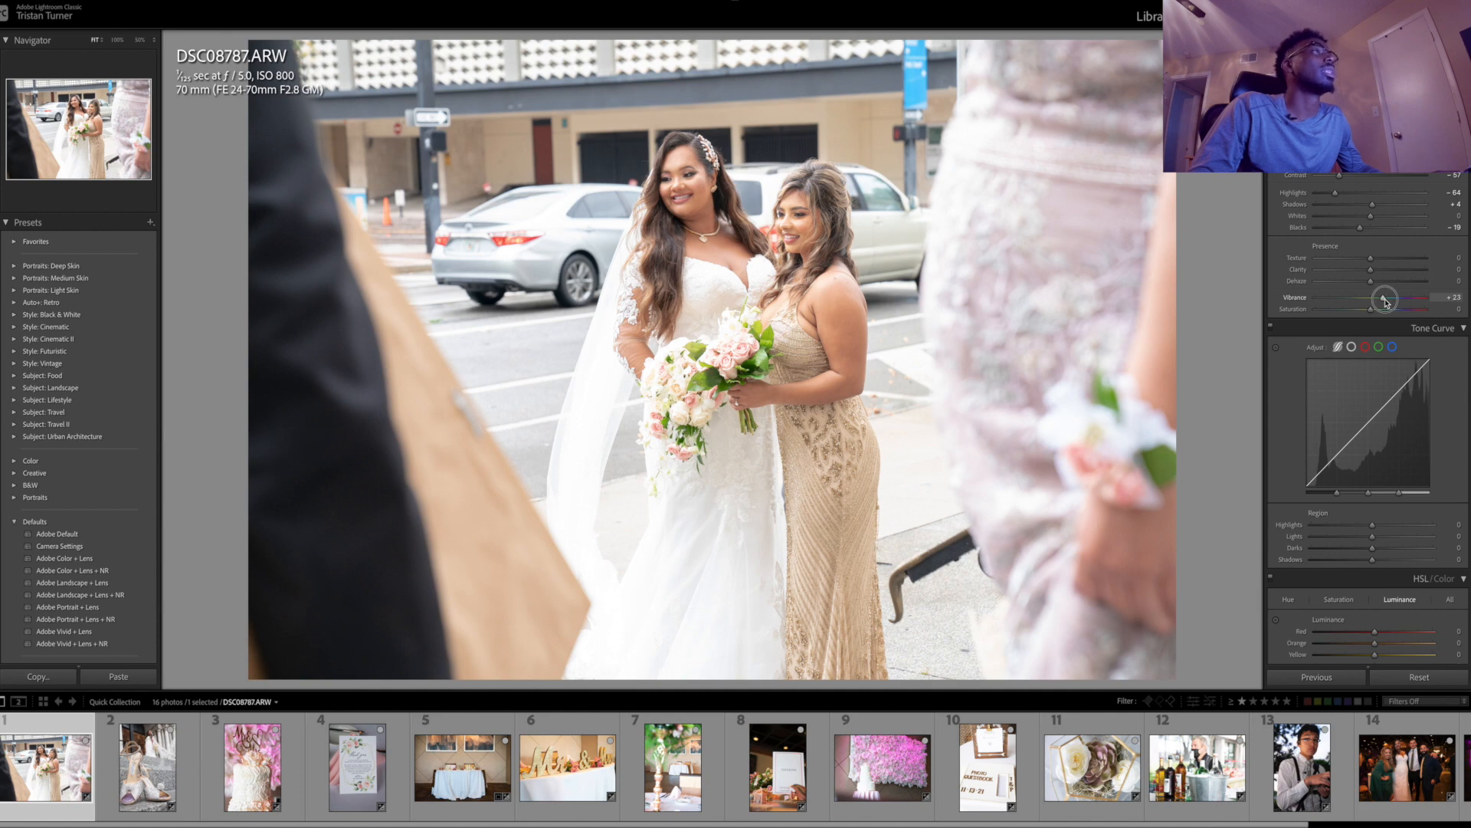
# Step: Set the HSL saturation to +40 for green, +15 for yellow and +7 for orange
pyautogui.scroll(-5, 1379, 345)
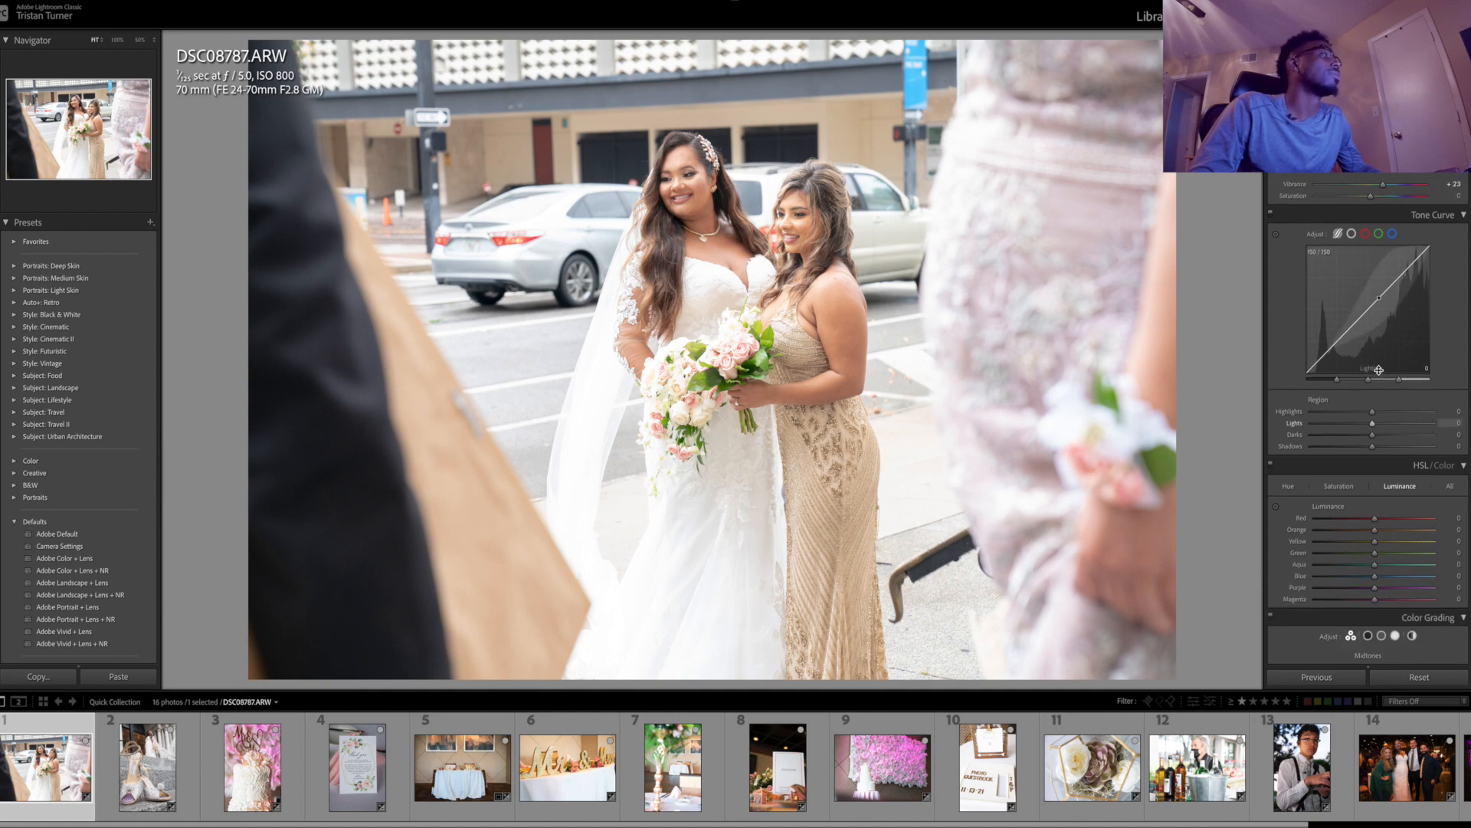
pyautogui.click(1376, 480)
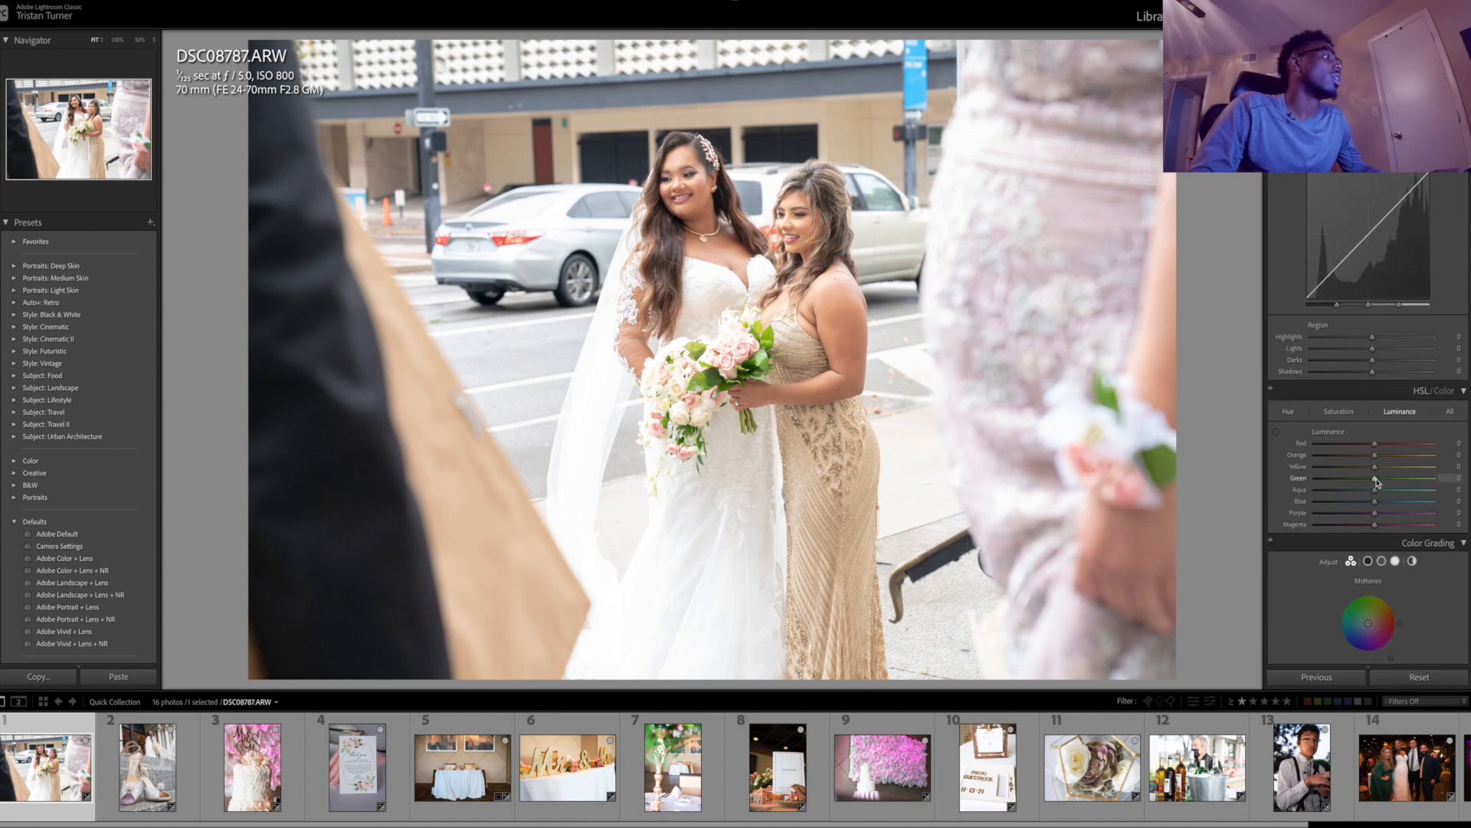
pyautogui.moveTo(1376, 479); pyautogui.dragTo(1397, 477)
pyautogui.click(1352, 414)
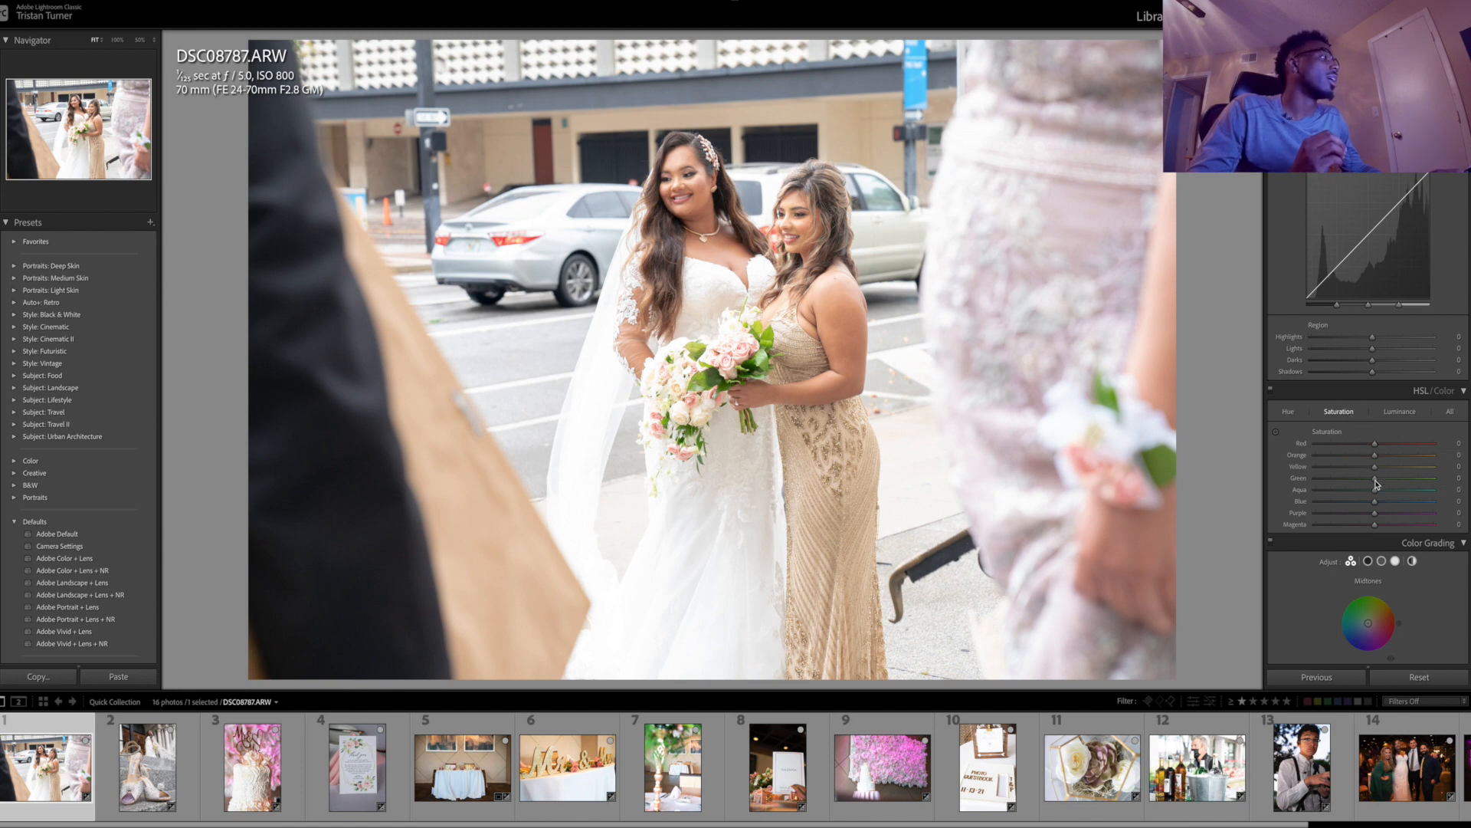
pyautogui.moveTo(1376, 480)
pyautogui.mouseDown()
pyautogui.moveTo(1403, 481)
pyautogui.moveTo(1404, 457)
pyautogui.moveTo(1322, 469)
pyautogui.moveTo(1386, 474)
pyautogui.moveTo(1380, 461)
pyautogui.mouseUp()
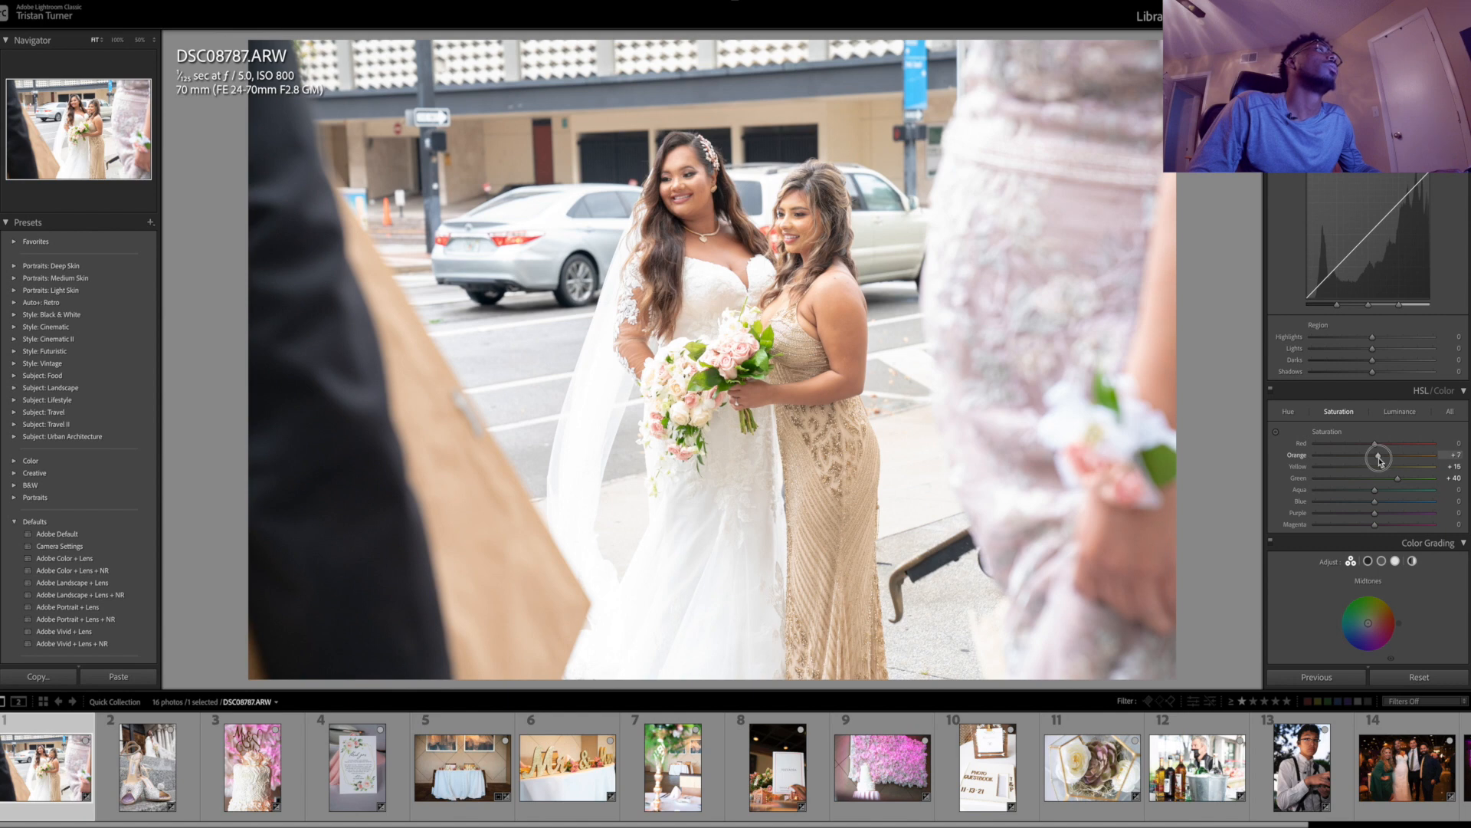
# Step: Fine-tune the bride photo with Exposure at -0.15, Whites at -6 and Texture at -10
pyautogui.scroll(5, 1380, 429)
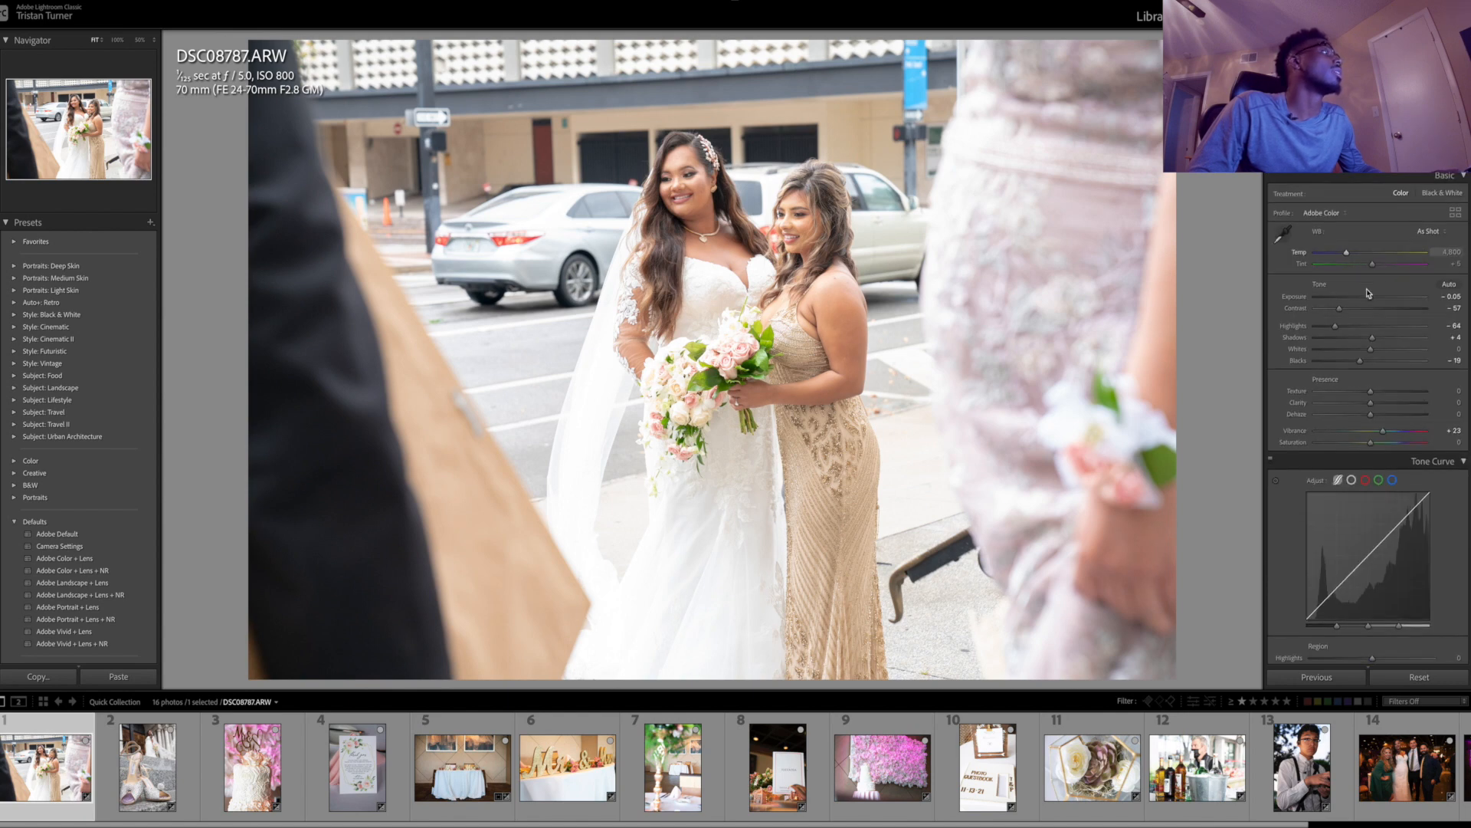
pyautogui.moveTo(1371, 297); pyautogui.dragTo(1370, 299)
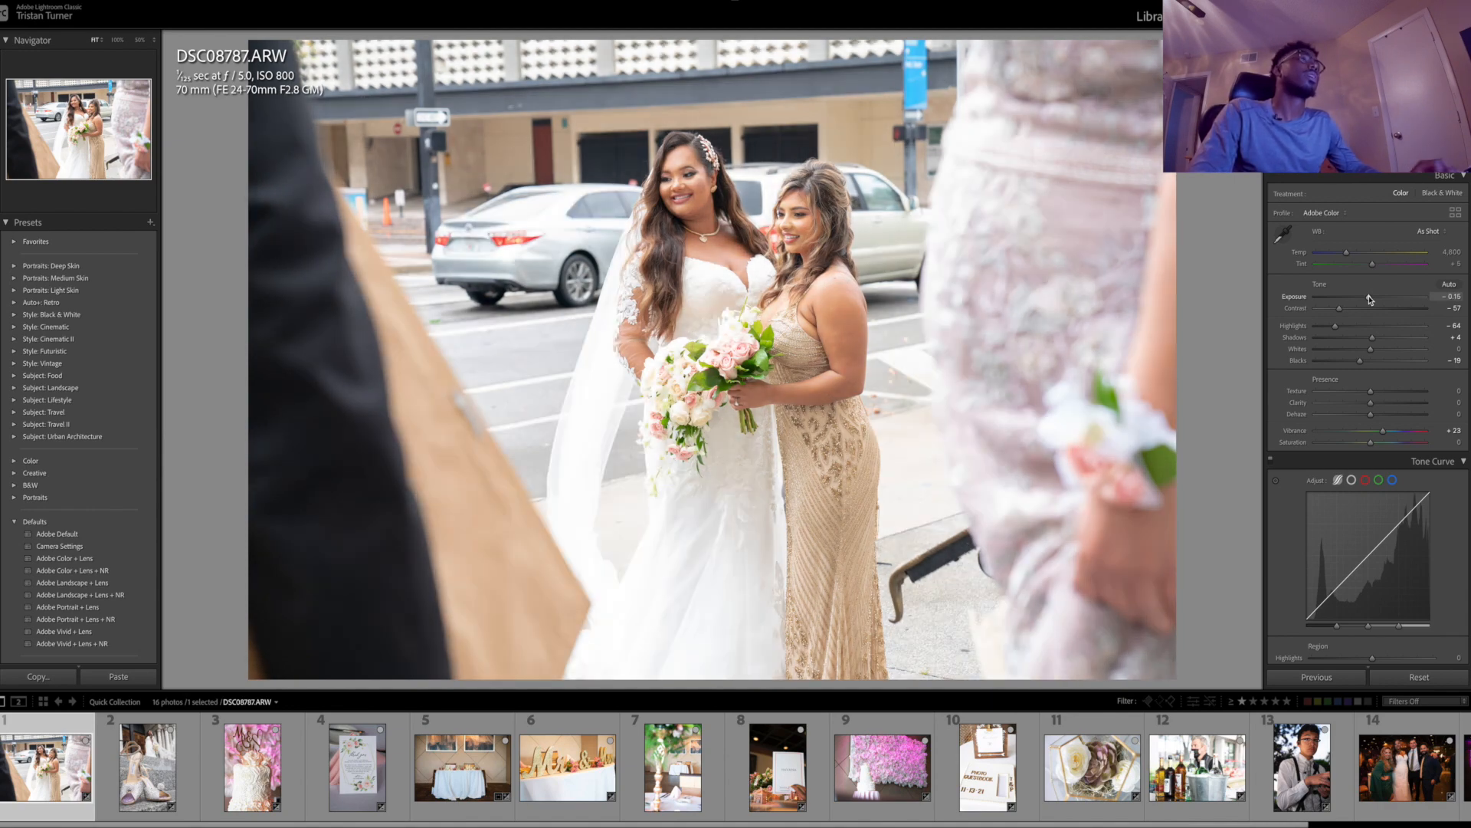
pyautogui.moveTo(1372, 350); pyautogui.dragTo(1364, 394)
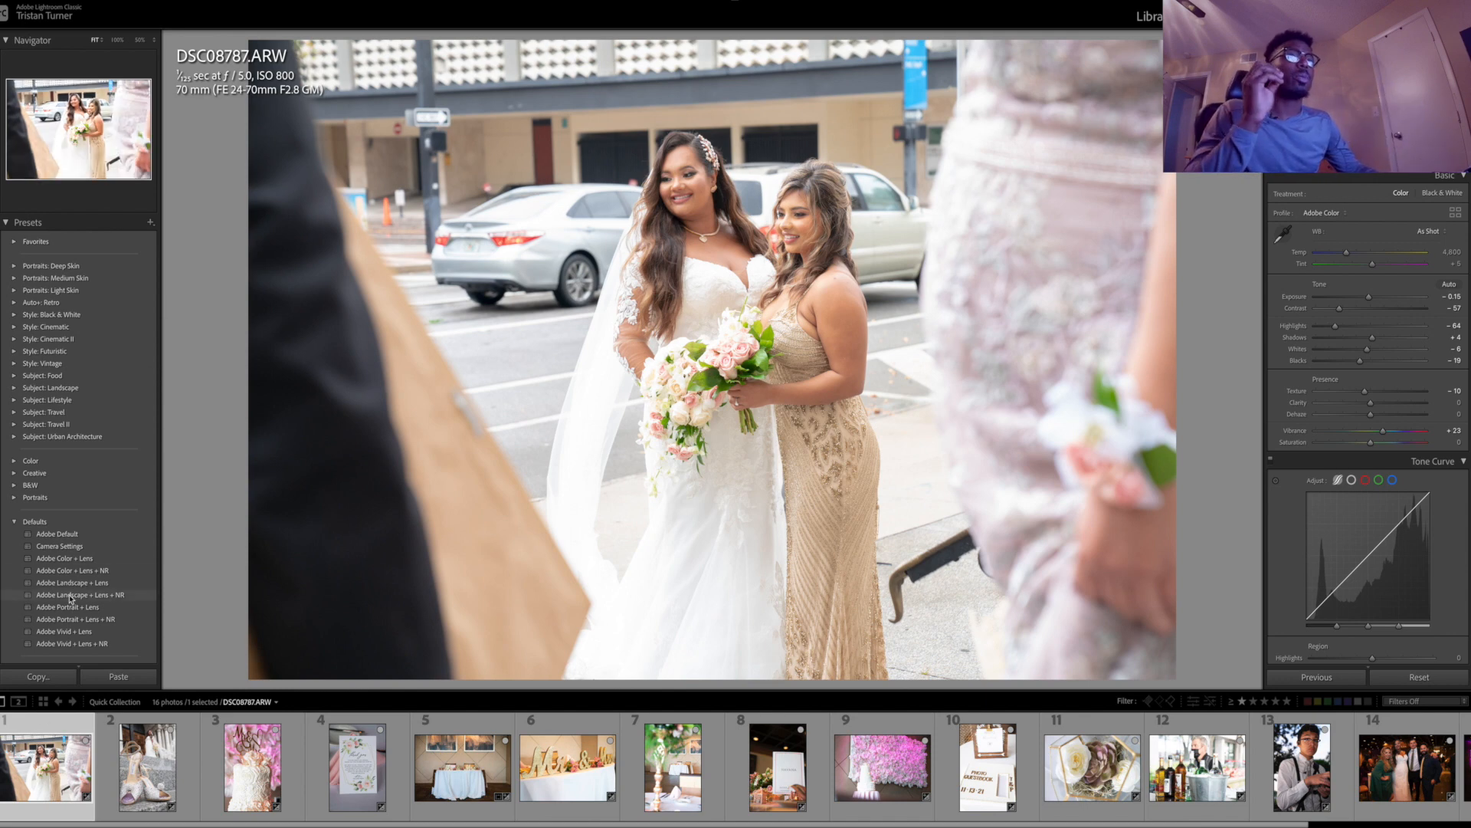
# Step: Create a develop preset named CHURCH WEDDING in the User Presets group from the current settings
pyautogui.click(150, 223)
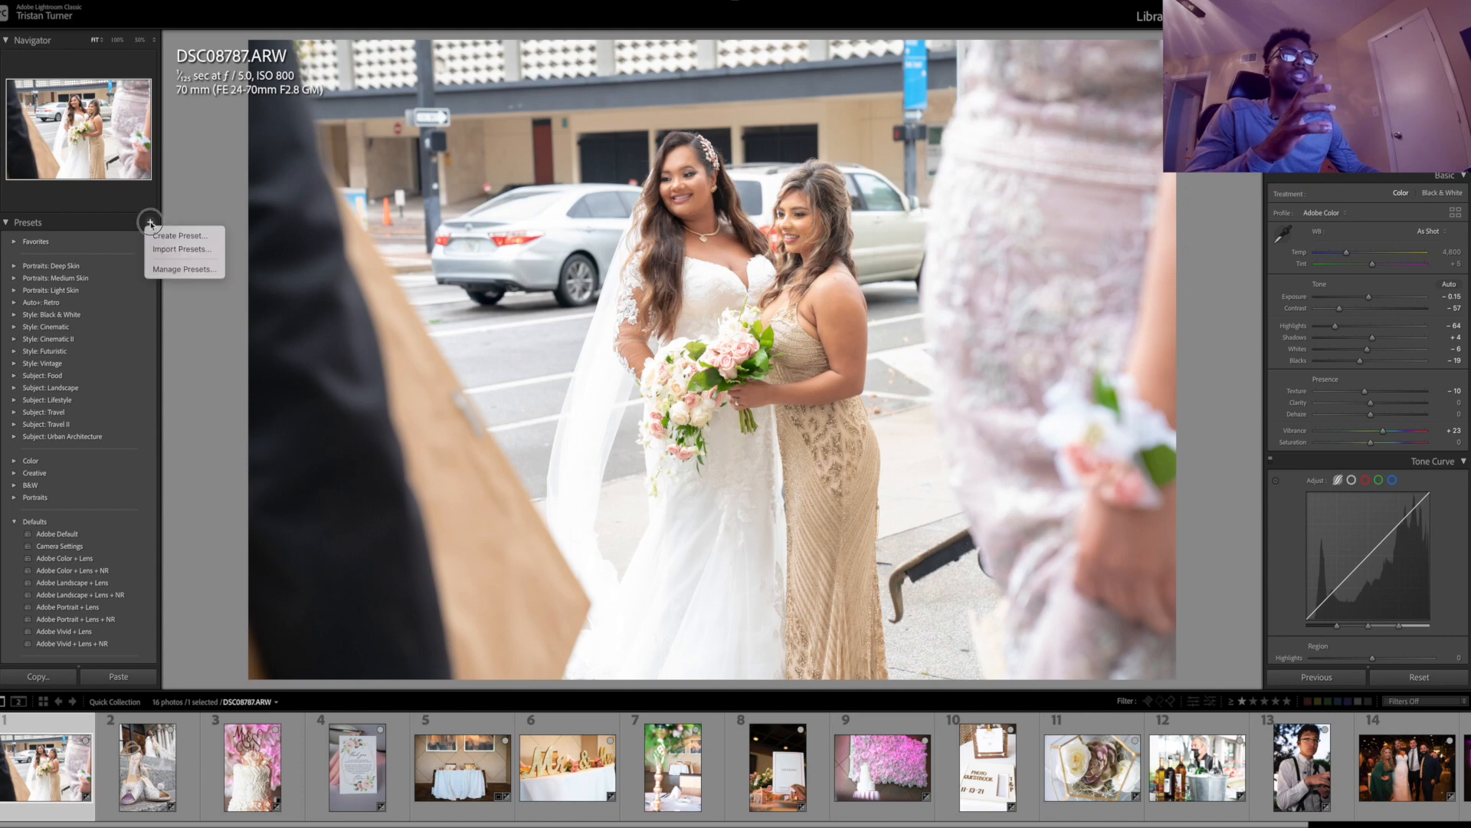
pyautogui.click(180, 235)
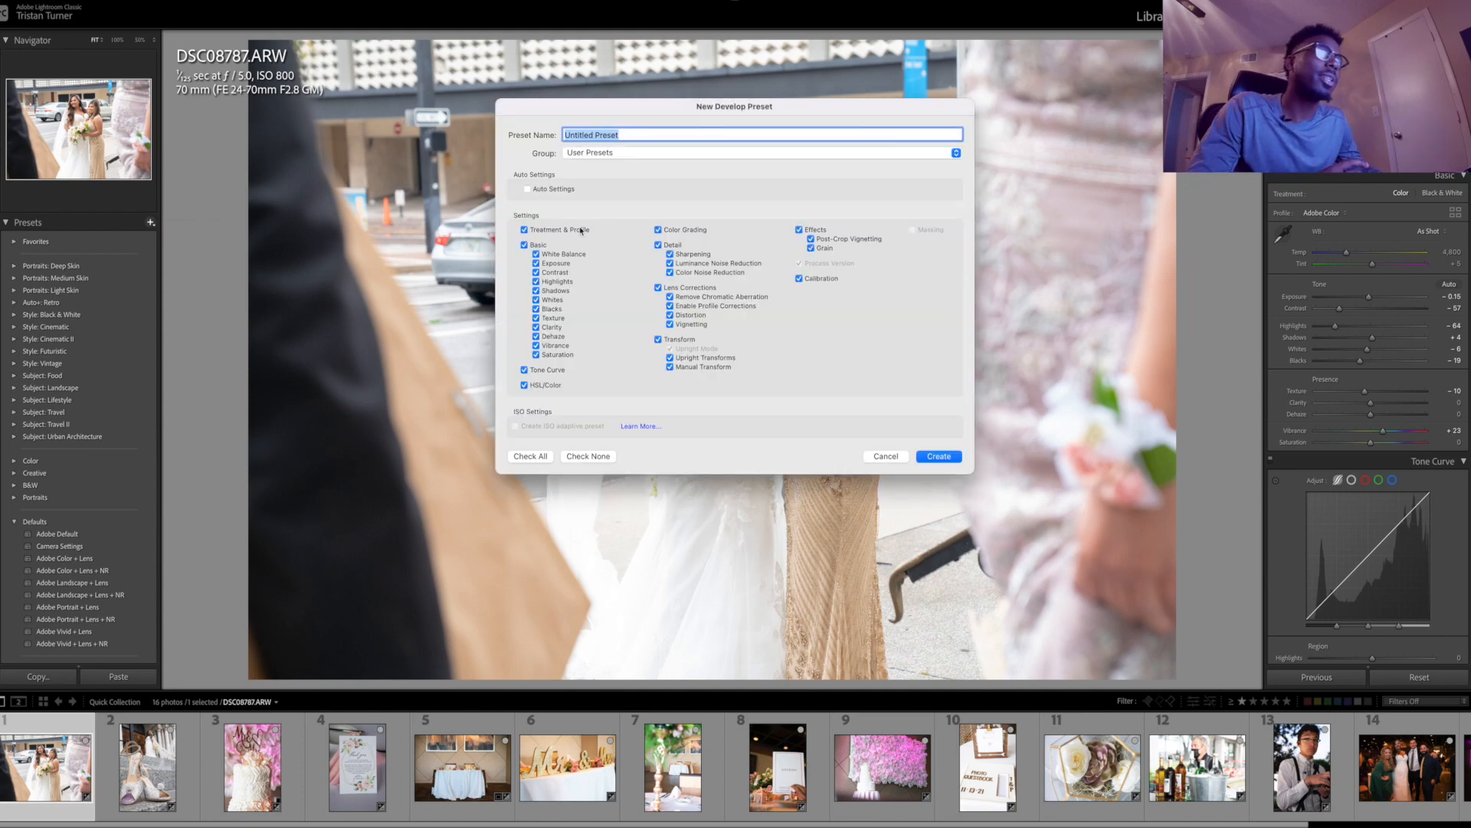
pyautogui.write('C')
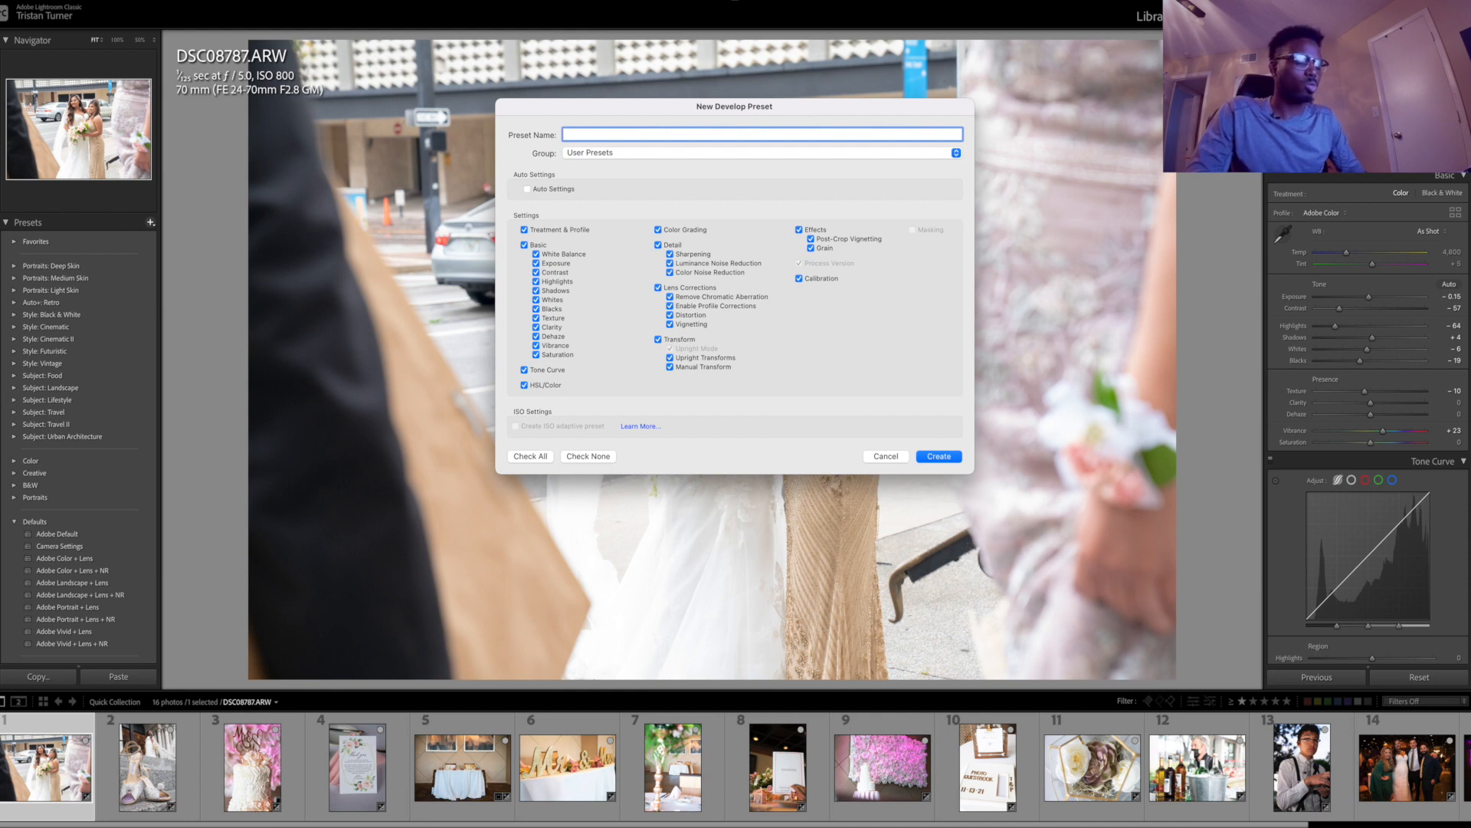
pyautogui.write('HURCHE')
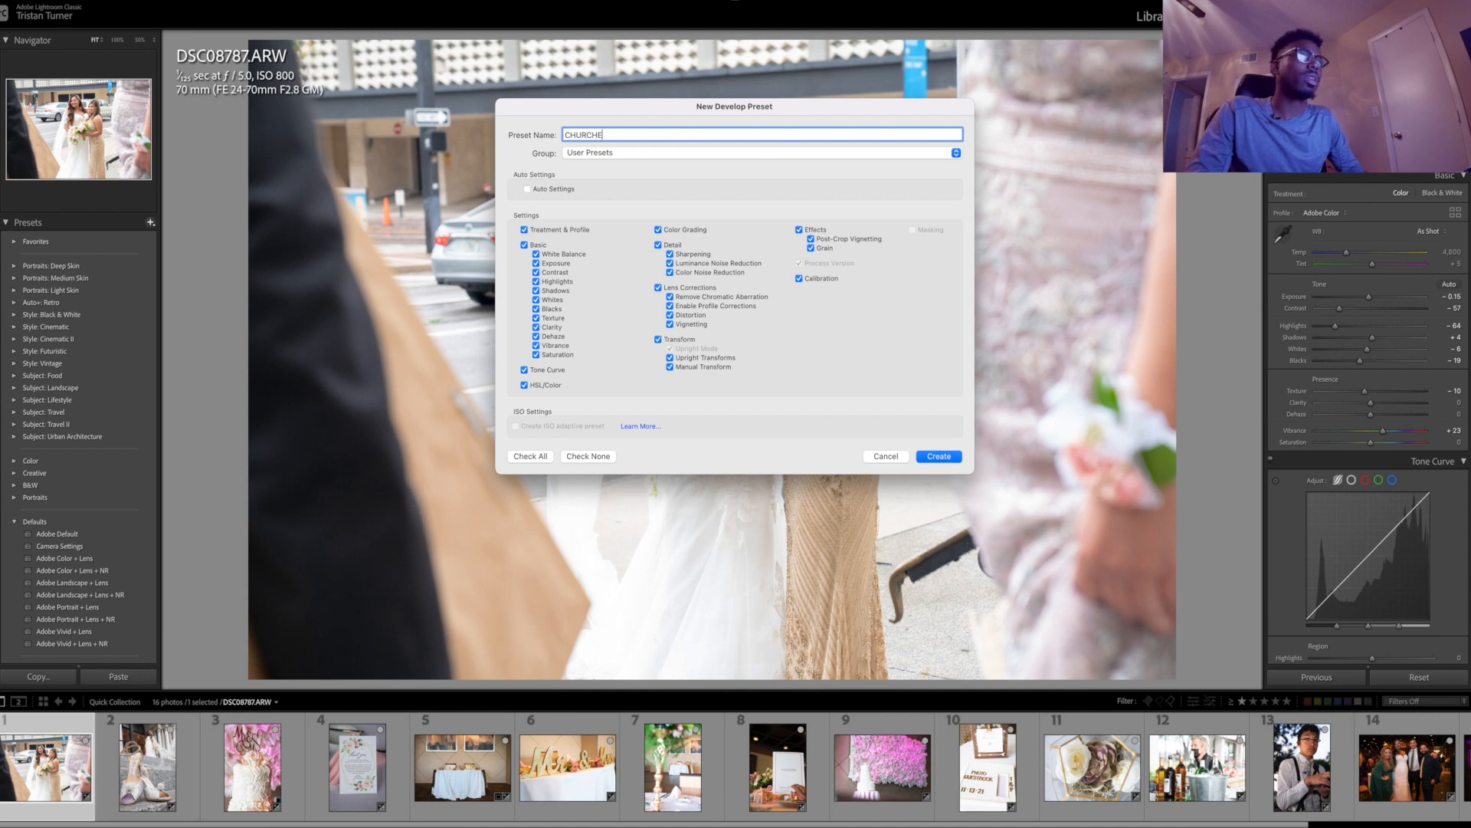
pyautogui.press('BackSpace')
pyautogui.write('WE')
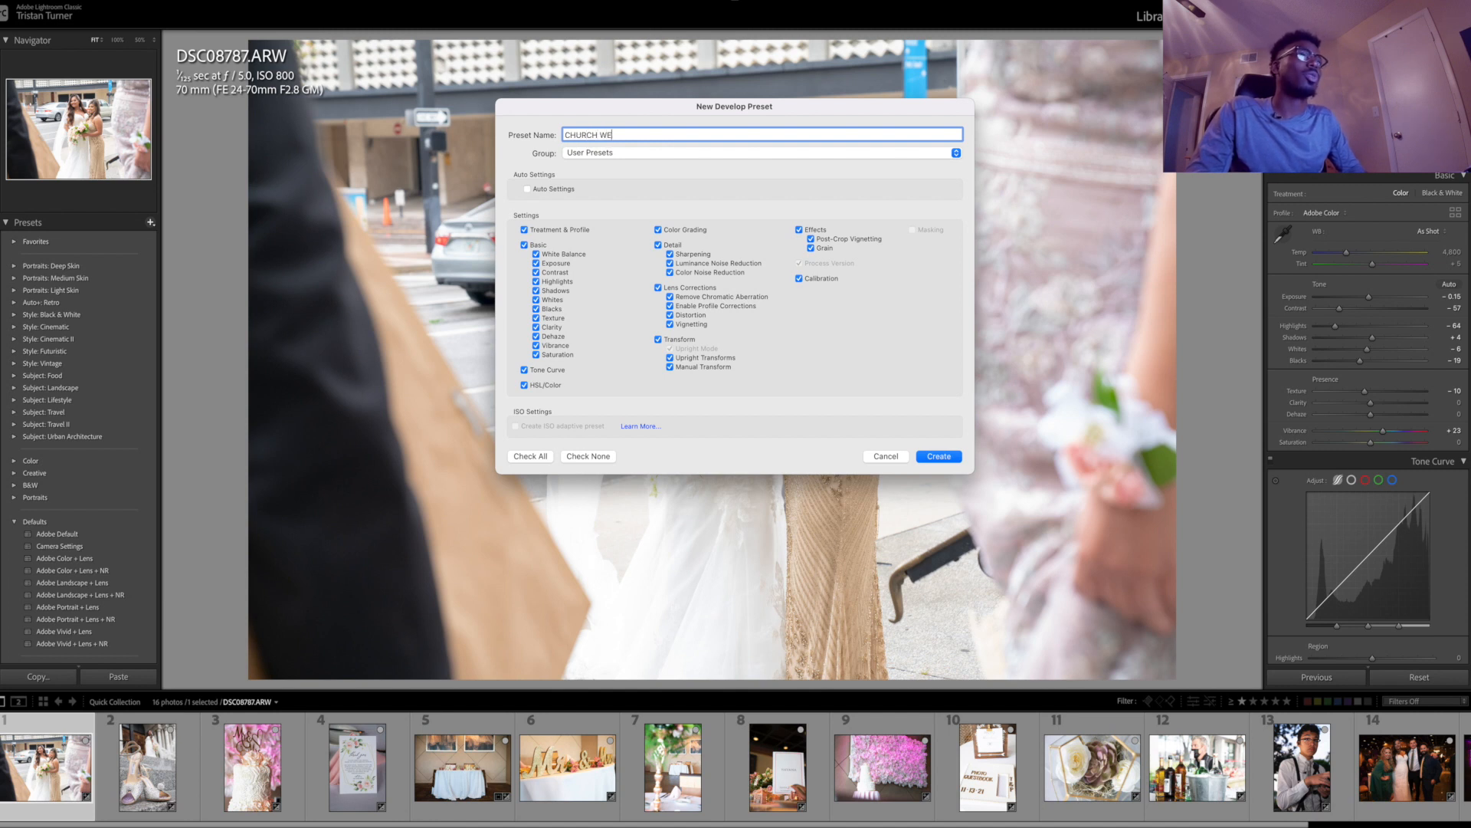
pyautogui.write('D')
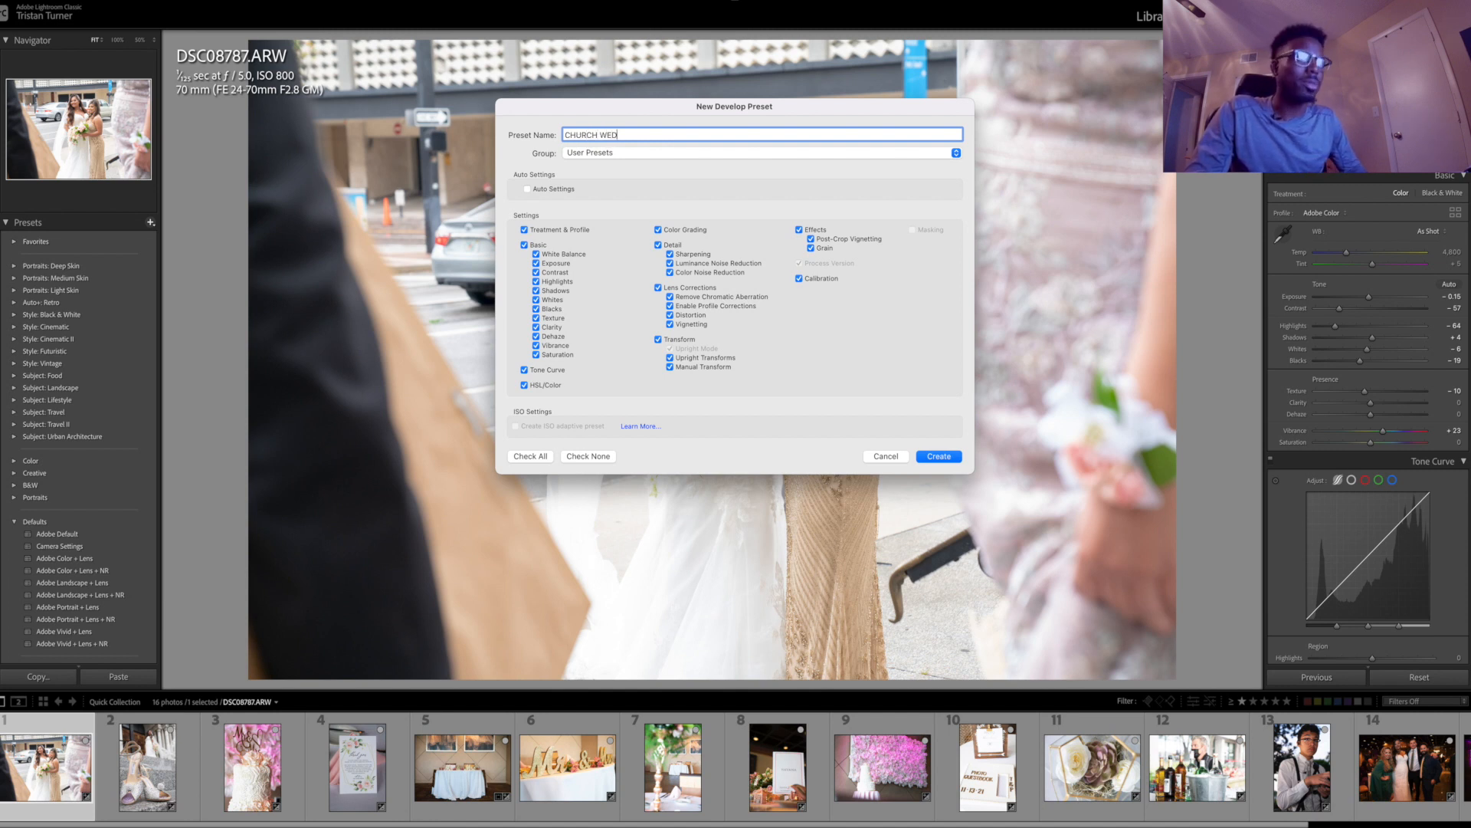
pyautogui.write('DING')
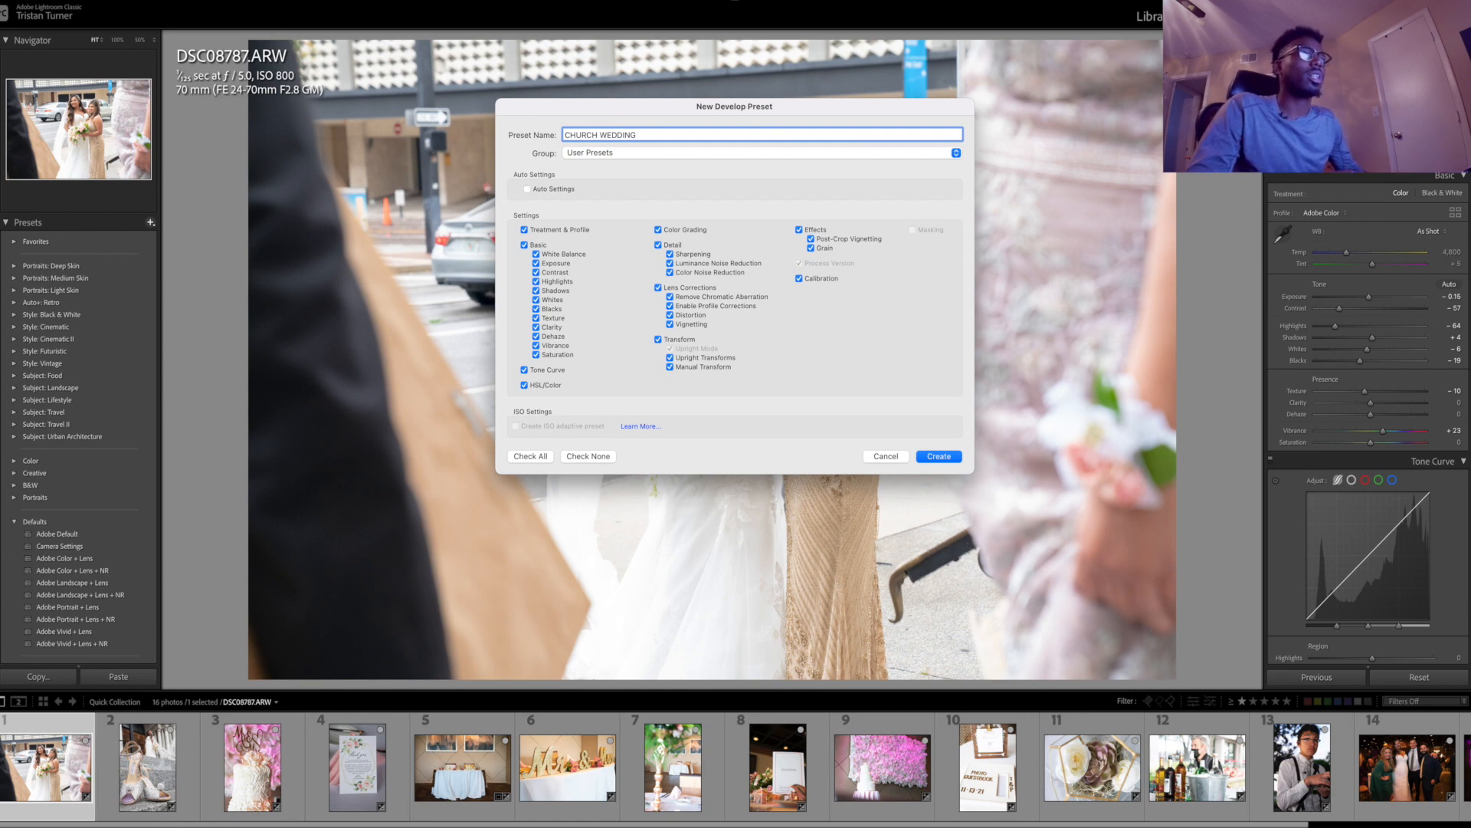
pyautogui.press('Return')
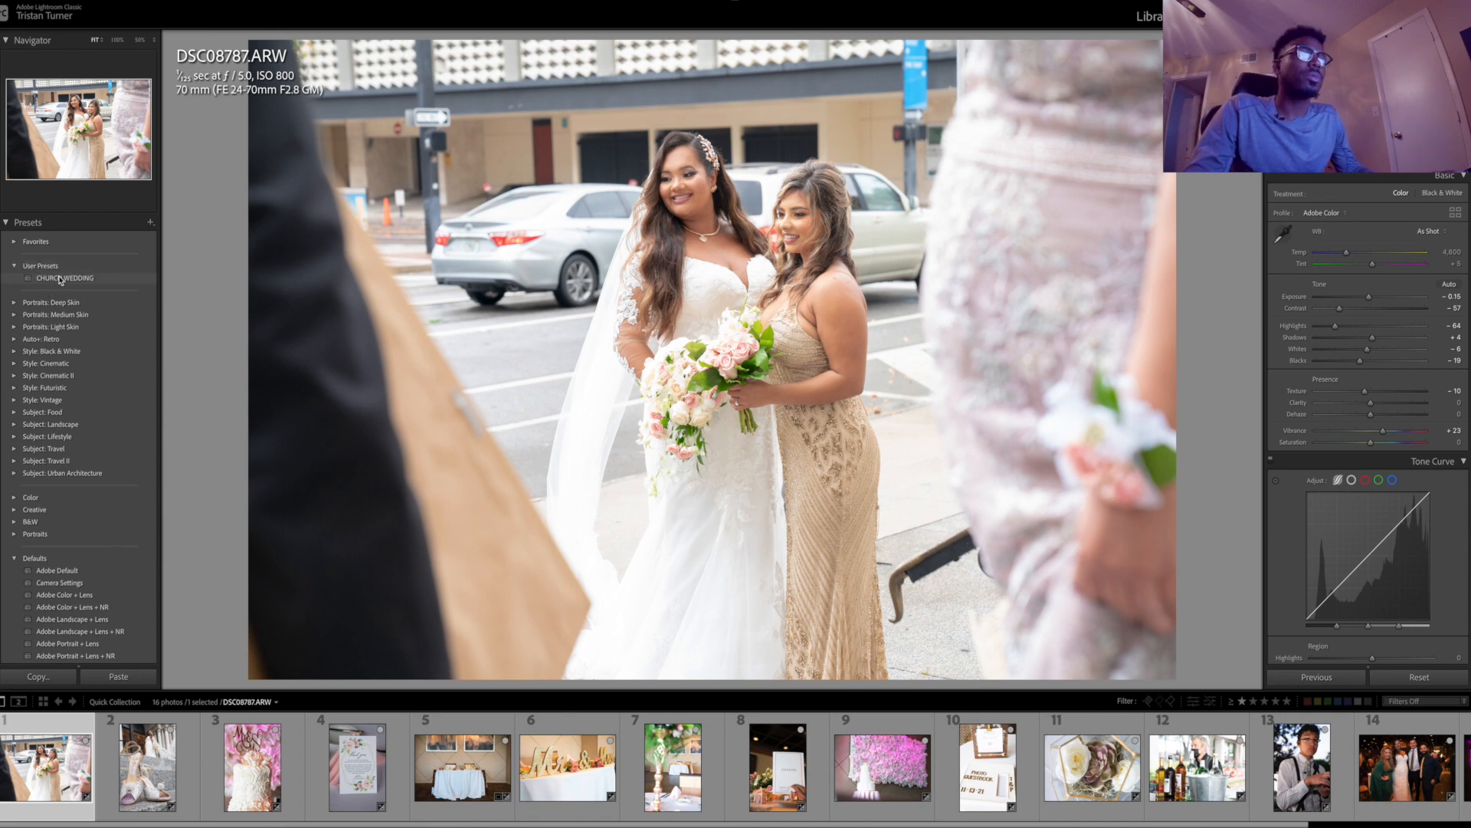
# Step: Apply the CHURCH WEDDING preset to the shoe photo DSC08806.ARW
pyautogui.click(144, 769)
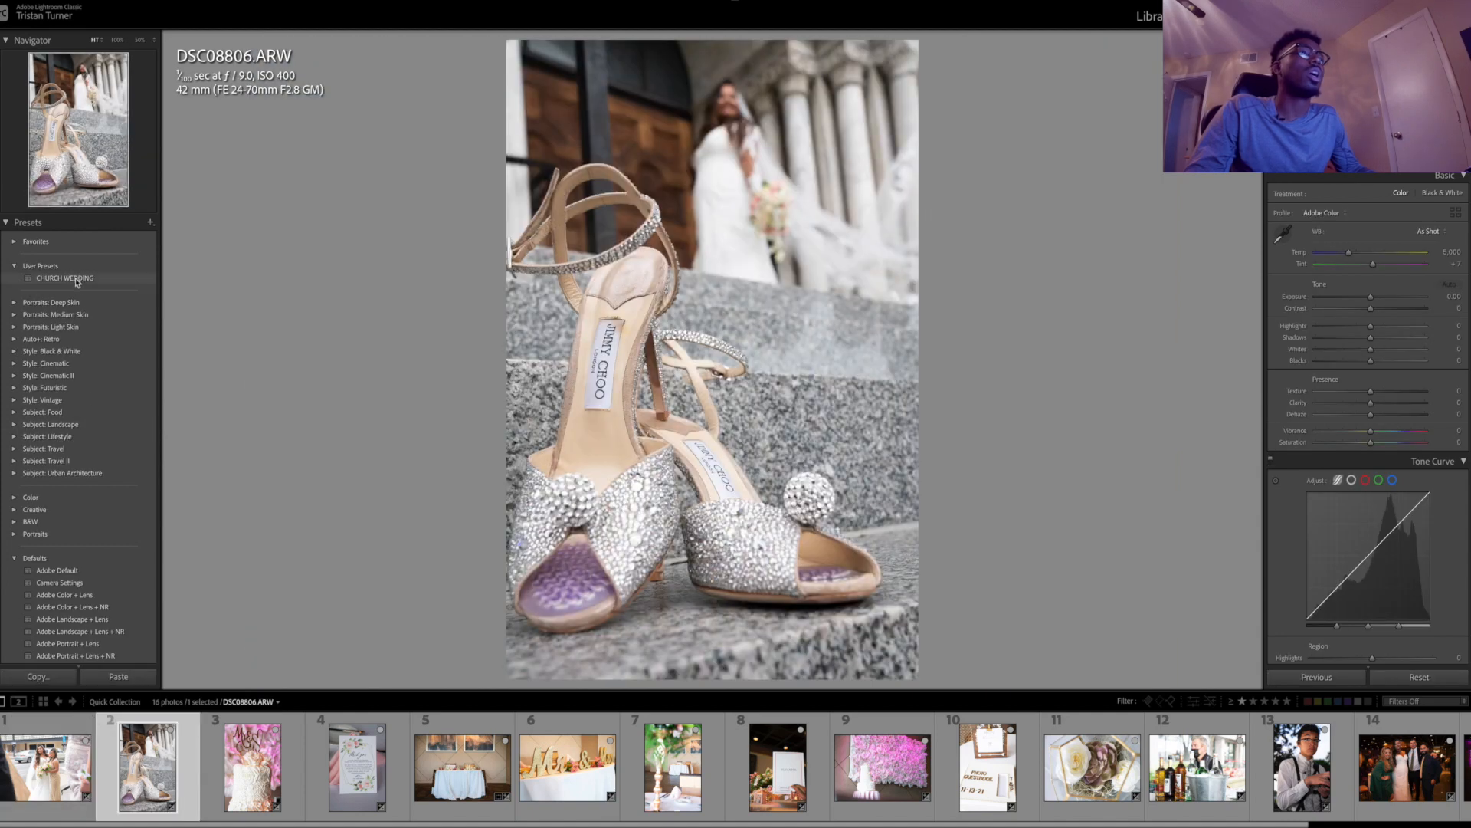
pyautogui.click(77, 280)
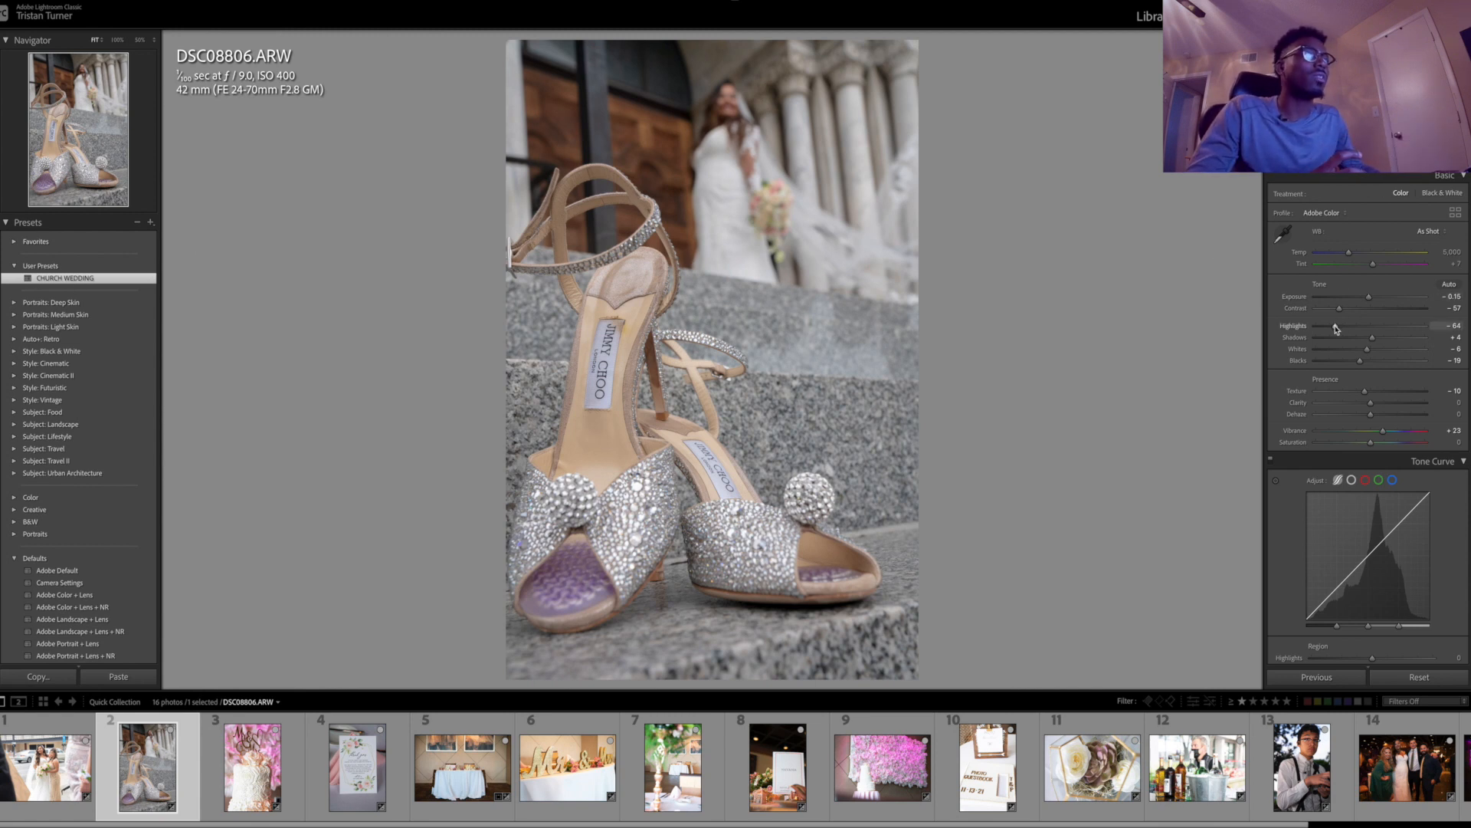
# Step: Set the shoe photo's Exposure to +0.20, Contrast to -20, Highlights to -5, Shadows to -45, Whites to +13, Texture to +63 and Vibrance to +39
pyautogui.moveTo(1336, 327); pyautogui.dragTo(1364, 340)
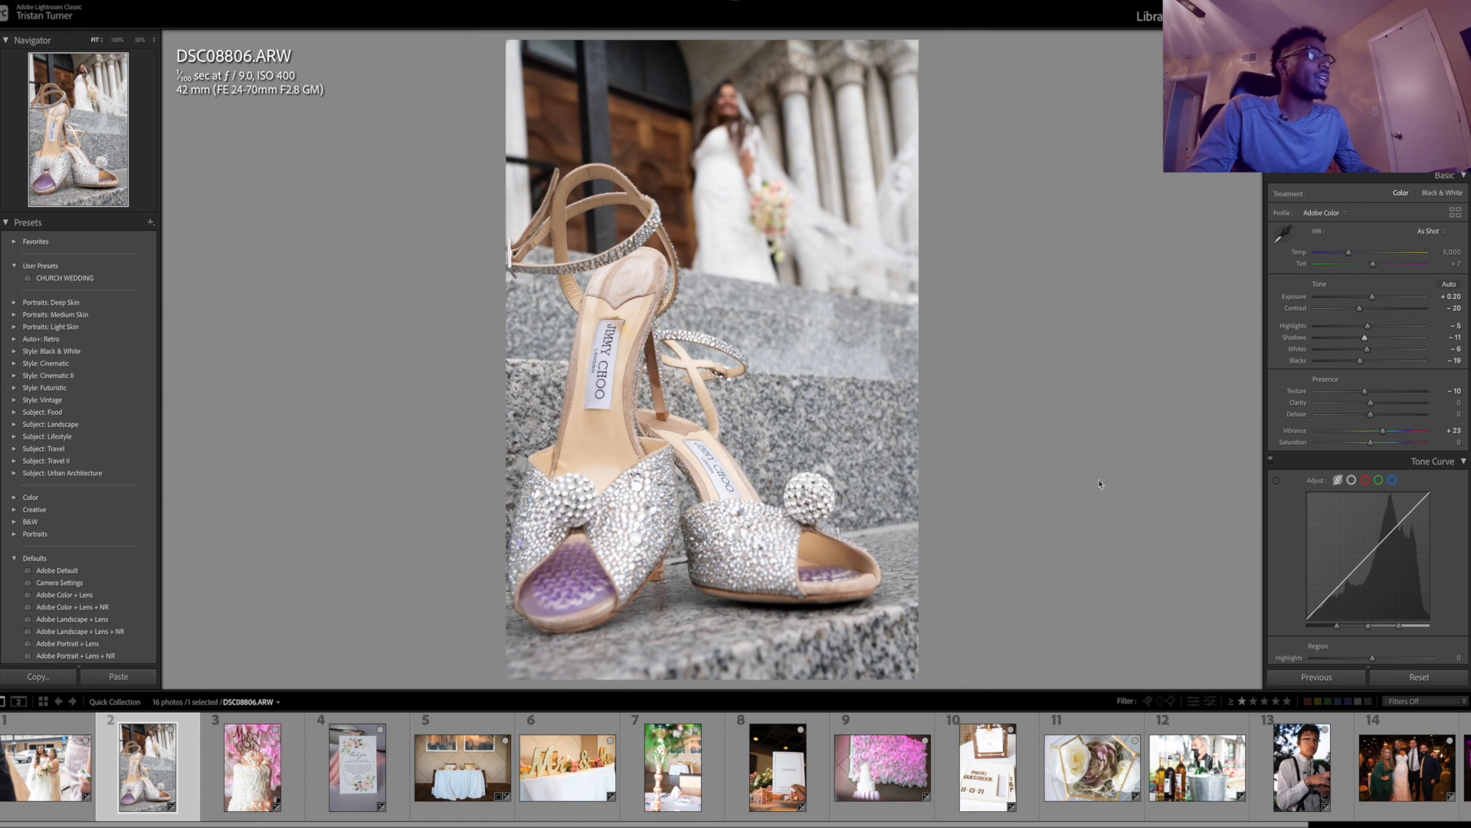
pyautogui.moveTo(1361, 397); pyautogui.dragTo(1388, 434)
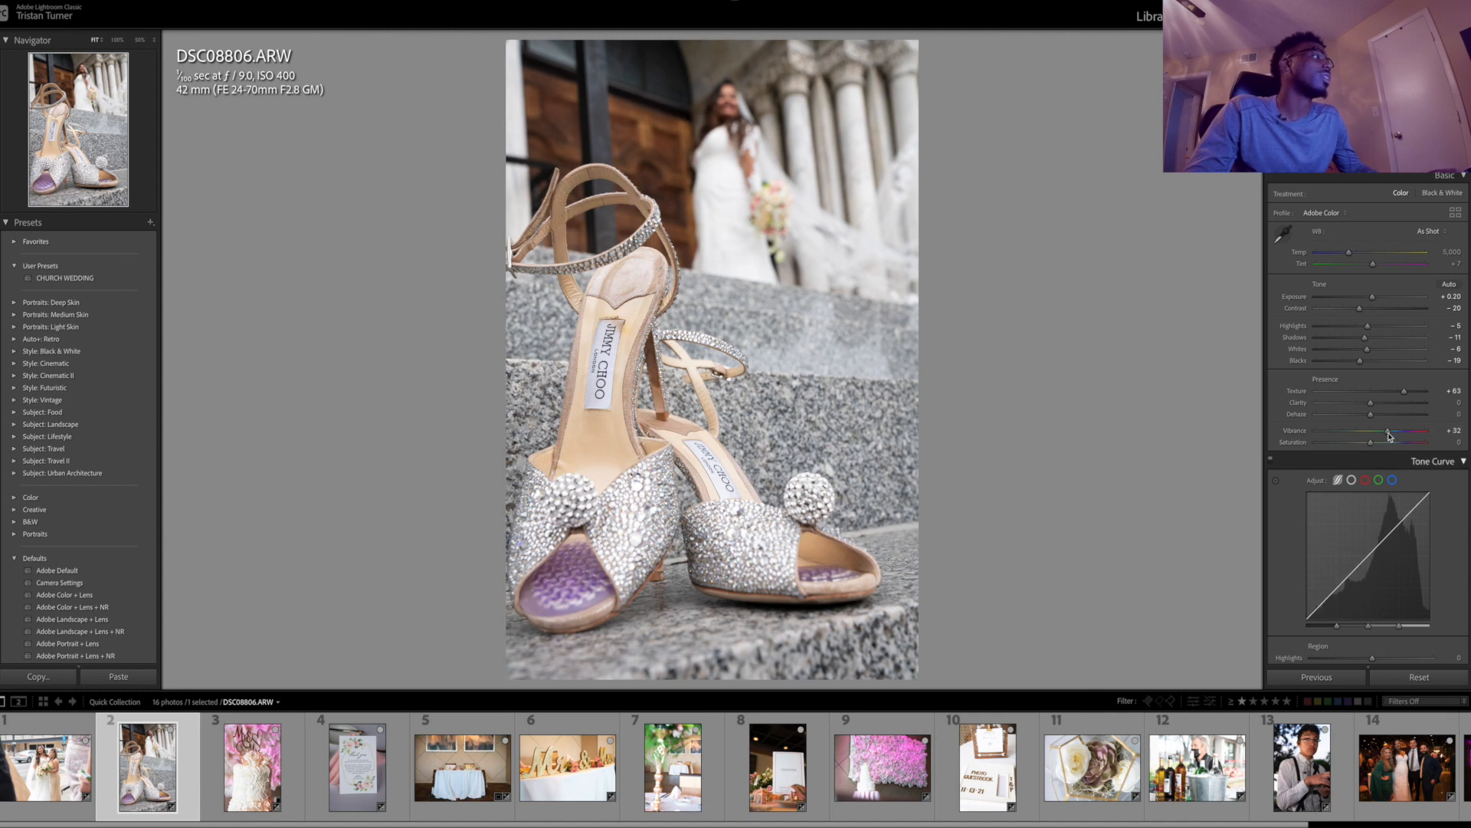
pyautogui.moveTo(1389, 433); pyautogui.dragTo(1393, 433)
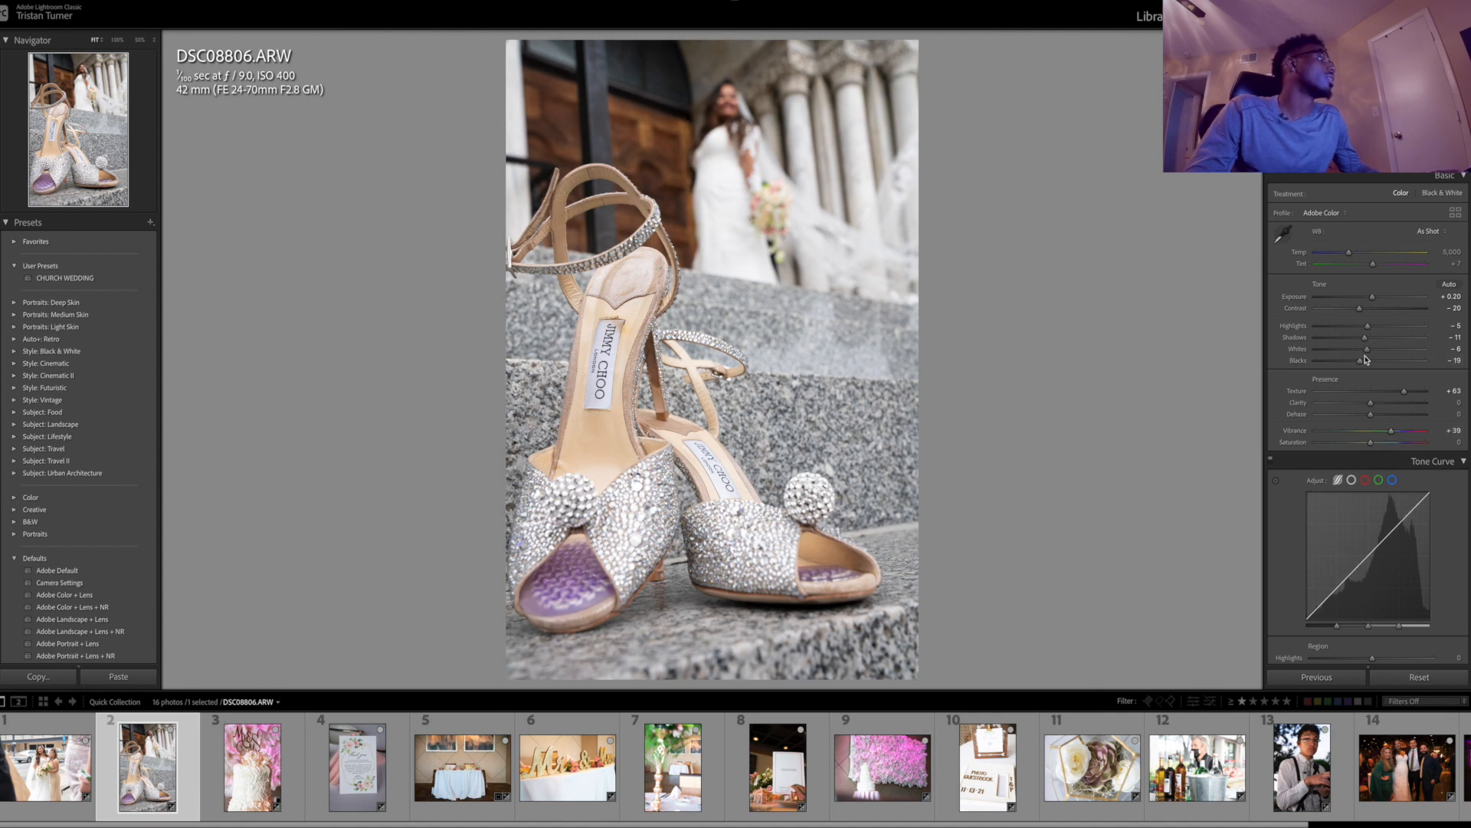
pyautogui.moveTo(1366, 339)
pyautogui.mouseDown()
pyautogui.moveTo(1346, 343)
pyautogui.moveTo(1377, 351)
pyautogui.mouseUp()
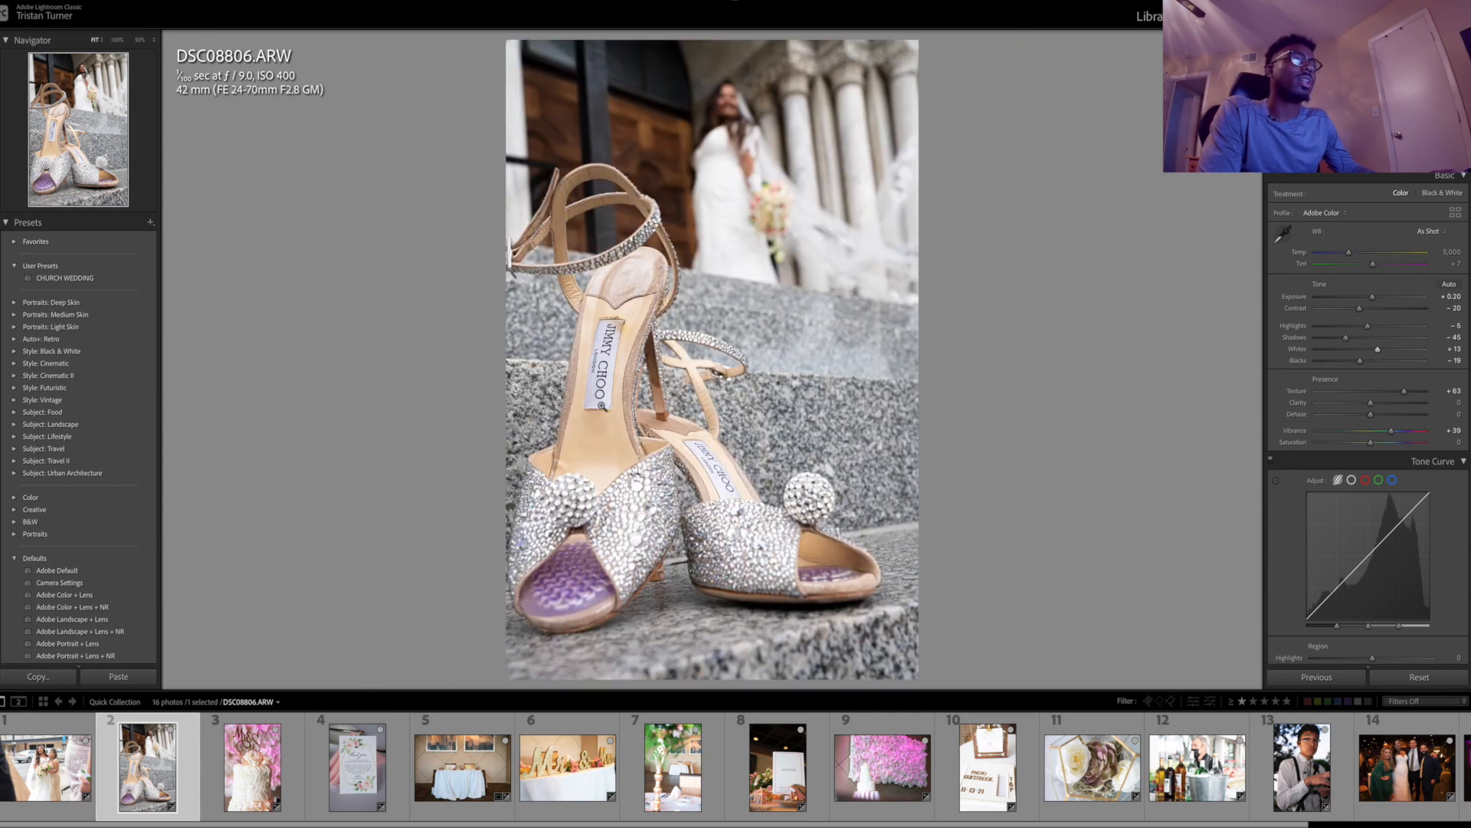
# Step: Zoom in on the jewelled shoes to examine their detail and texture after the edit
pyautogui.click(596, 336)
pyautogui.click(512, 332)
pyautogui.click(513, 334)
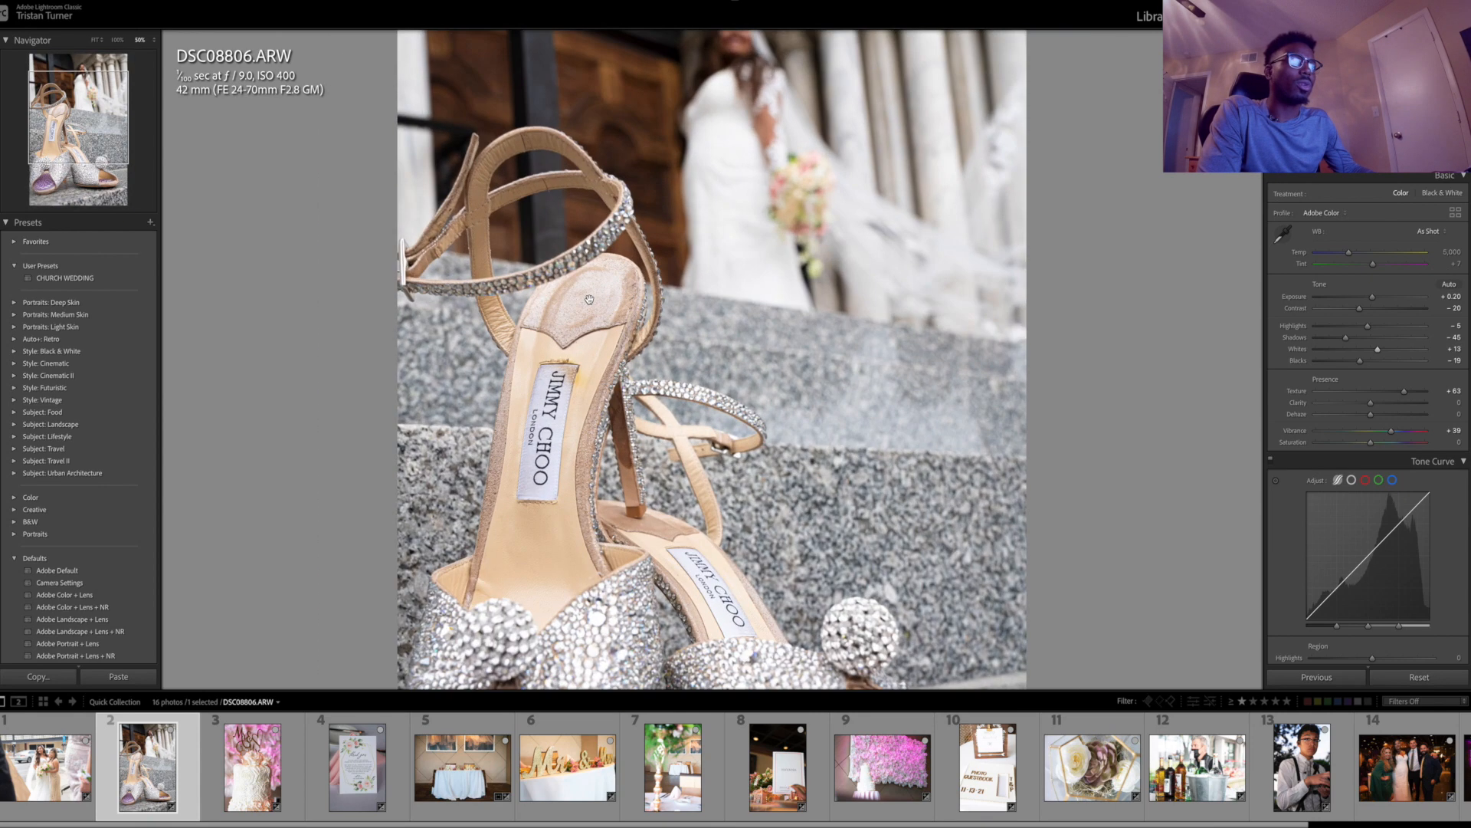
pyautogui.click(531, 375)
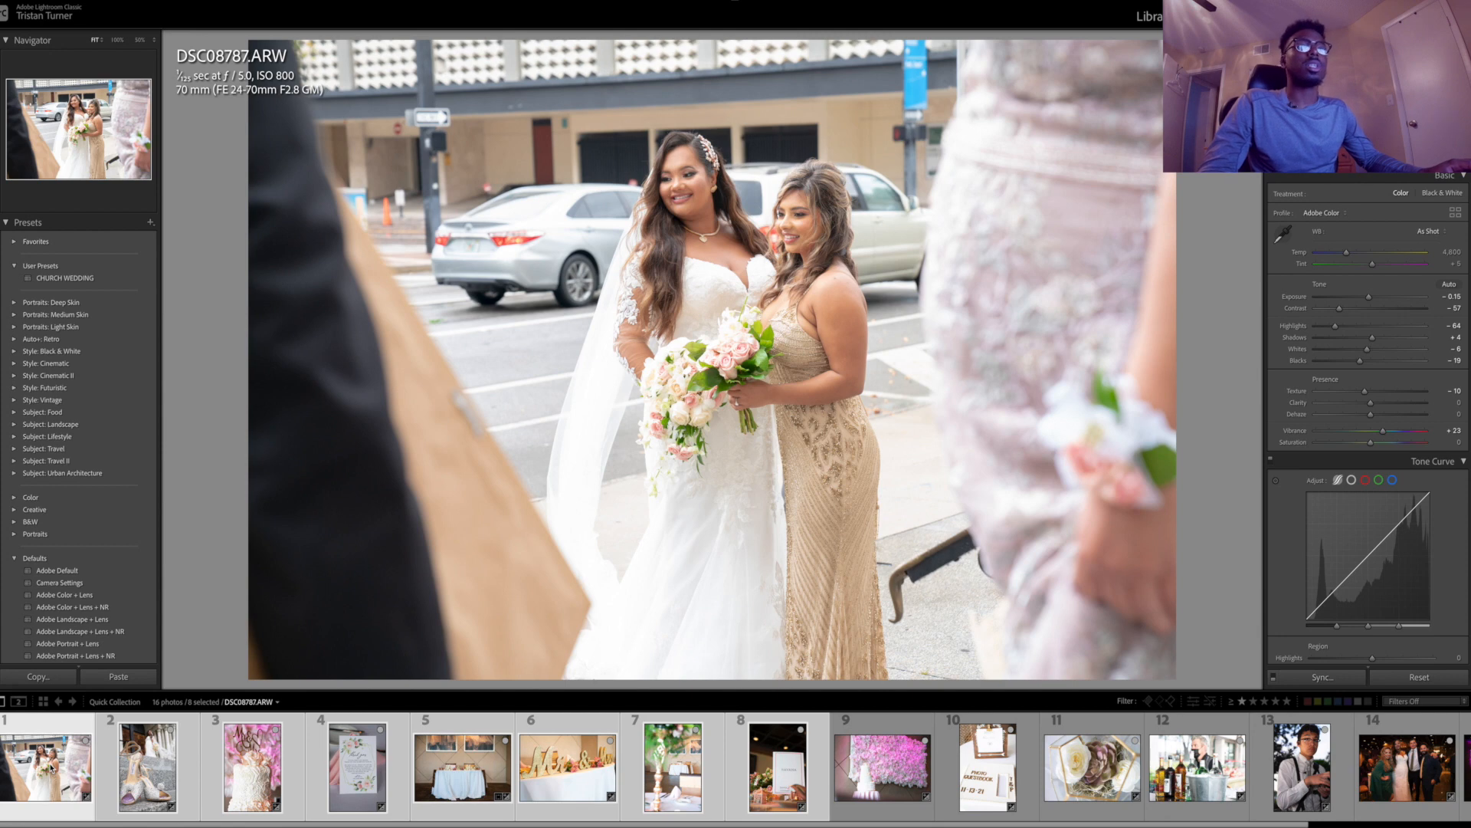
# Step: Copy the develop settings of the bride photo DSC08787.ARW, keeping the default selection of settings
pyautogui.press('super+shift+c')
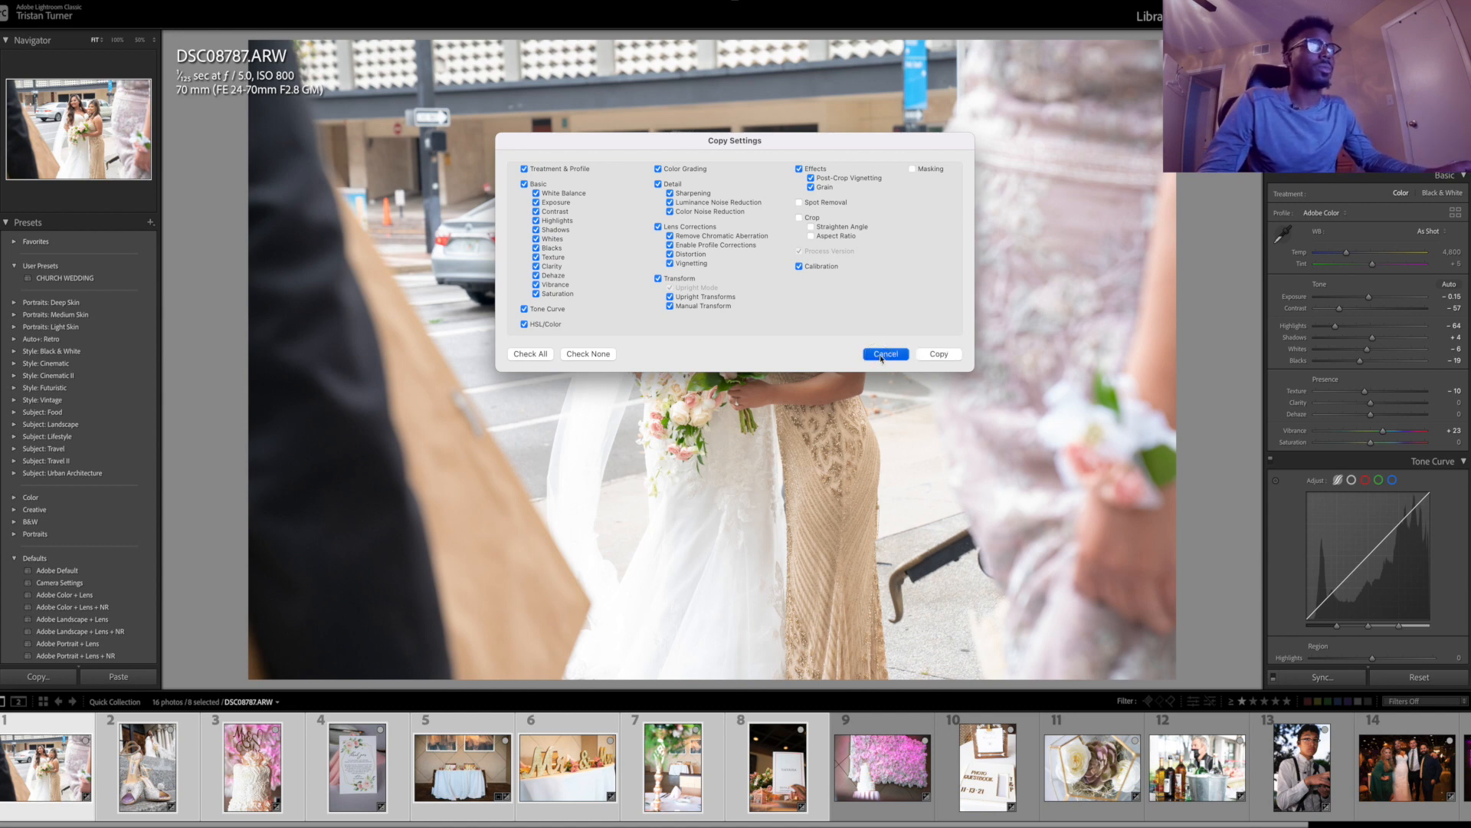
pyautogui.click(939, 353)
pyautogui.rightClick(47, 747)
pyautogui.moveTo(121, 684)
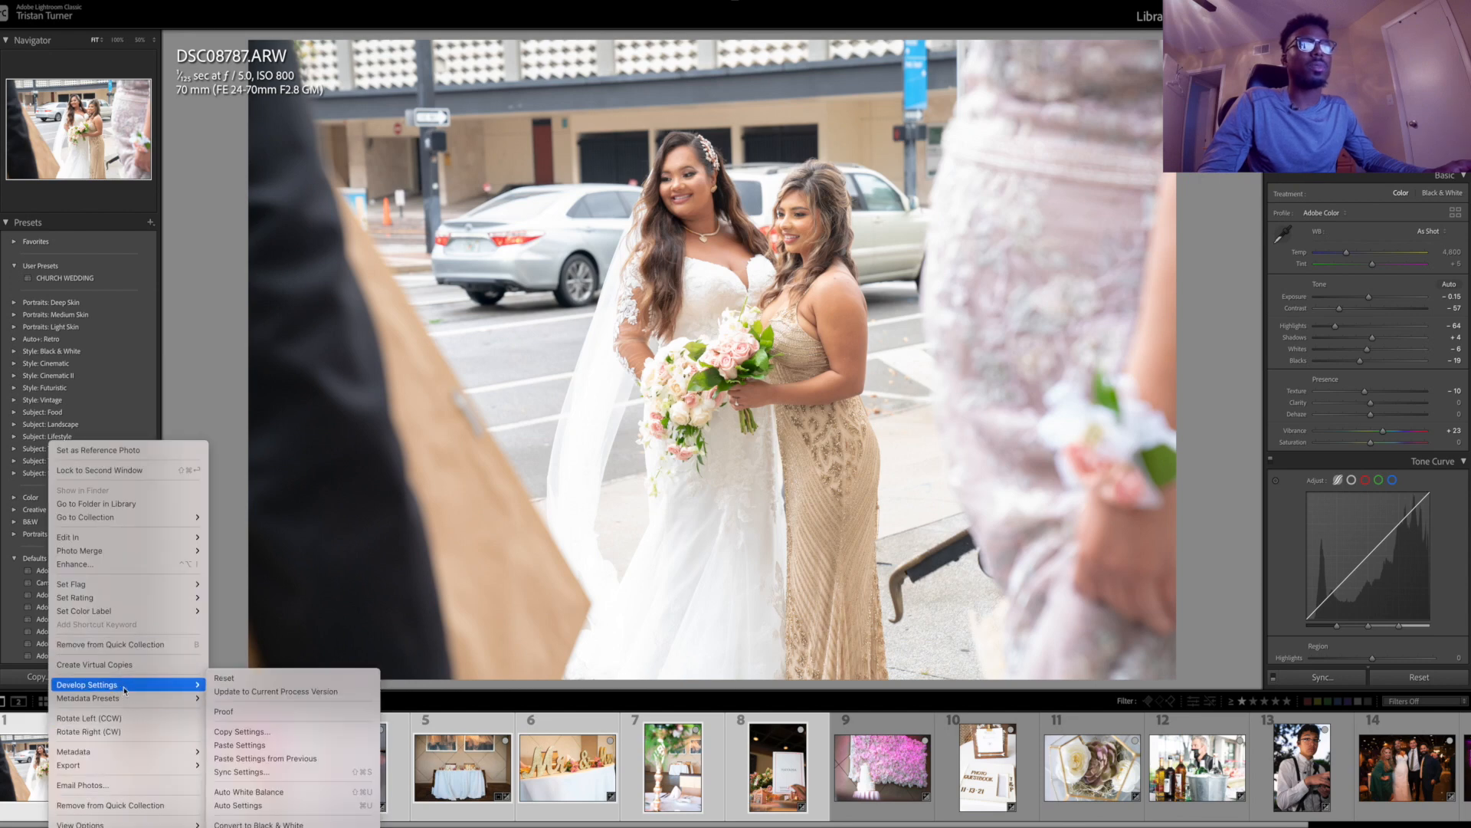
pyautogui.click(270, 631)
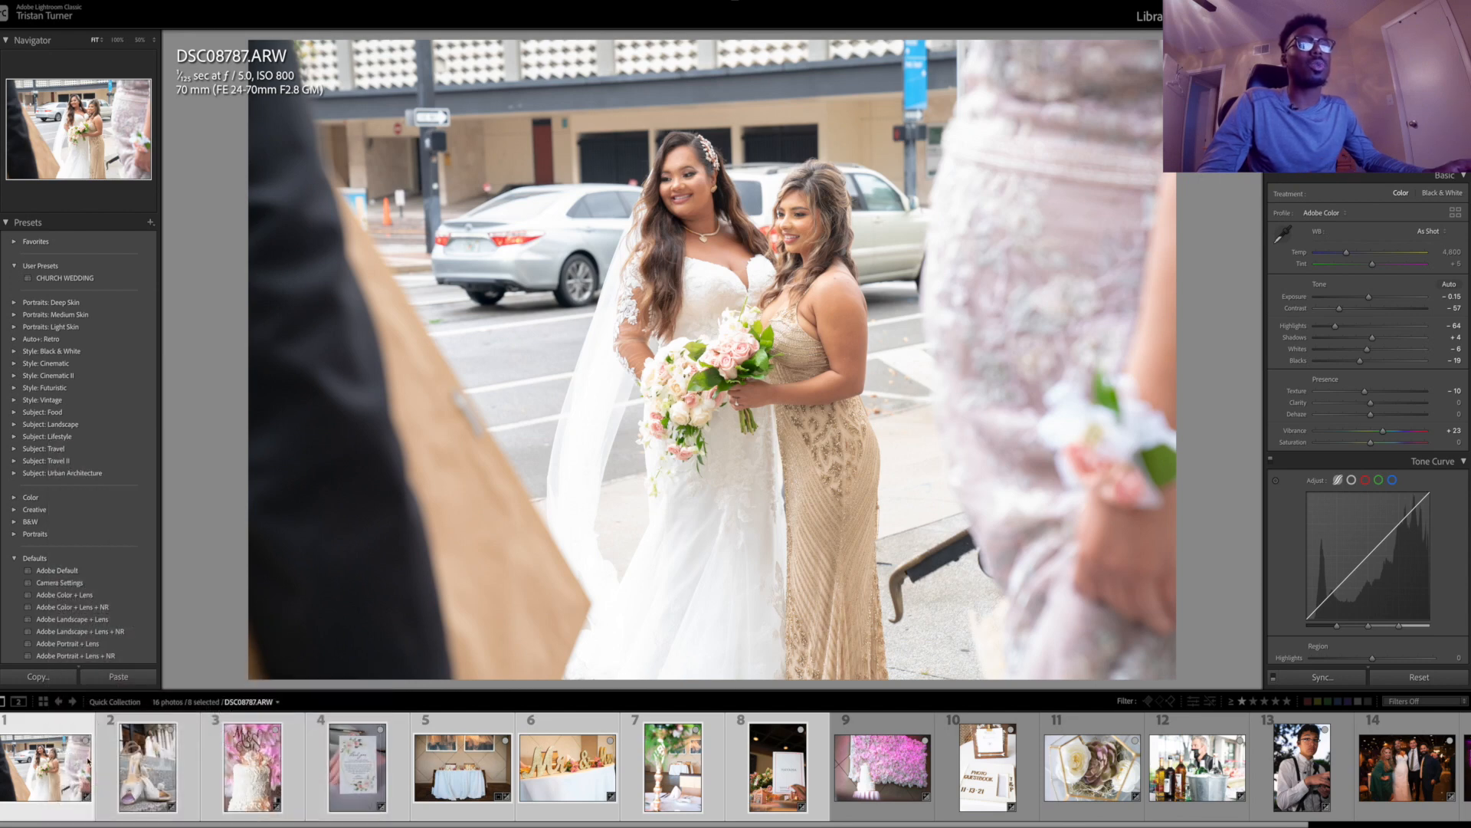
pyautogui.press('shift+super+c')
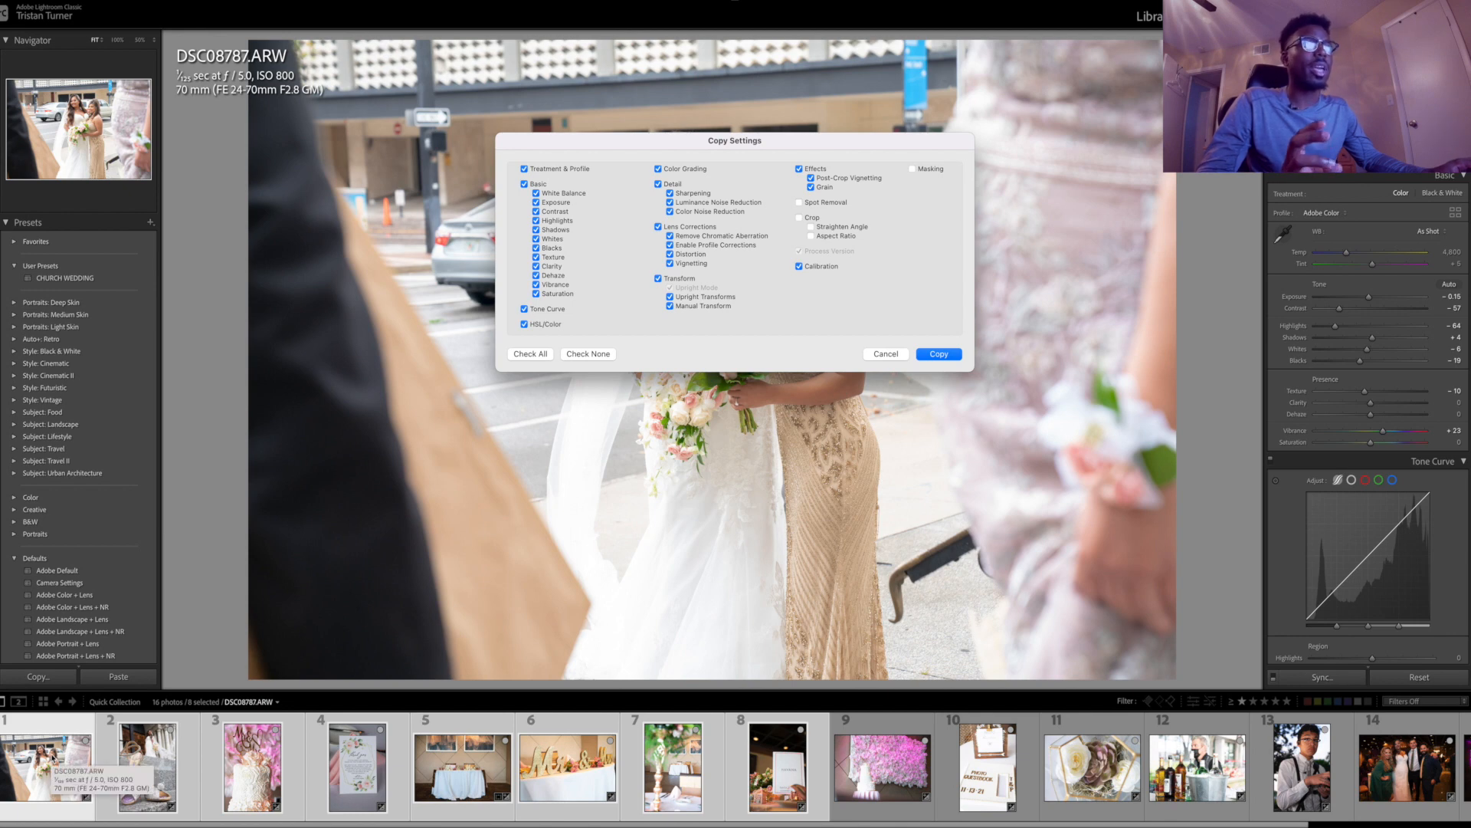
pyautogui.press('Return')
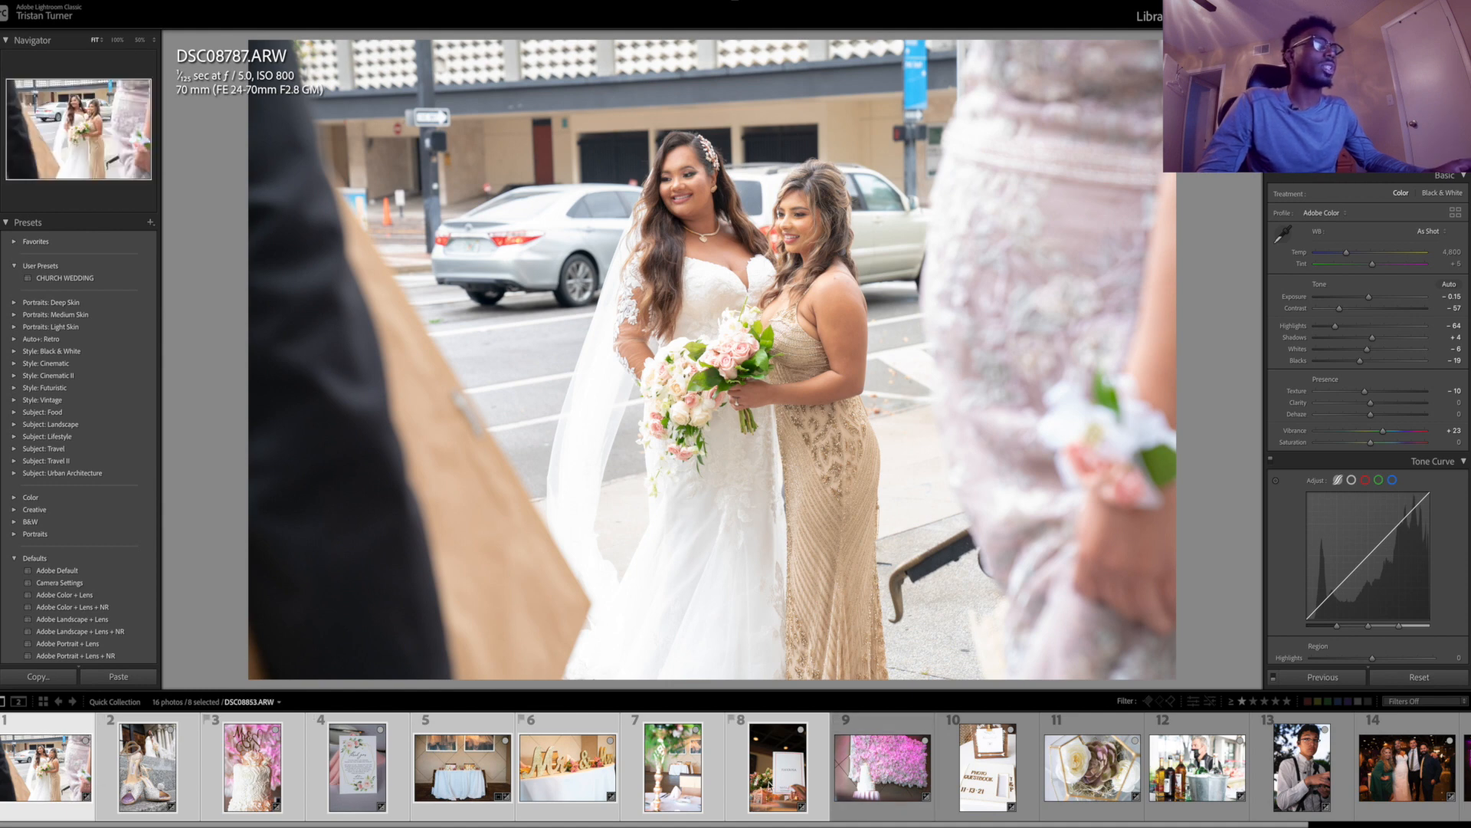
# Step: Remove the shoe photo from the multi-photo selection and paste the copied develop settings onto the remaining selected photos
pyautogui.rightClick(769, 786)
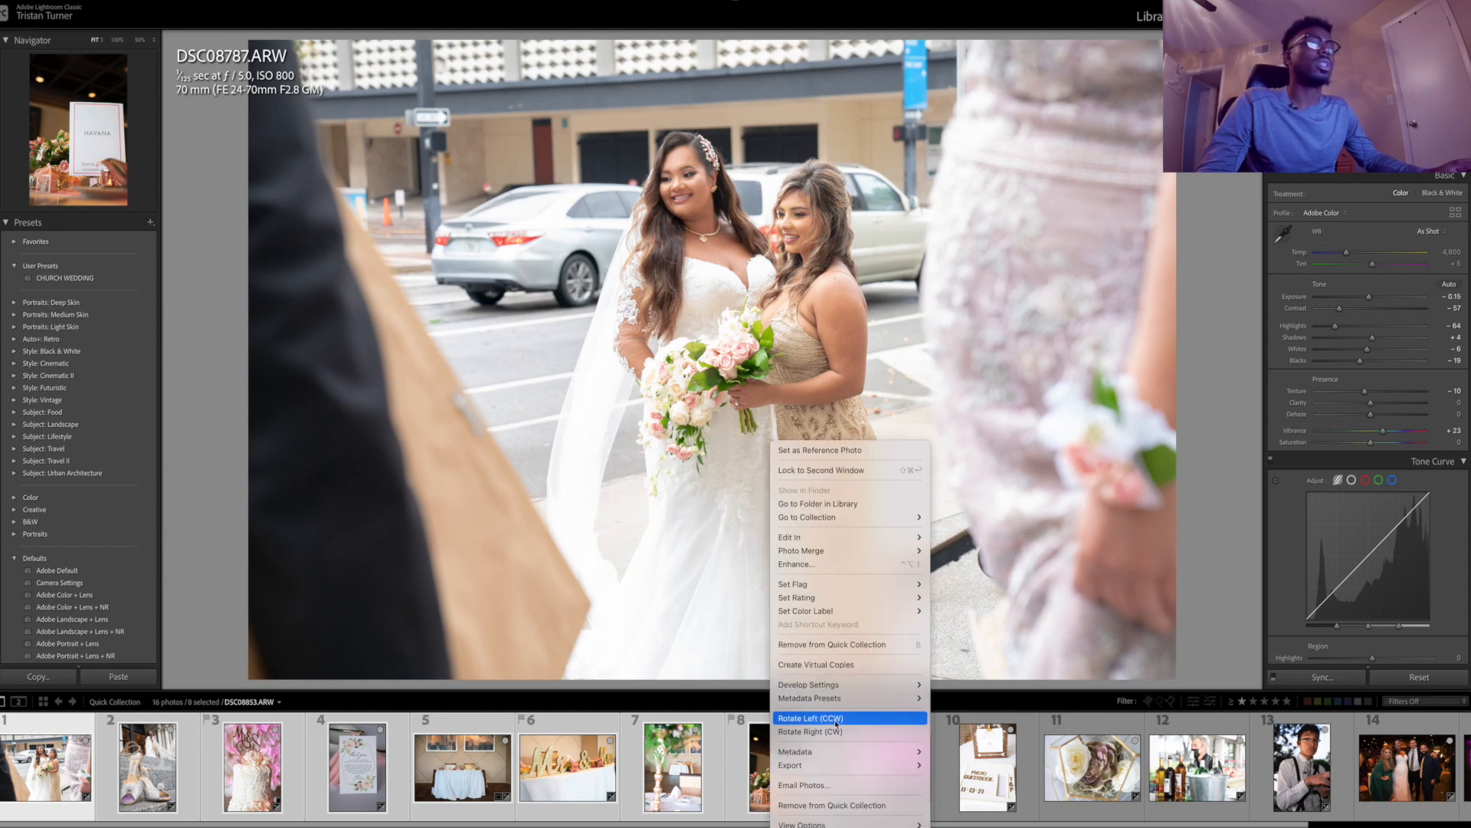
pyautogui.click(628, 701)
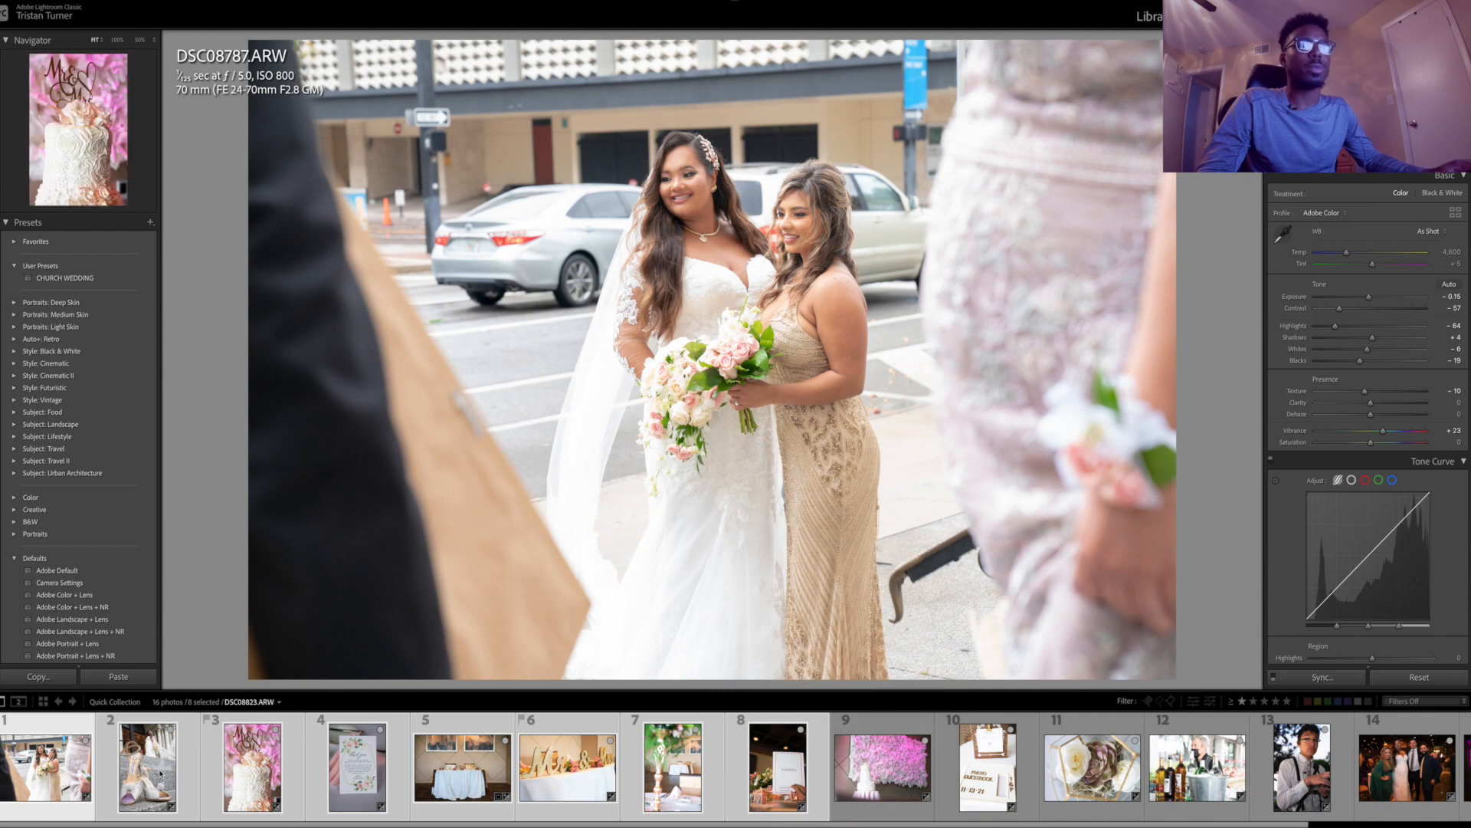
pyautogui.keyDown('ctrl'); pyautogui.click(151, 765); pyautogui.keyUp('ctrl')
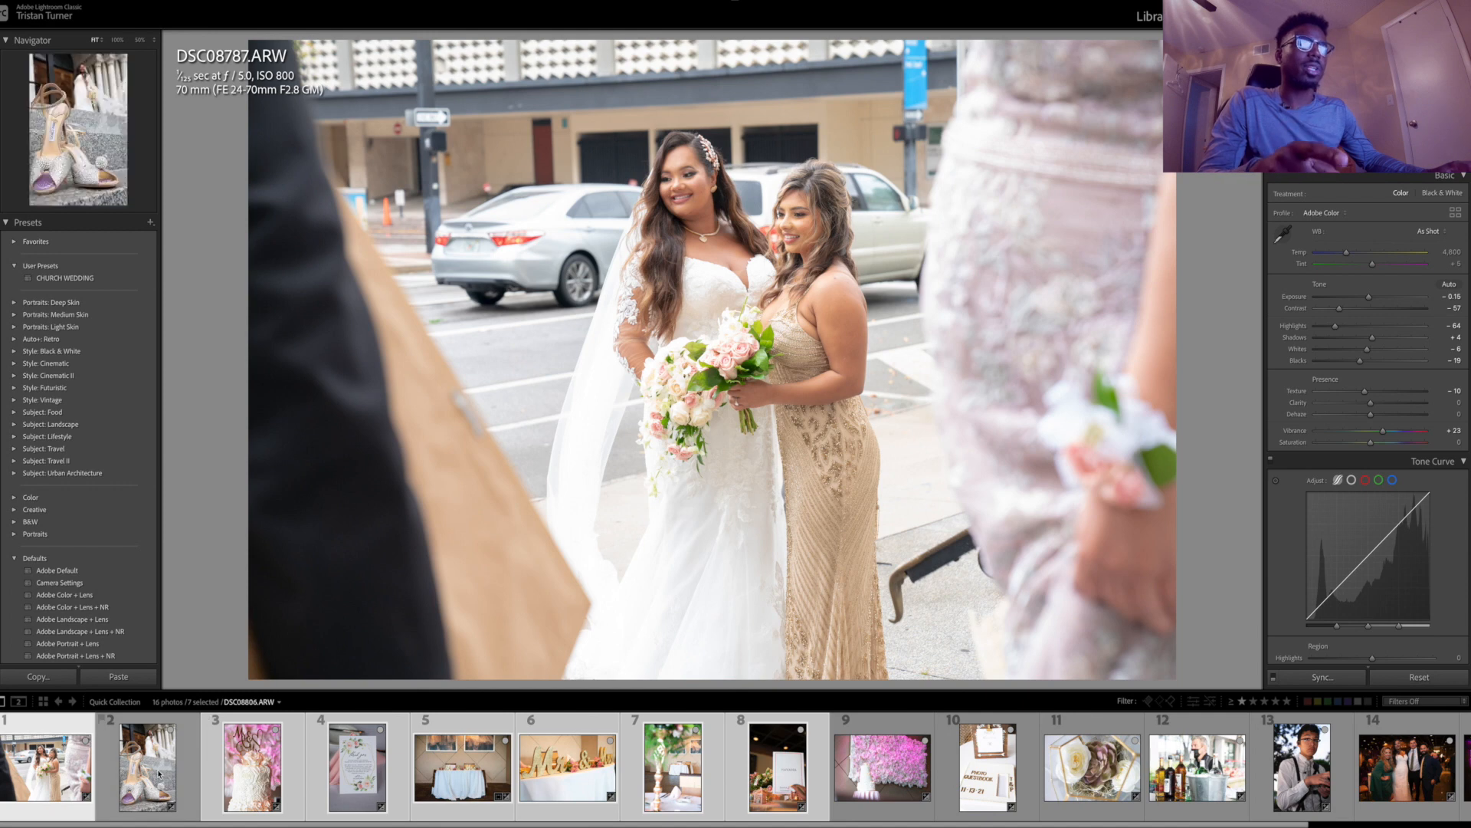
pyautogui.rightClick(253, 770)
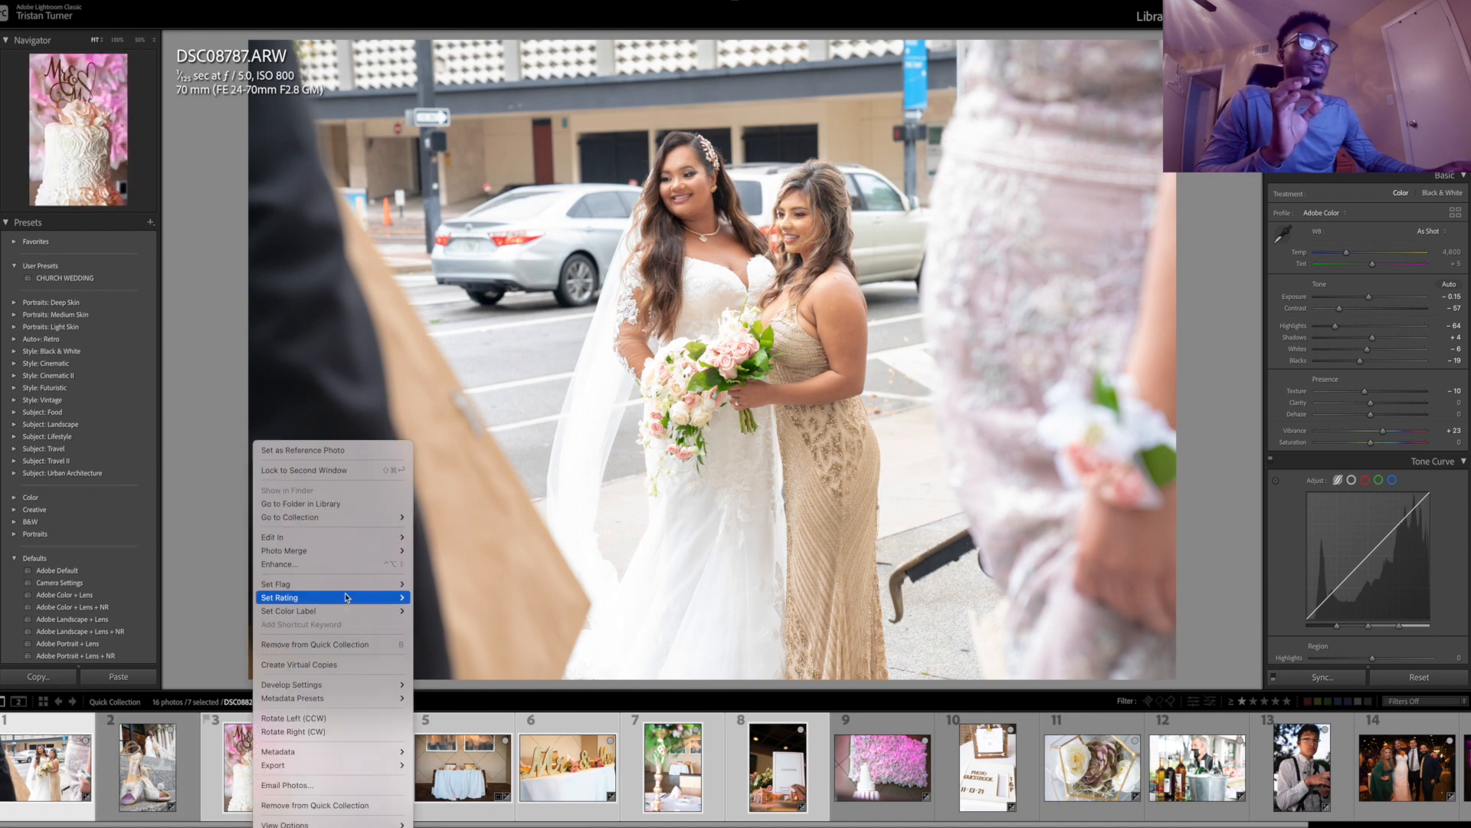
pyautogui.moveTo(346, 535)
pyautogui.moveTo(384, 684)
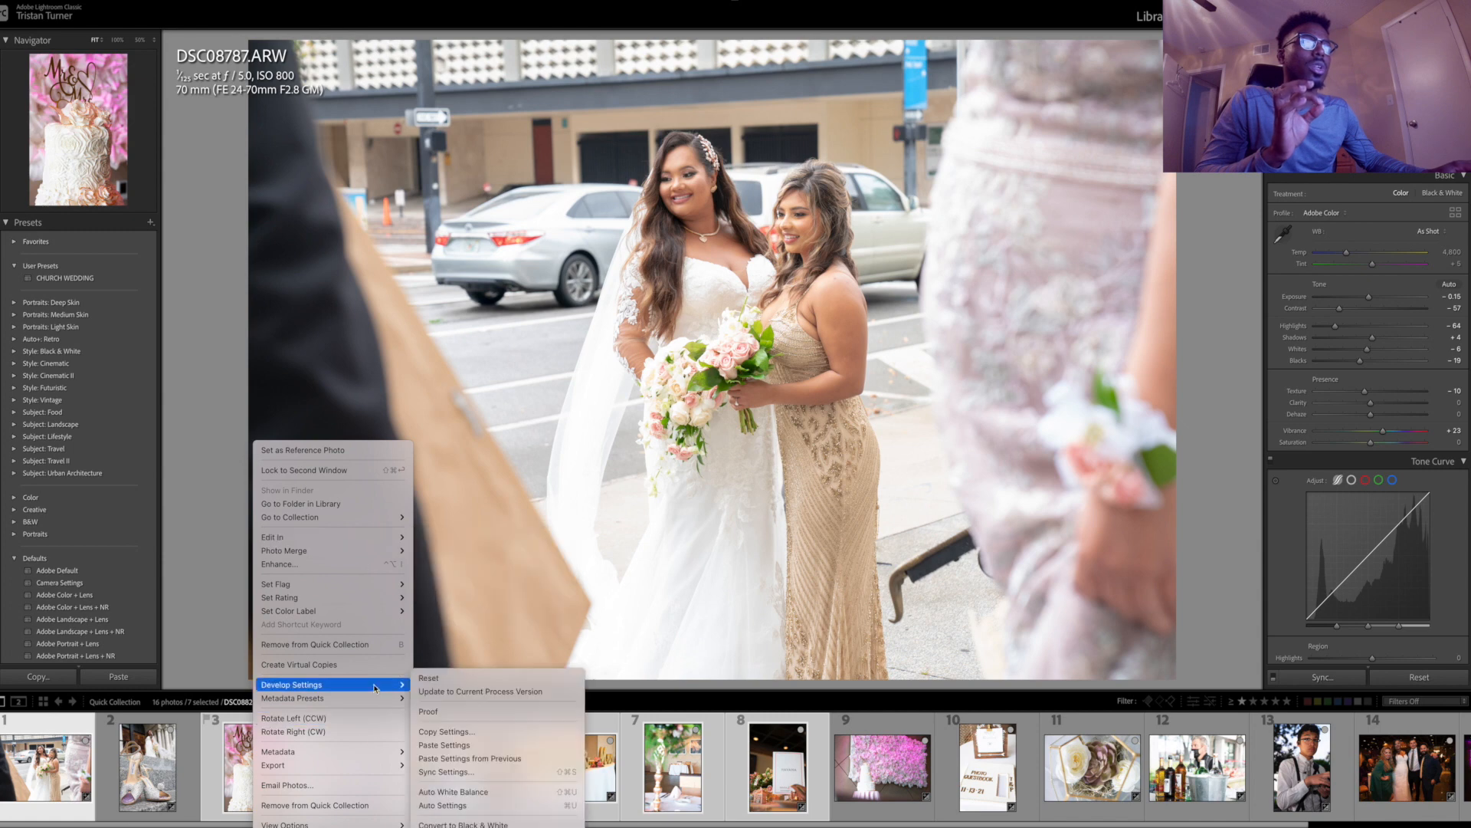
pyautogui.click(439, 745)
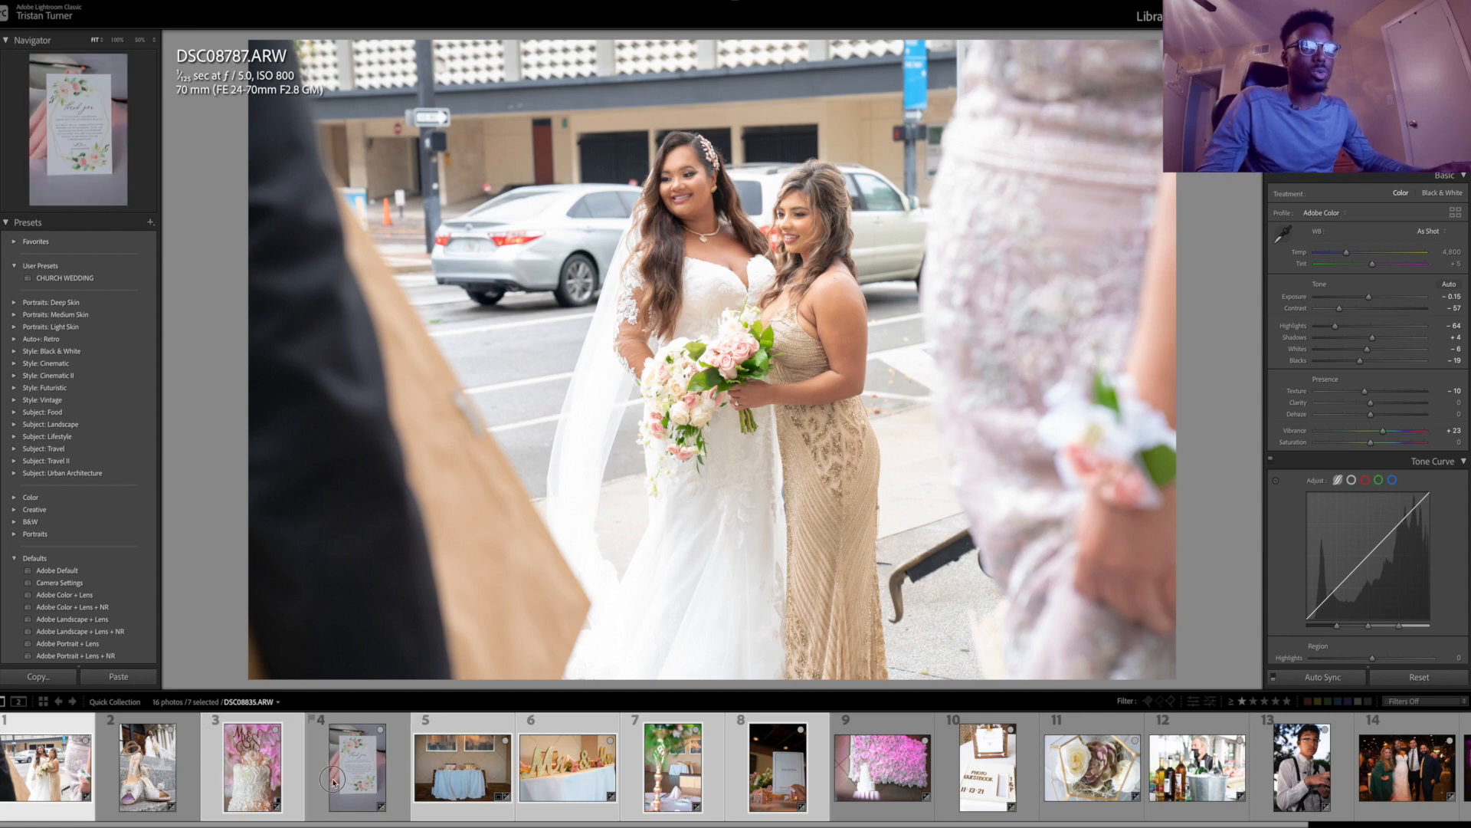
# Step: Set the cake photo DSC08823.ARW's Exposure to +0.45, Whites to -7 and Vibrance to +65
pyautogui.click(358, 767)
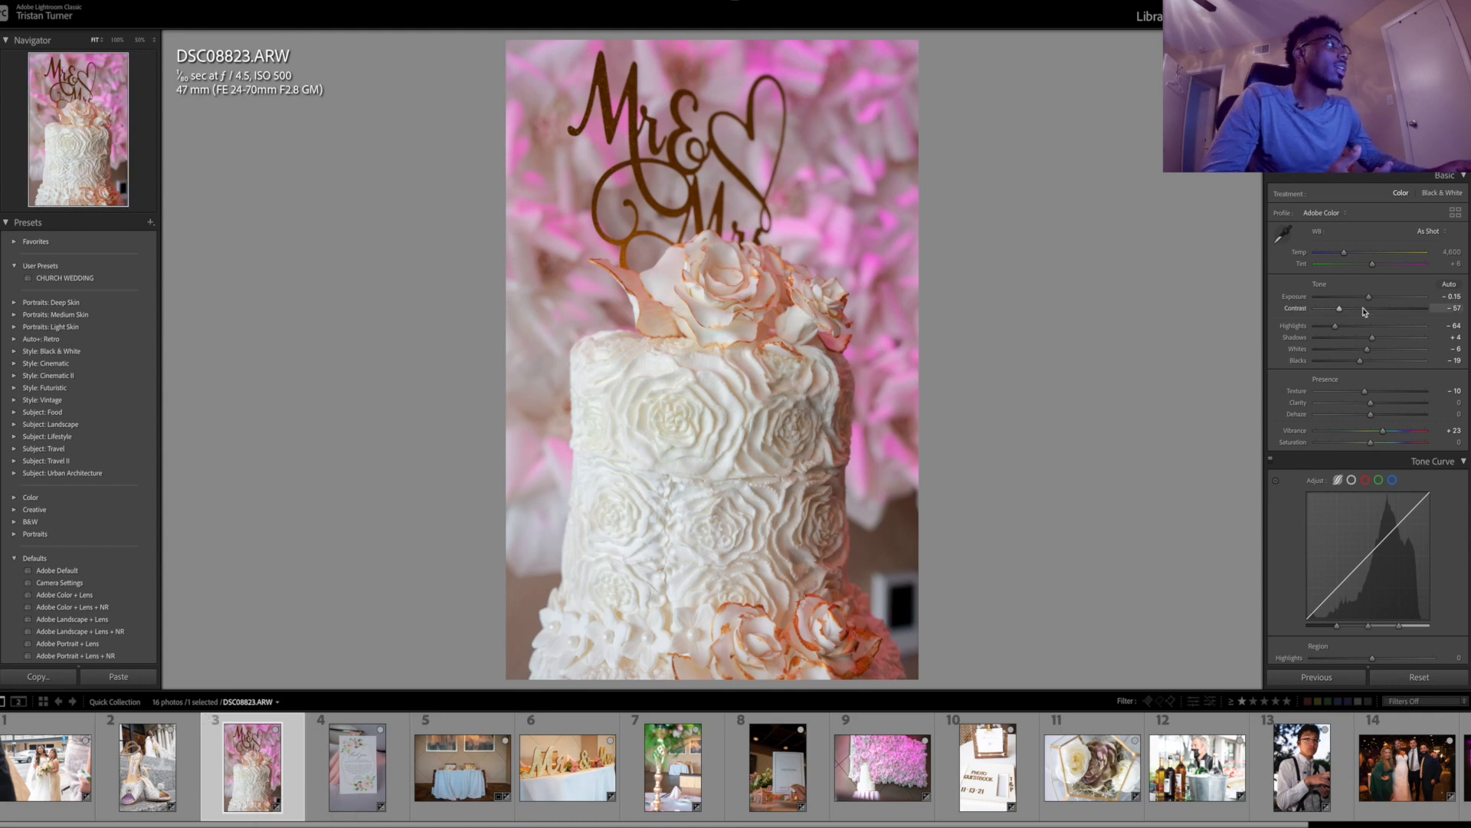
pyautogui.moveTo(1371, 300); pyautogui.dragTo(1375, 302)
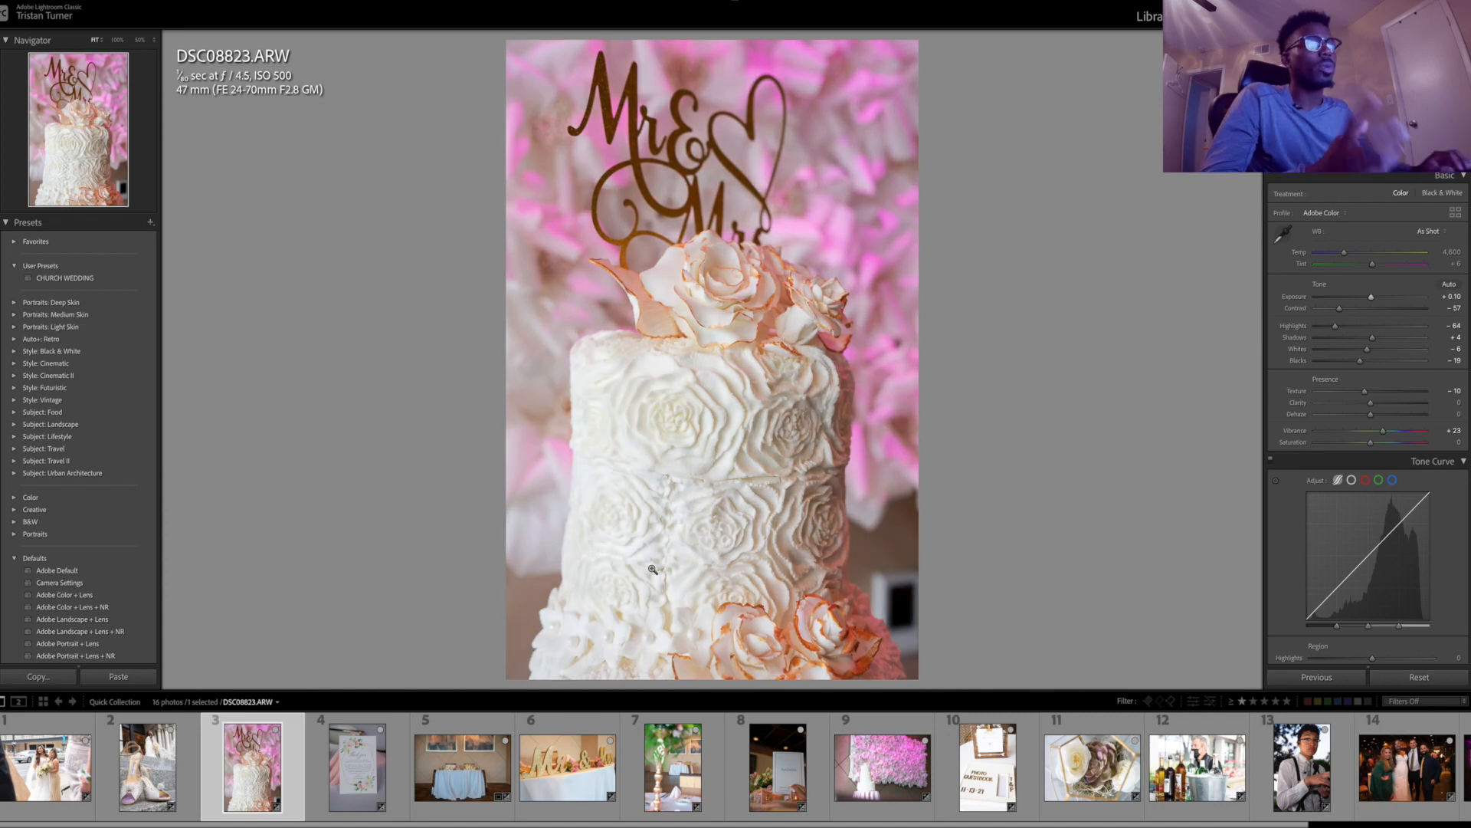
pyautogui.hscroll(1, 656, 740)
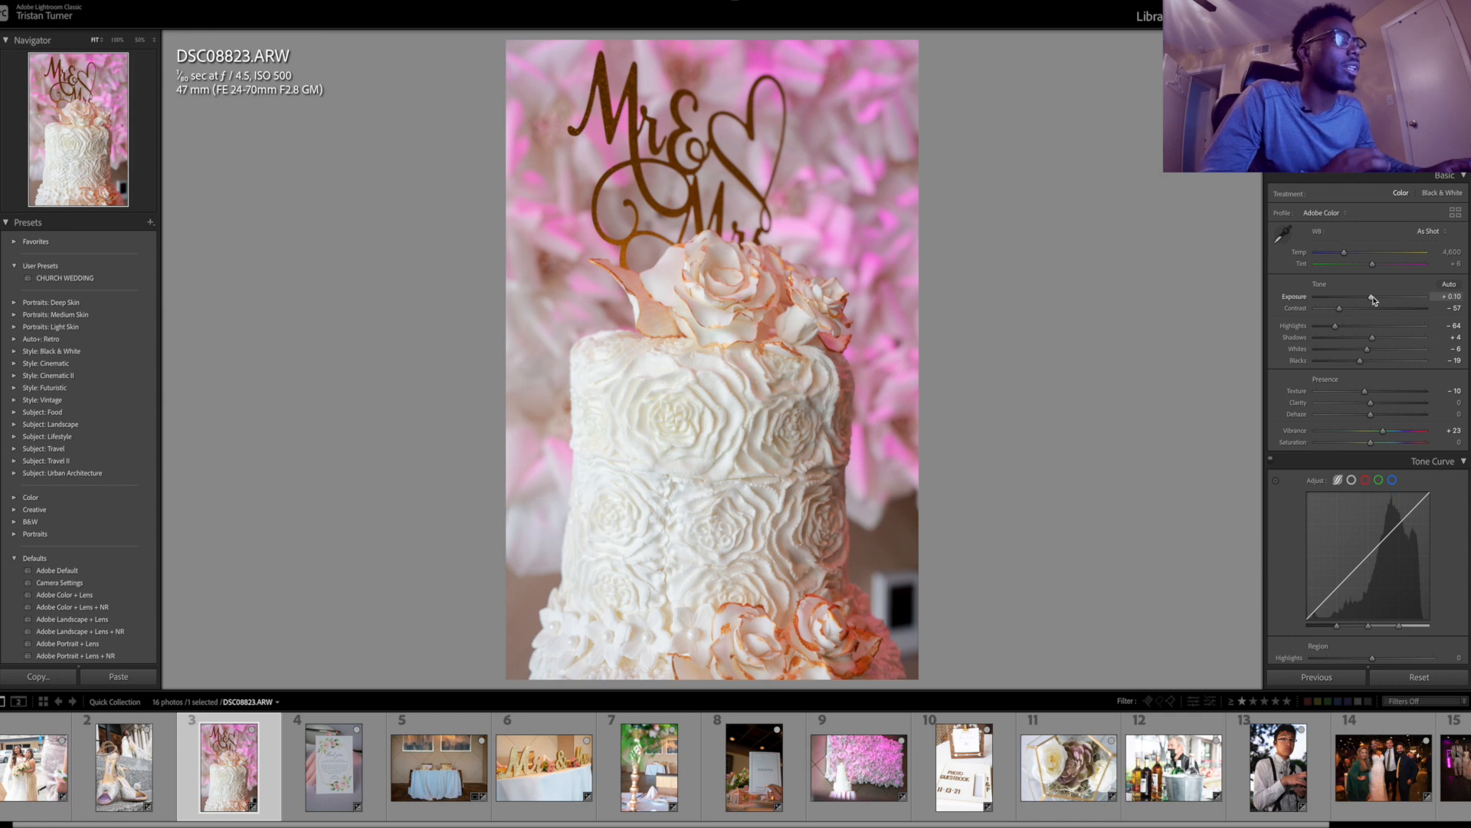
pyautogui.moveTo(1373, 300); pyautogui.dragTo(1378, 300)
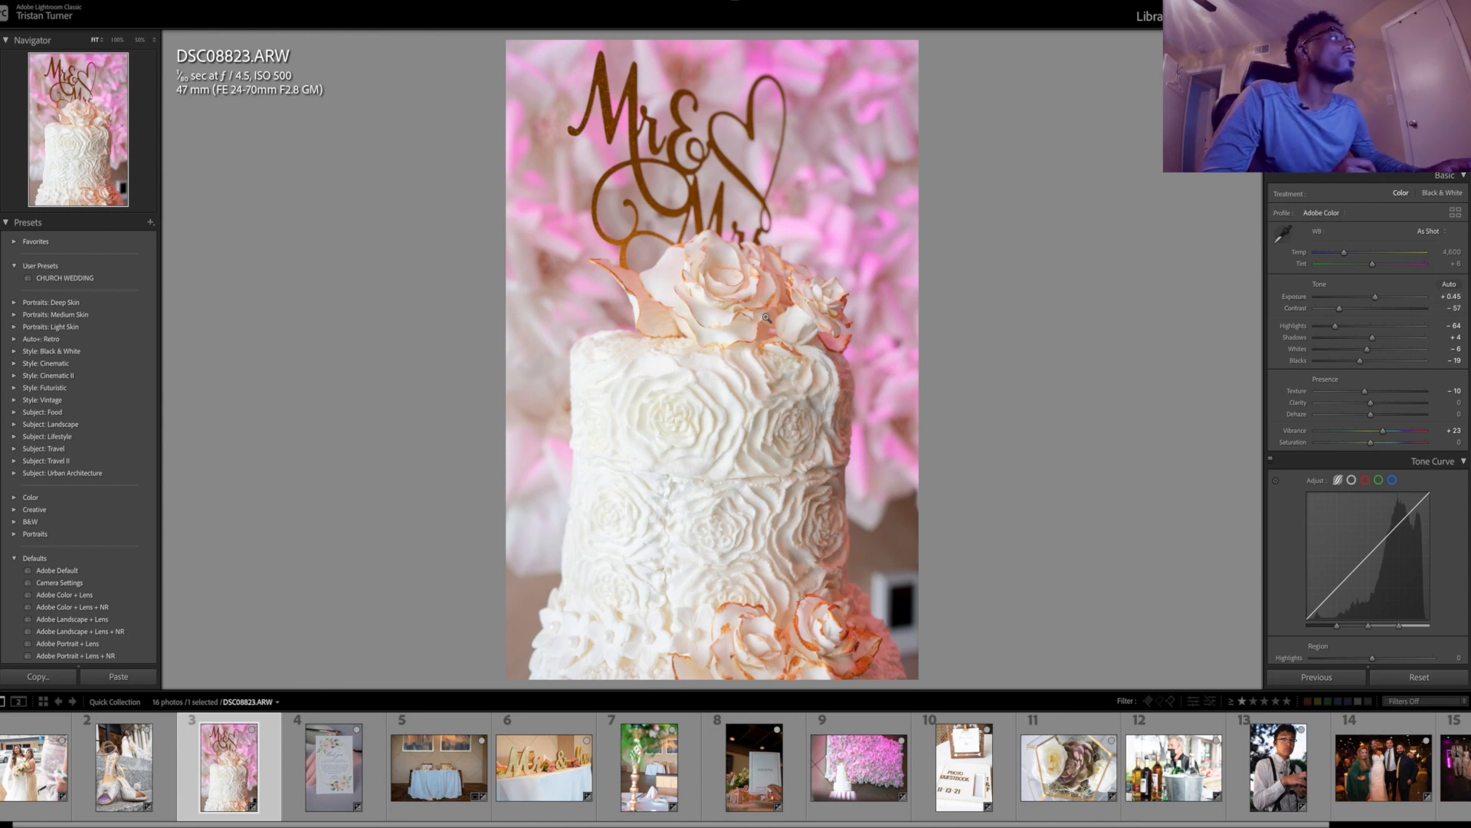
pyautogui.moveTo(1368, 348)
pyautogui.mouseDown()
pyautogui.moveTo(1335, 352)
pyautogui.moveTo(1368, 351)
pyautogui.mouseUp()
pyautogui.moveTo(1383, 431); pyautogui.dragTo(1407, 433)
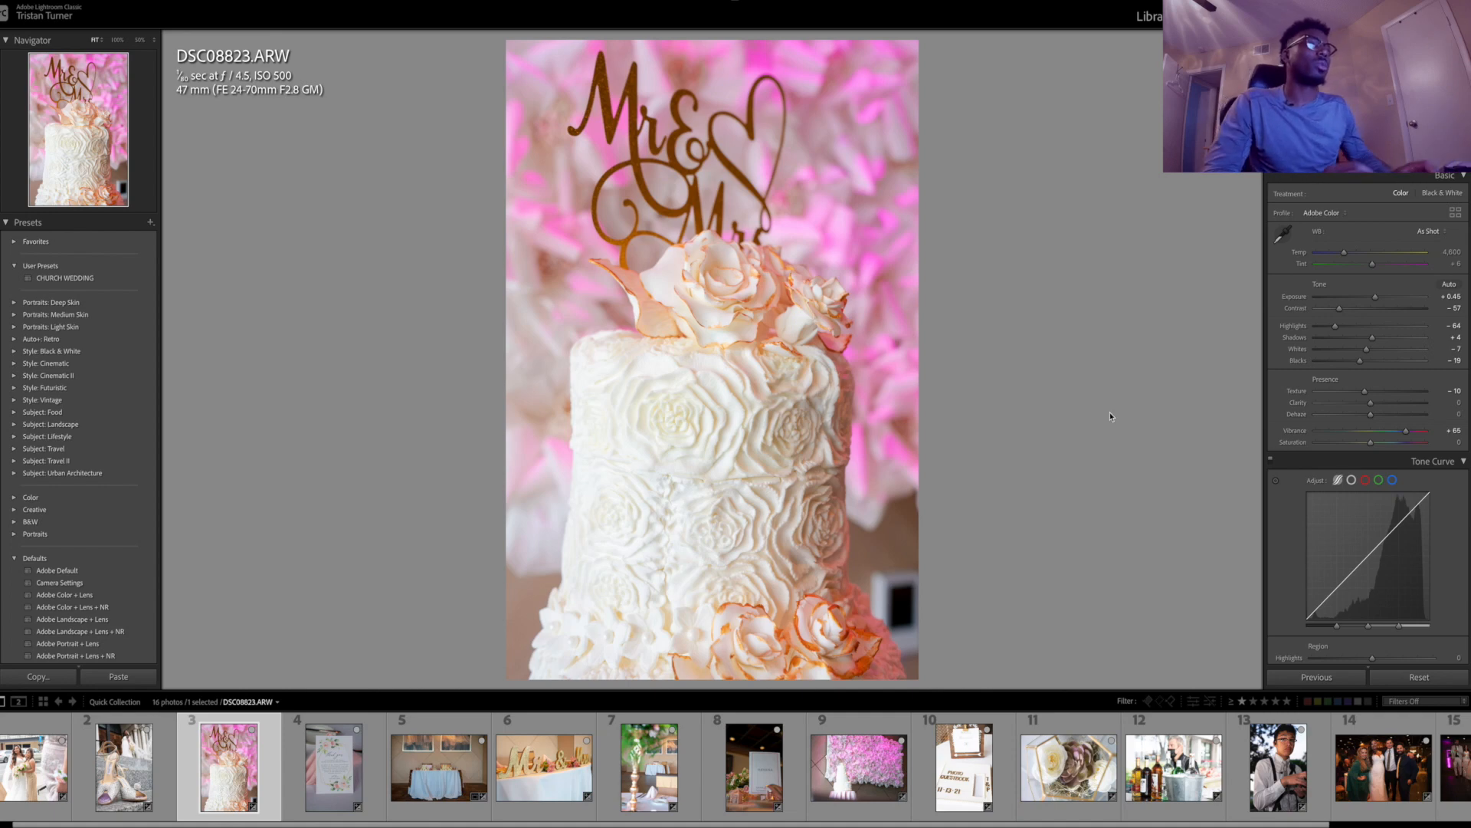
# Step: Set the thank-you card photo DSC08835.ARW's Exposure to +0.40, Contrast to +7, Highlights to +100 and Texture to +52
pyautogui.press('Right')
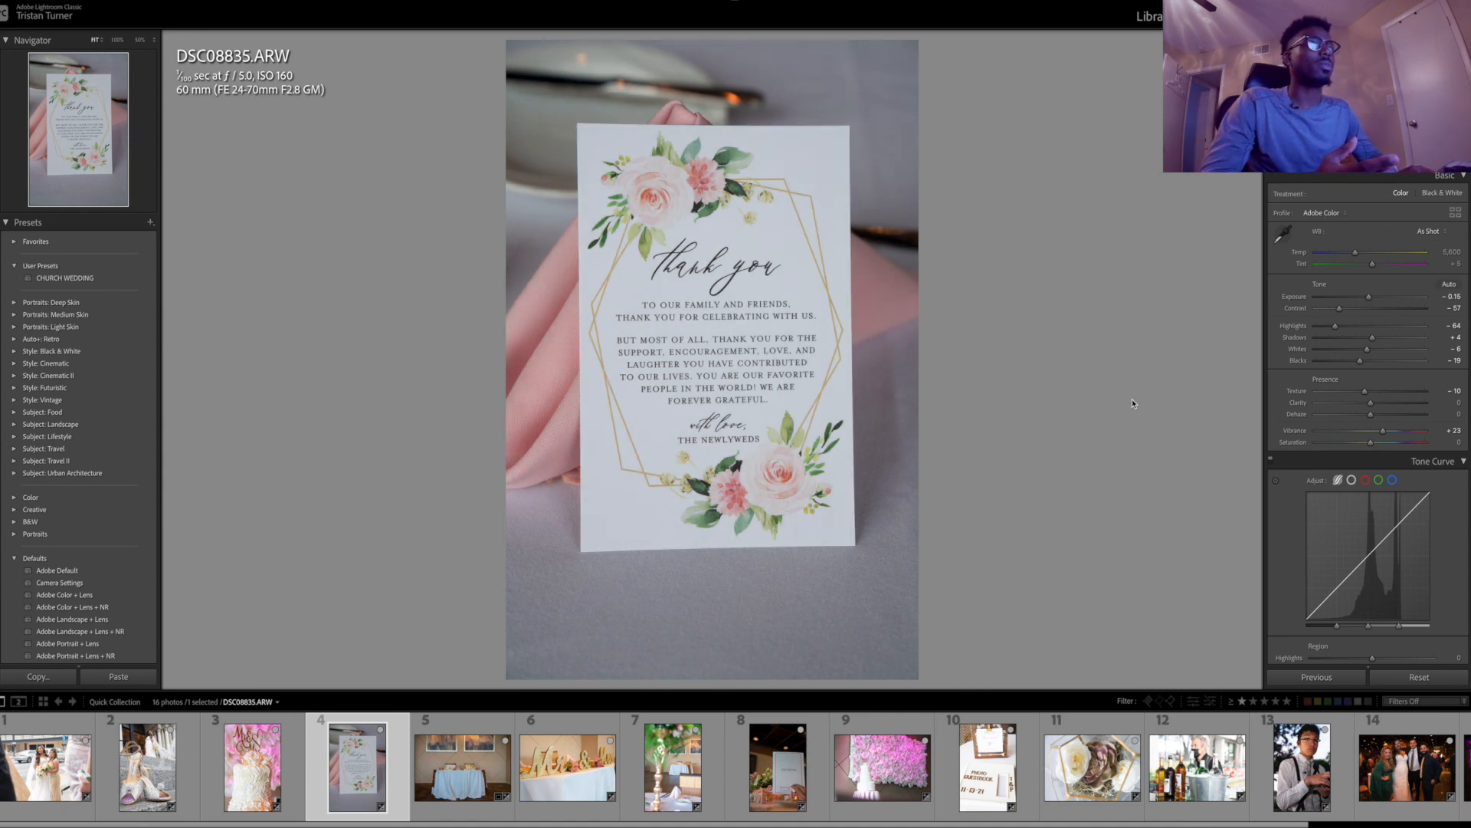
pyautogui.doubleClick(1336, 328)
pyautogui.moveTo(1371, 328)
pyautogui.mouseDown()
pyautogui.moveTo(1432, 327)
pyautogui.moveTo(1373, 296)
pyautogui.moveTo(1360, 309)
pyautogui.moveTo(1376, 312)
pyautogui.mouseUp()
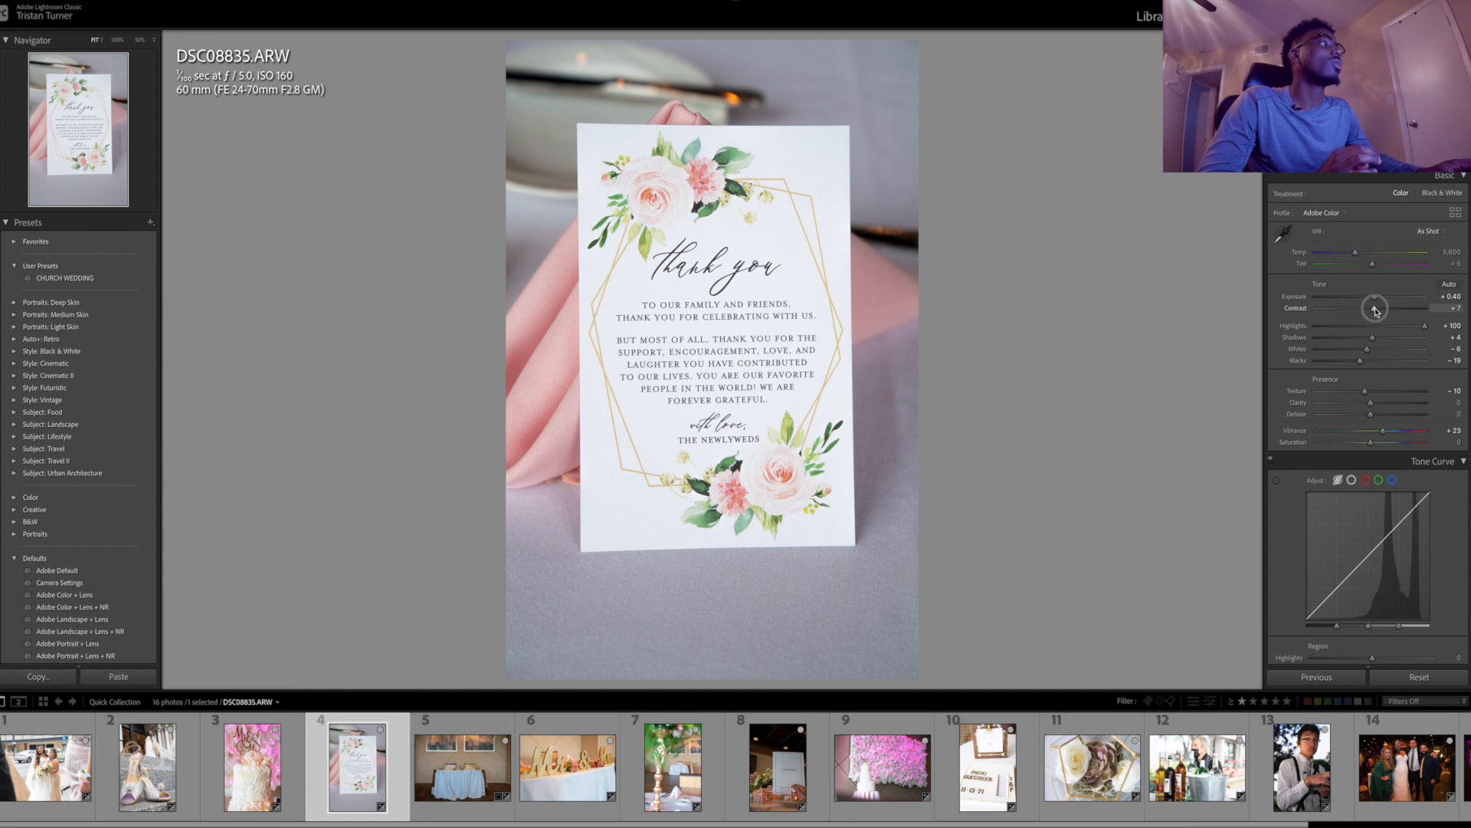
pyautogui.moveTo(1367, 394); pyautogui.dragTo(1401, 393)
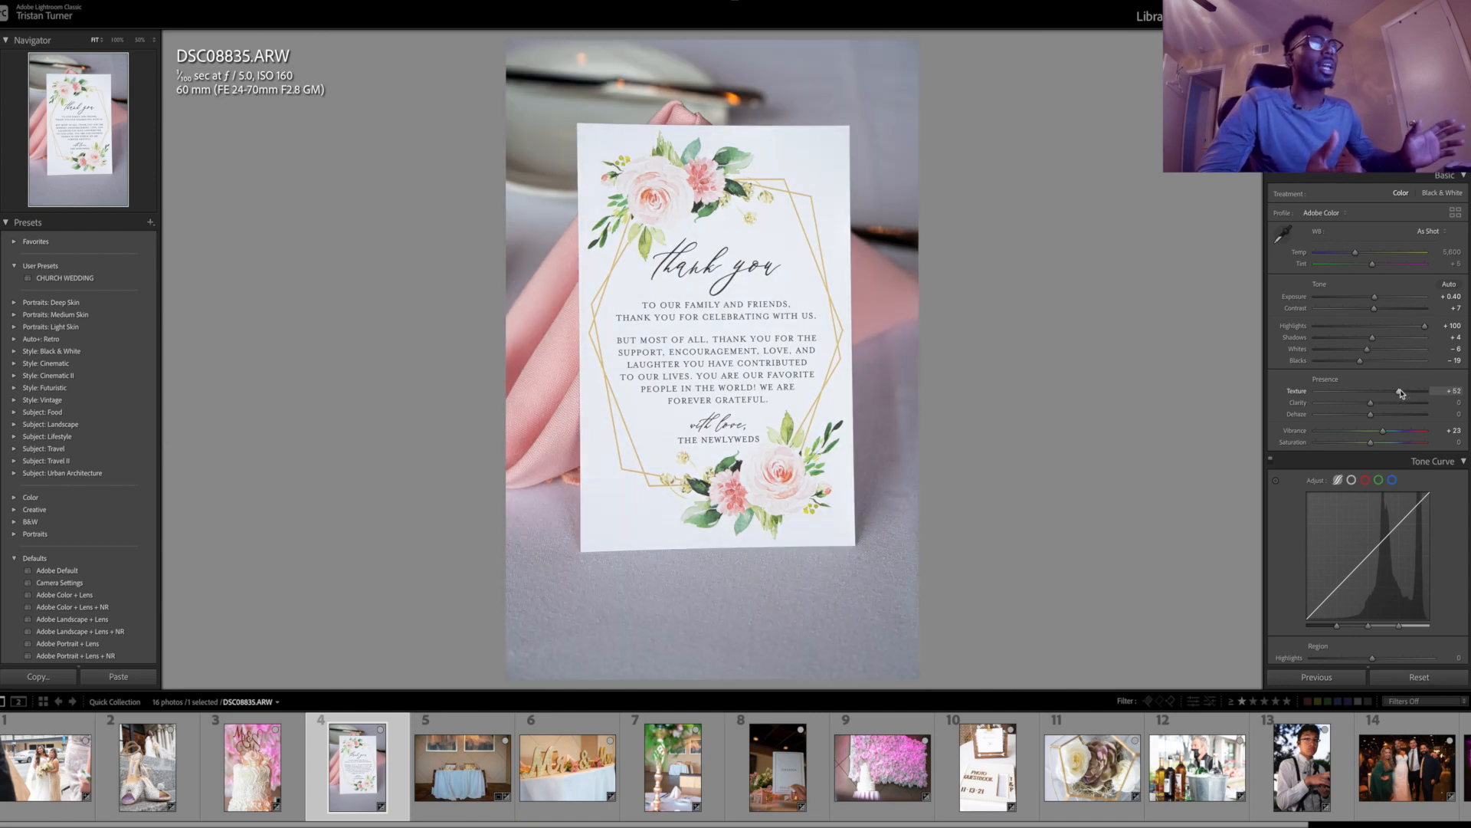
# Step: Try to copy the thank-you card's develop settings onto the Mr & Mrs table photo DSC08836.ARW
pyautogui.press('super+shift+c')
pyautogui.press('Return')
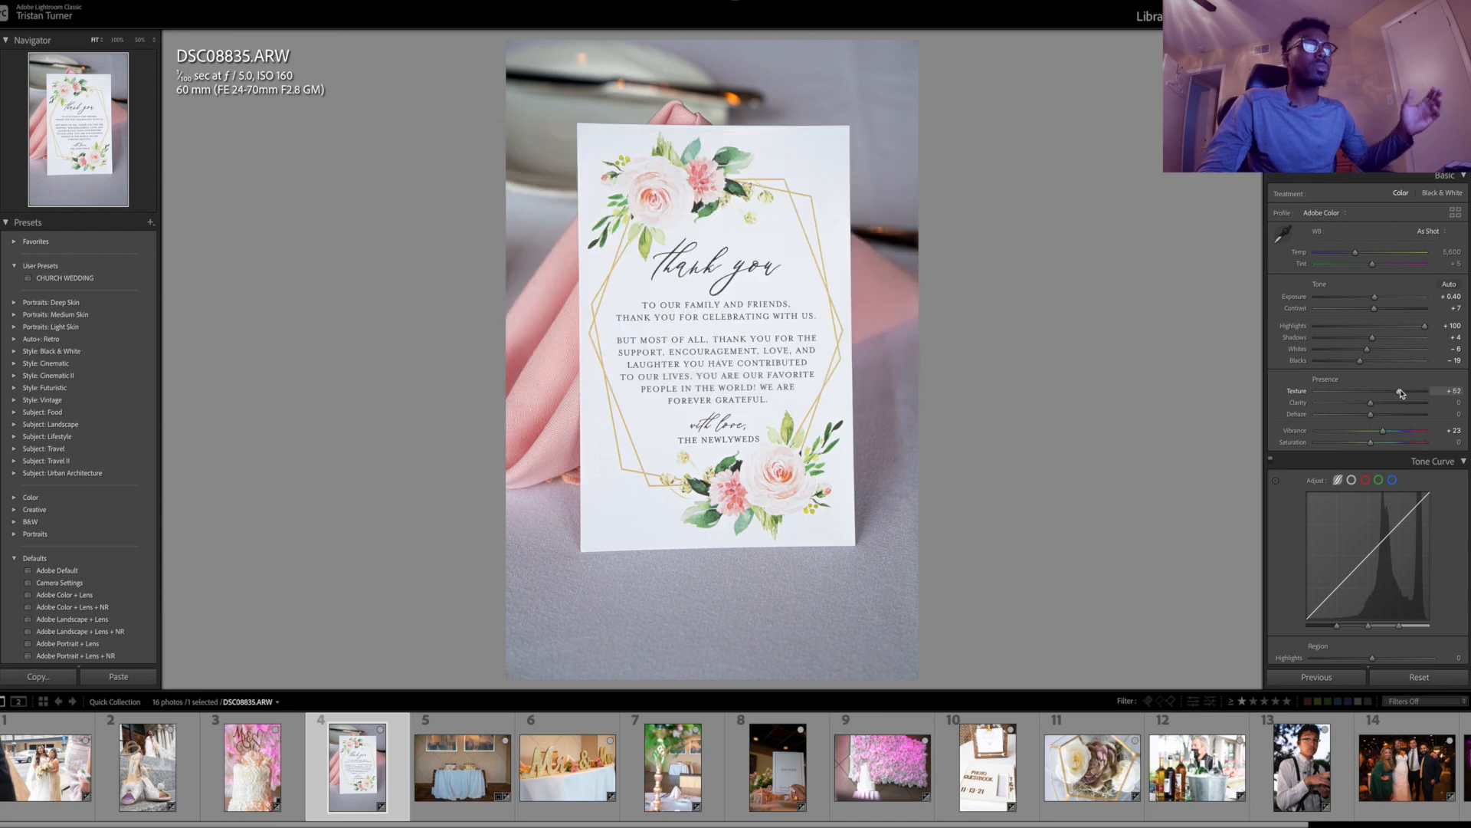
pyautogui.press('Right')
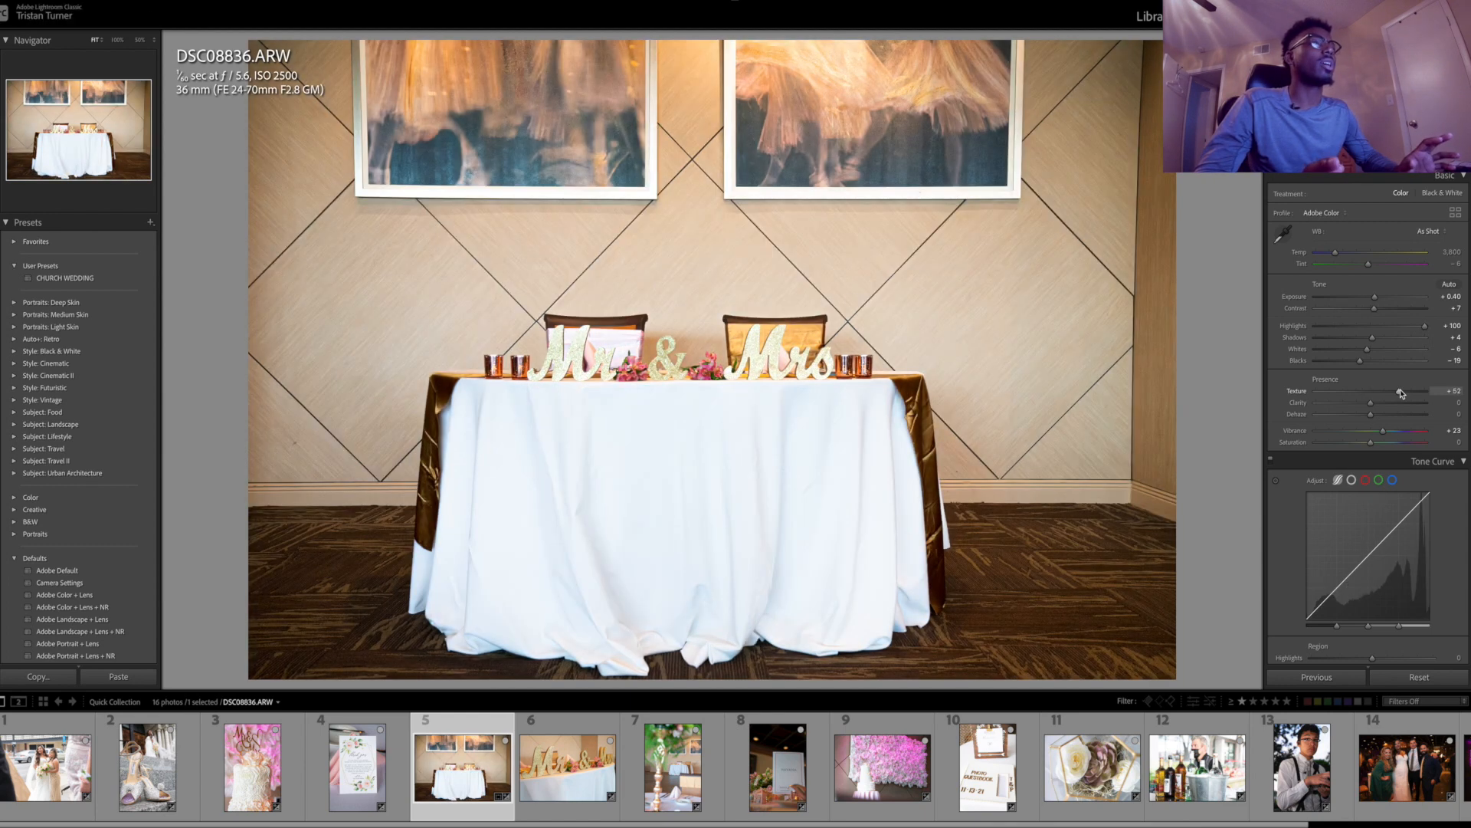
pyautogui.hotkey('ctrl', 'z')
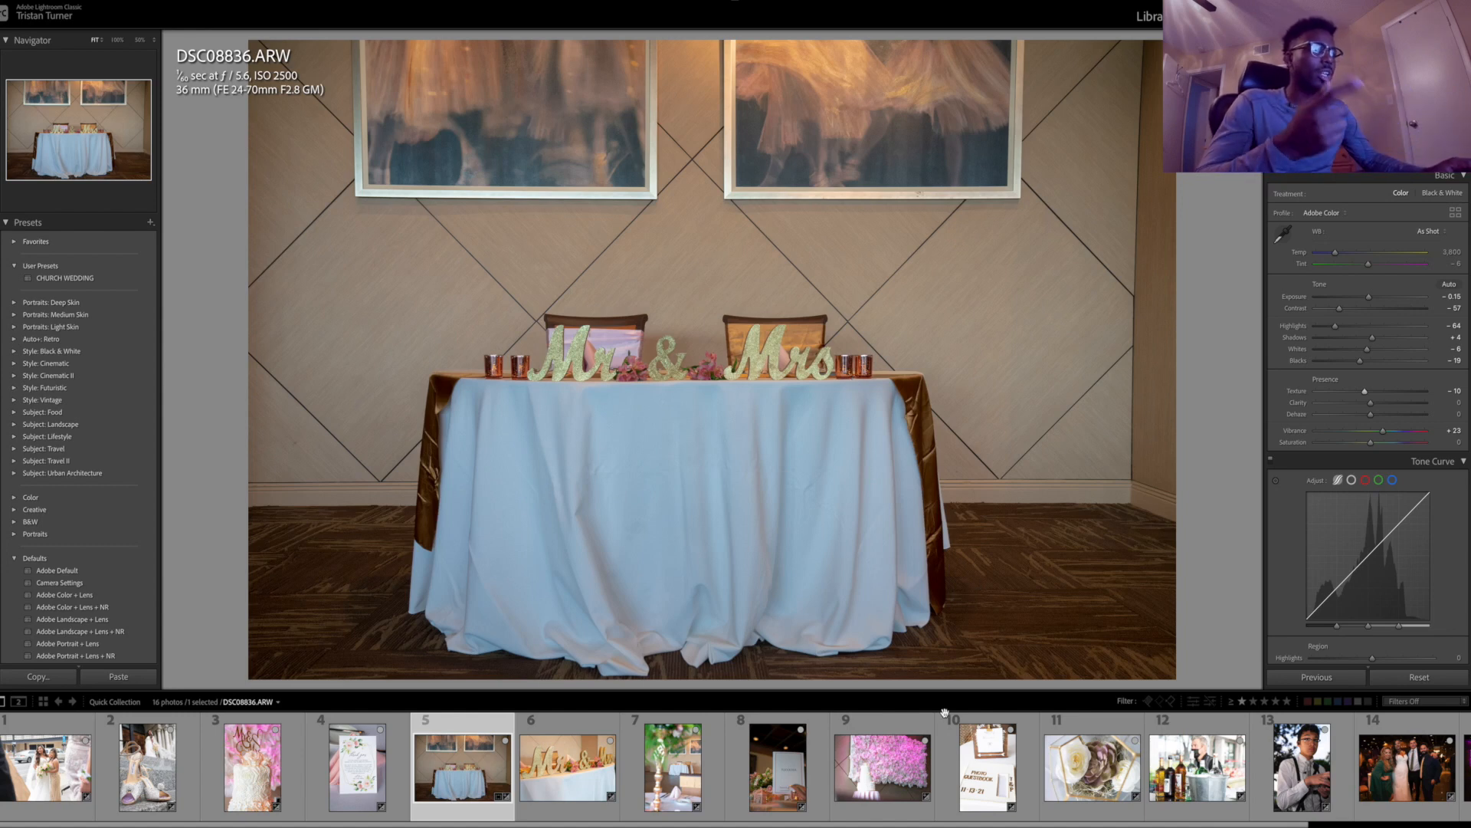
# Step: Set the photo guestbook image DSC08865.ARW's Exposure to -0.55, Highlights to -4, Shadows to -17 and Texture to +35
pyautogui.scroll(-1, 898, 802)
pyautogui.scroll(-2, 898, 802)
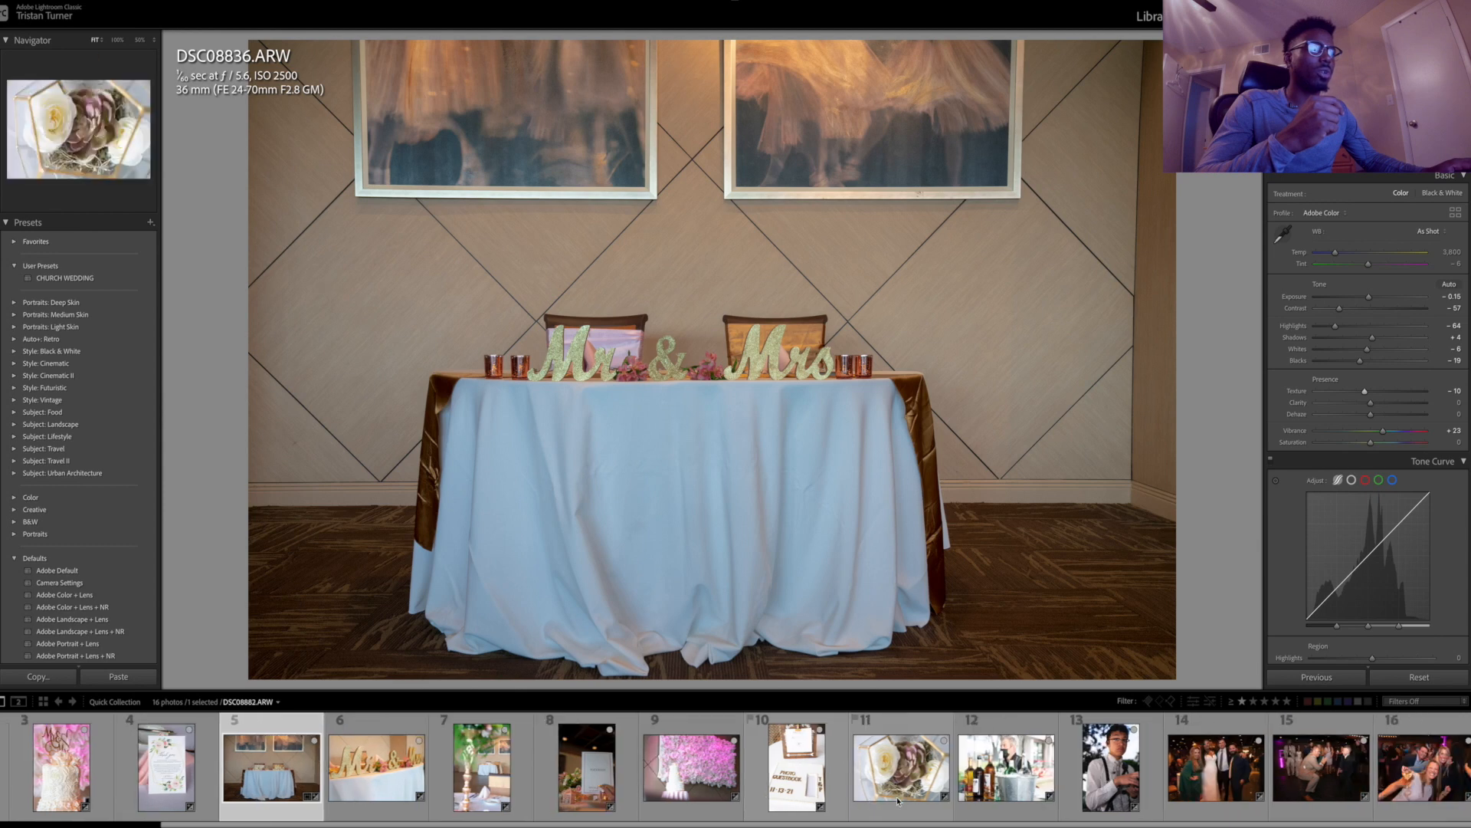
pyautogui.click(826, 766)
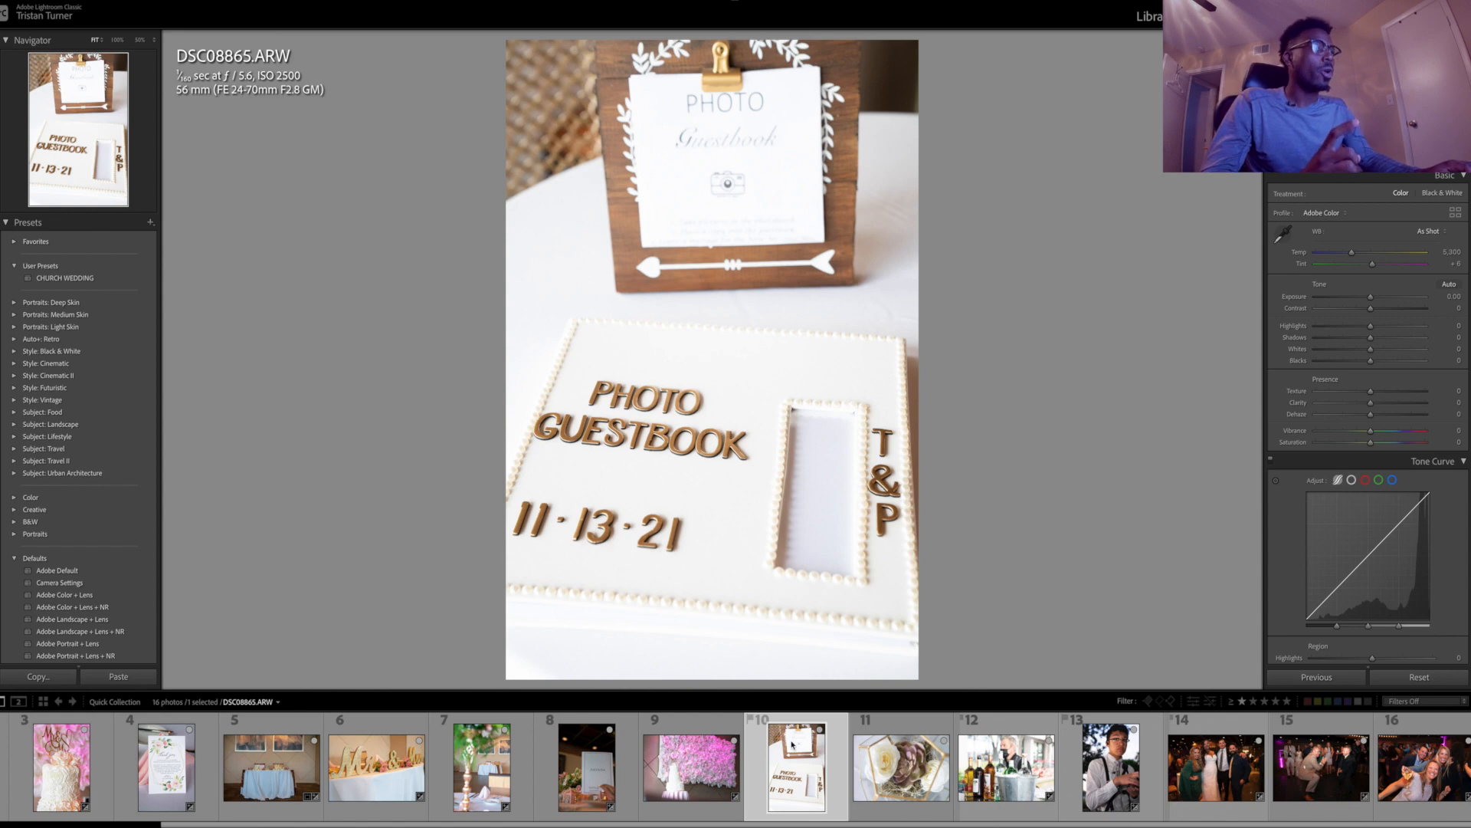
pyautogui.click(872, 769)
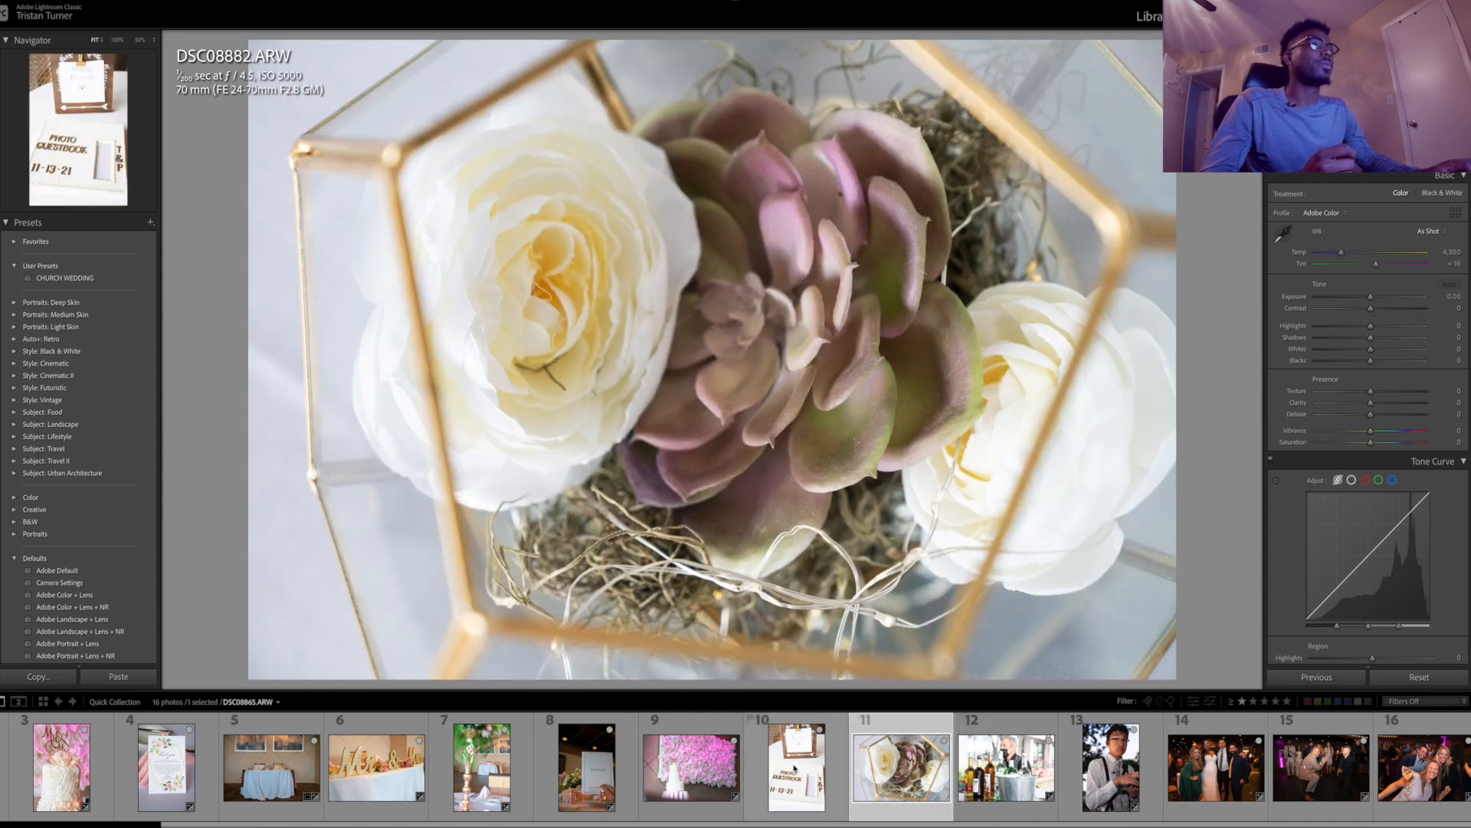
pyautogui.click(794, 768)
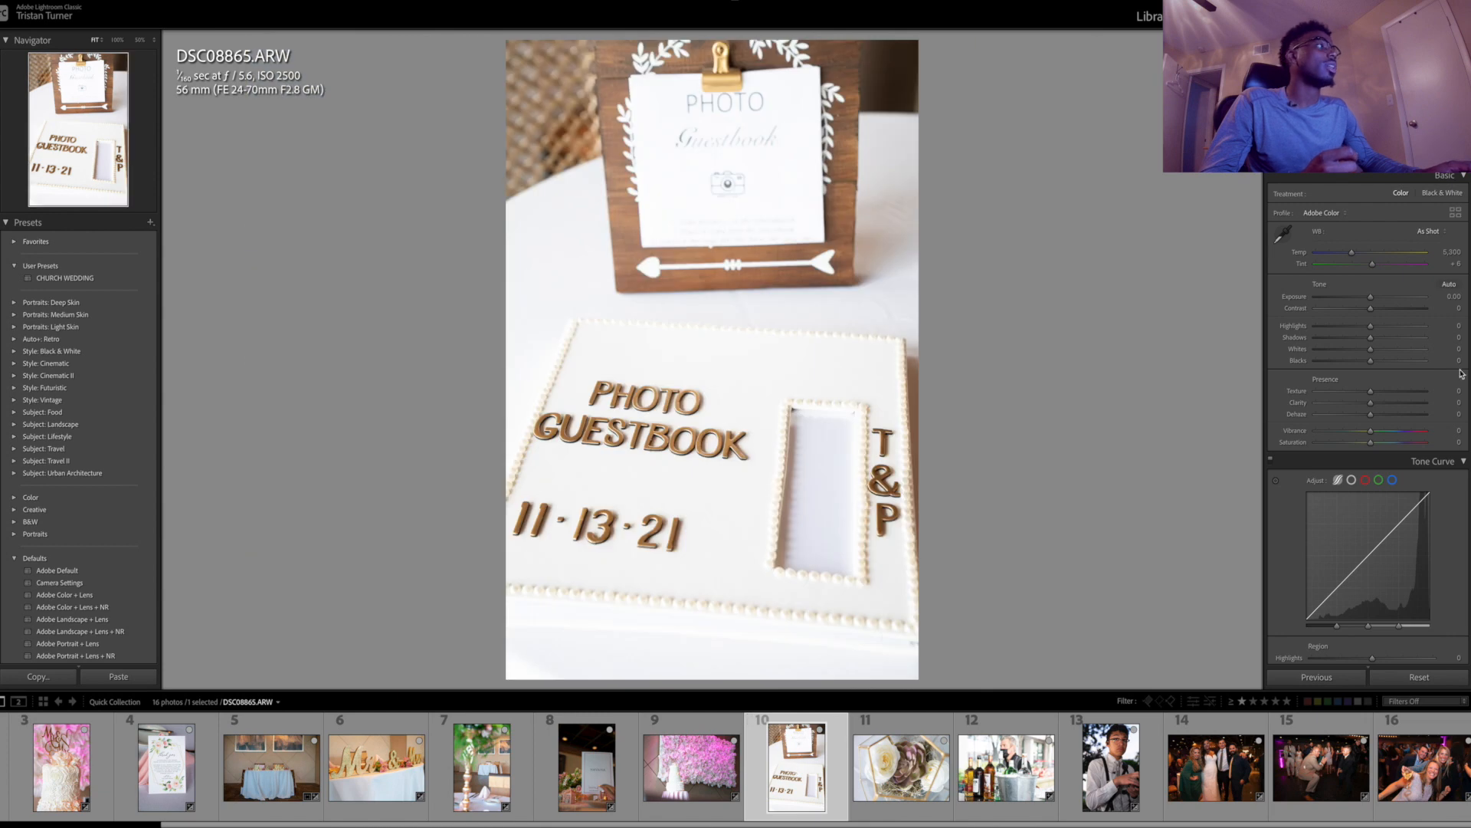
pyautogui.moveTo(1372, 297); pyautogui.dragTo(1368, 299)
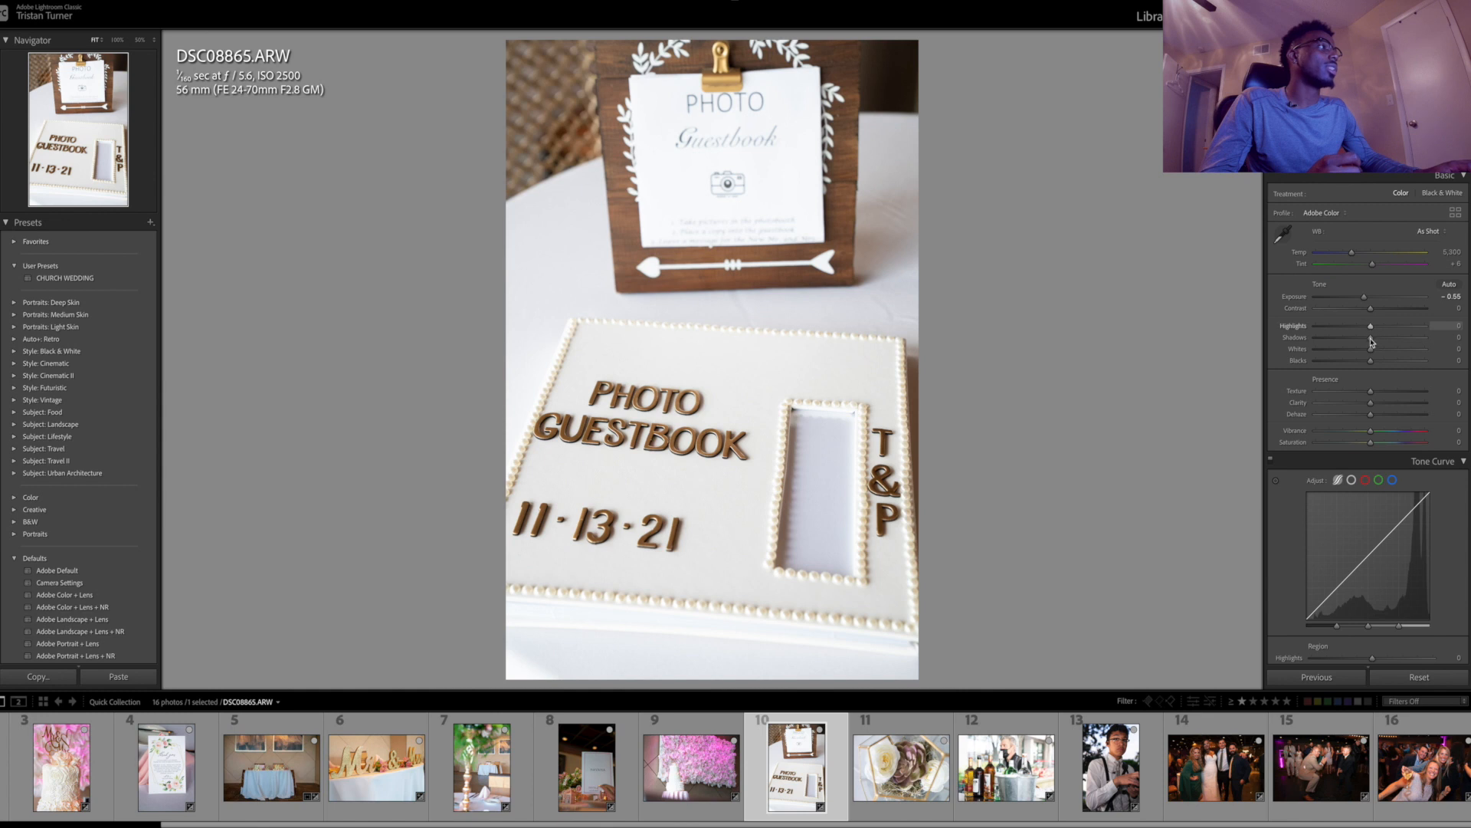
pyautogui.moveTo(1371, 327)
pyautogui.mouseDown()
pyautogui.moveTo(1402, 331)
pyautogui.moveTo(1361, 340)
pyautogui.mouseUp()
pyautogui.moveTo(1371, 391)
pyautogui.mouseDown()
pyautogui.moveTo(1411, 392)
pyautogui.moveTo(1391, 394)
pyautogui.mouseUp()
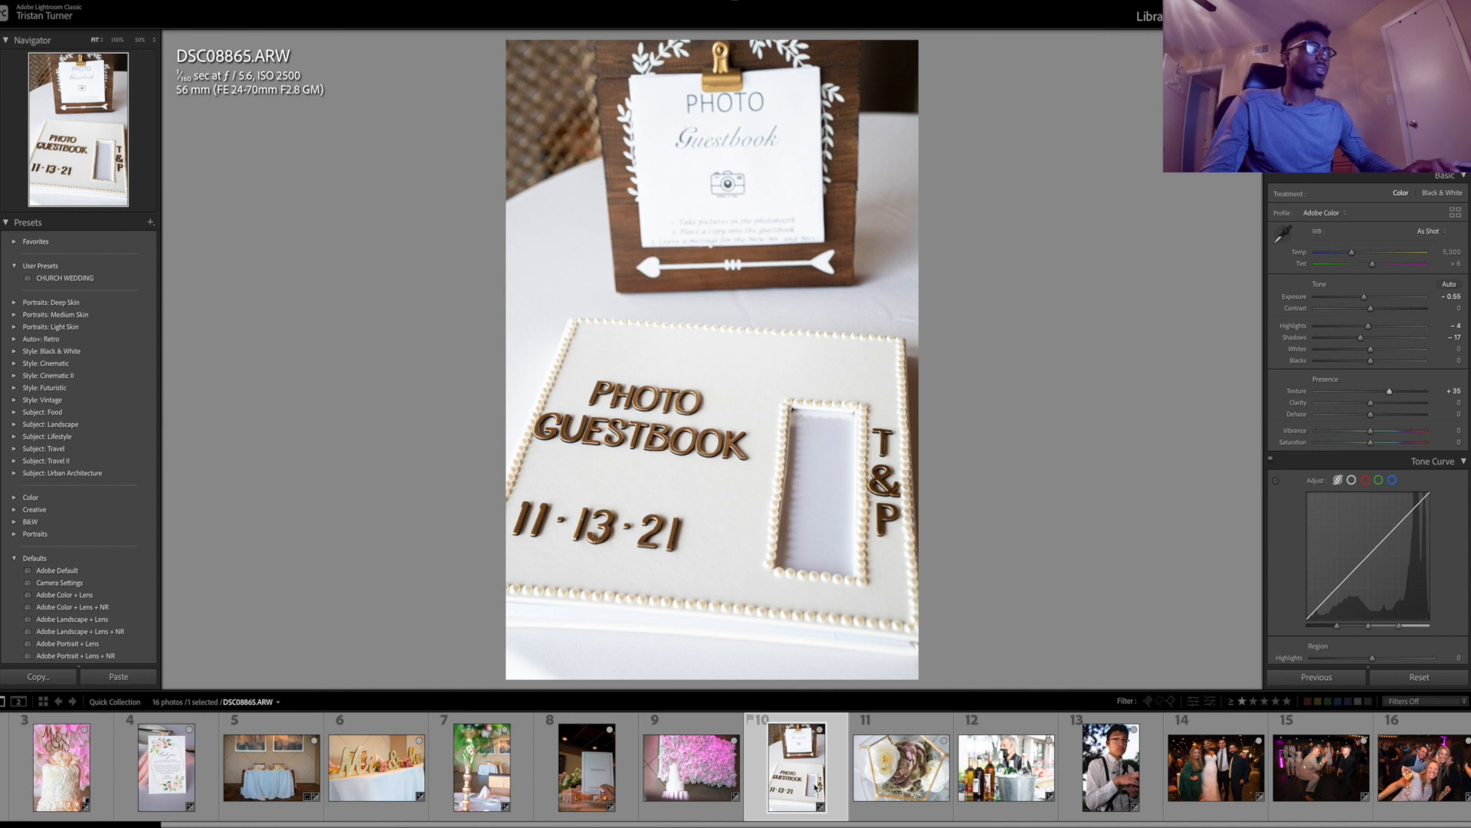
# Step: Copy the guestbook photo's develop settings and paste them onto the rose and succulent photo DSC08882.ARW
pyautogui.press('super+shift+c')
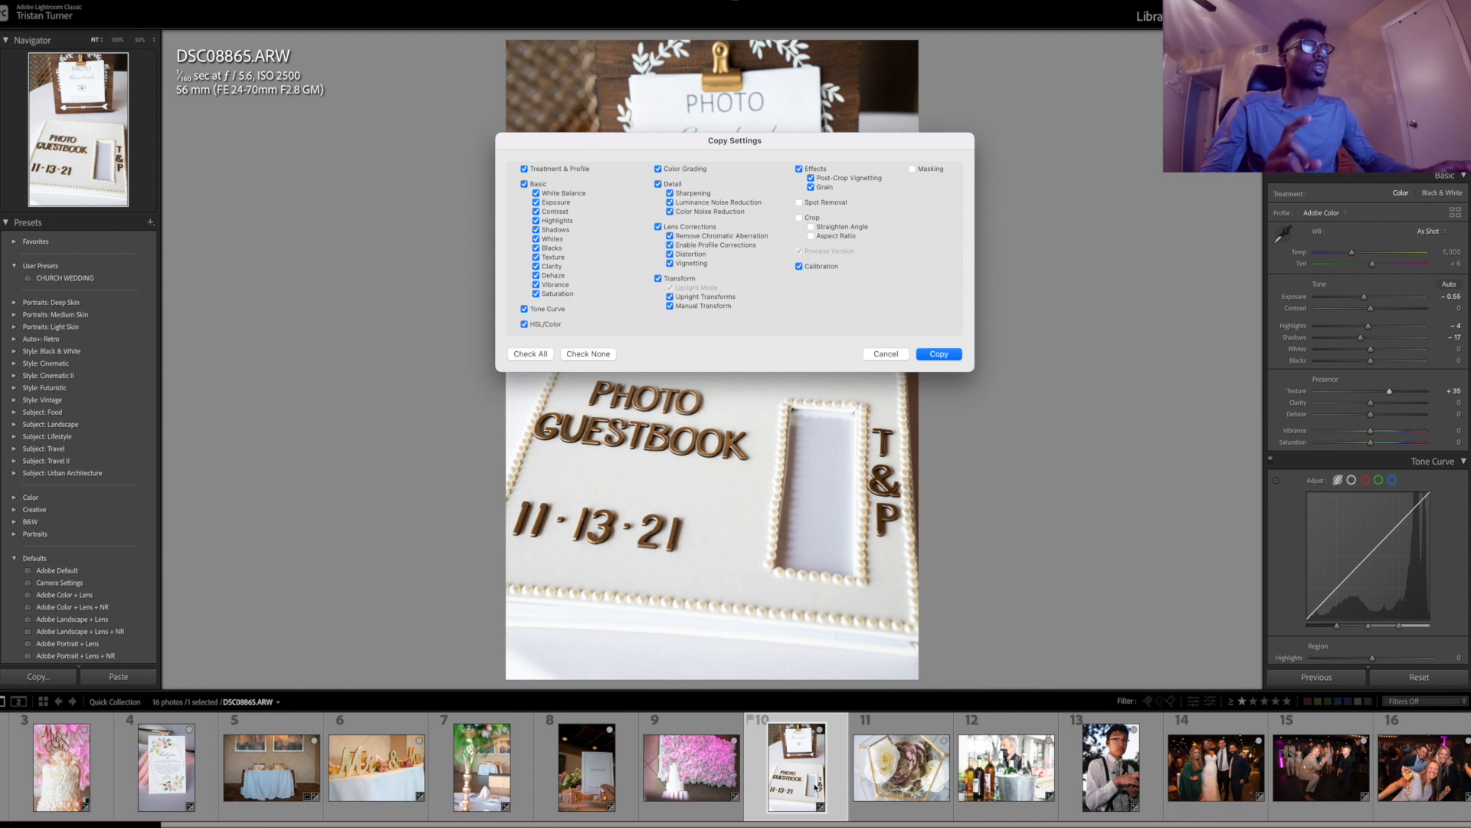
pyautogui.click(889, 353)
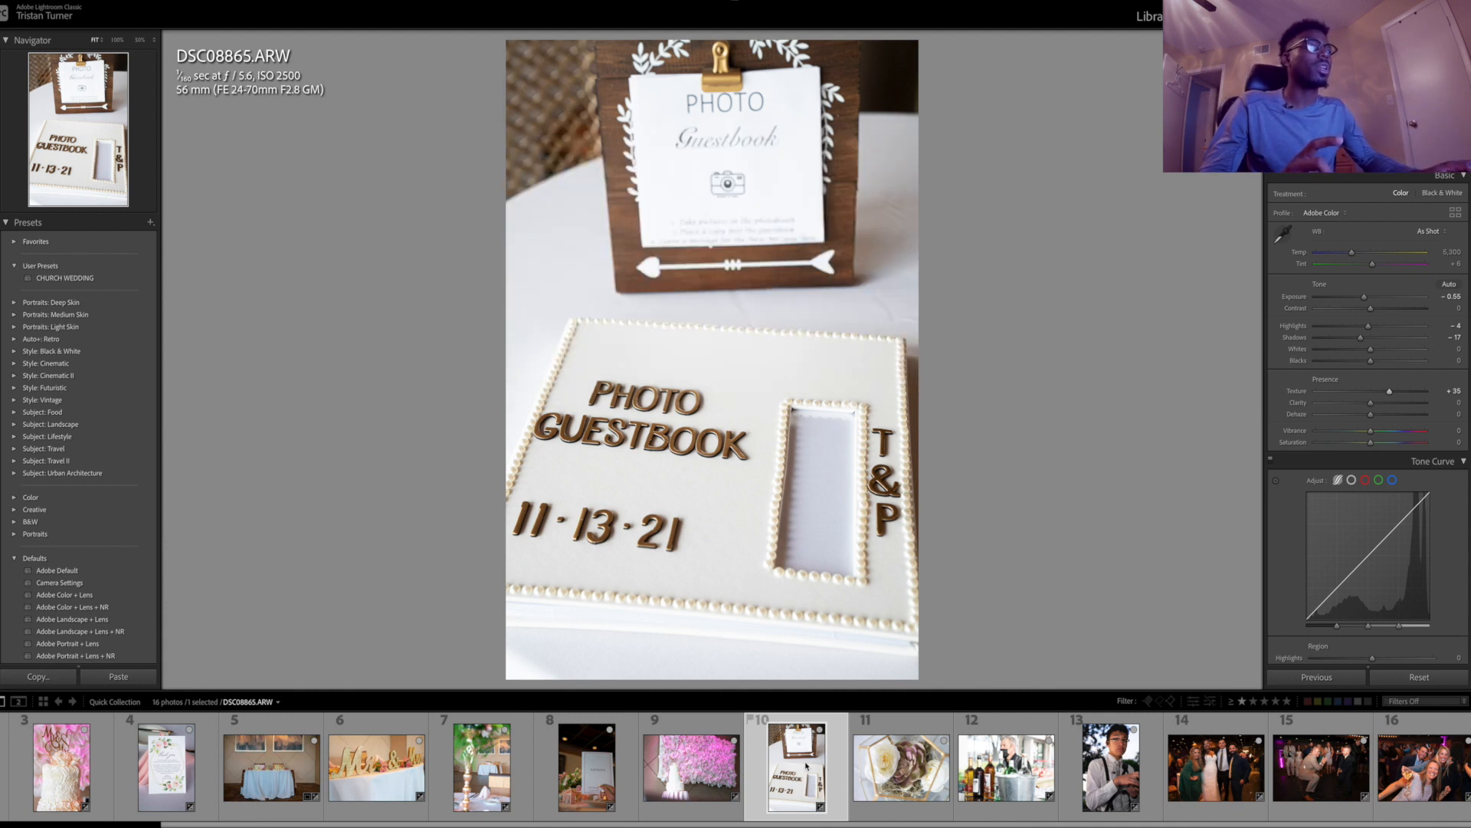
pyautogui.rightClick(806, 765)
pyautogui.moveTo(877, 684)
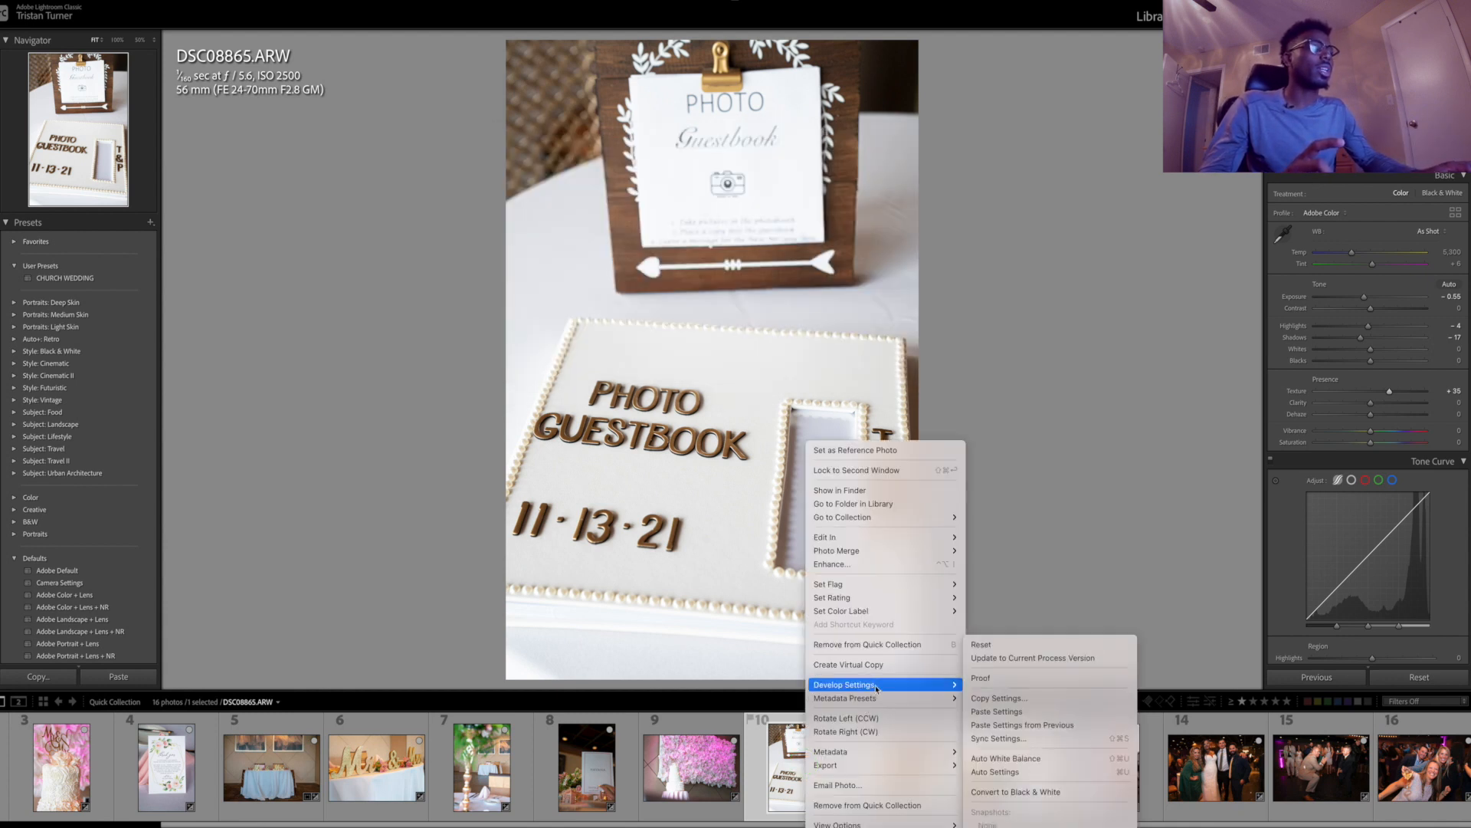
pyautogui.click(984, 699)
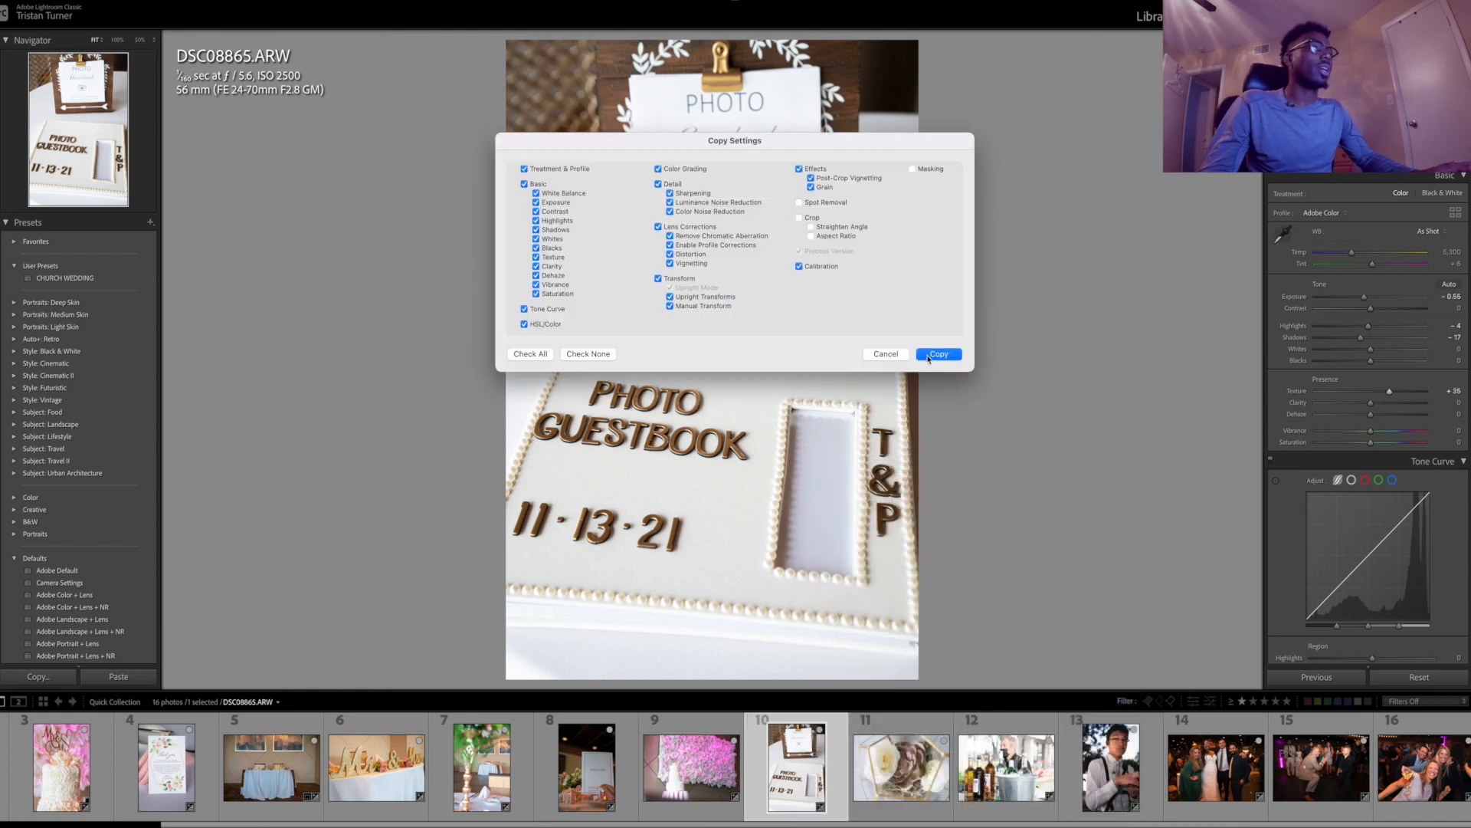
pyautogui.click(930, 357)
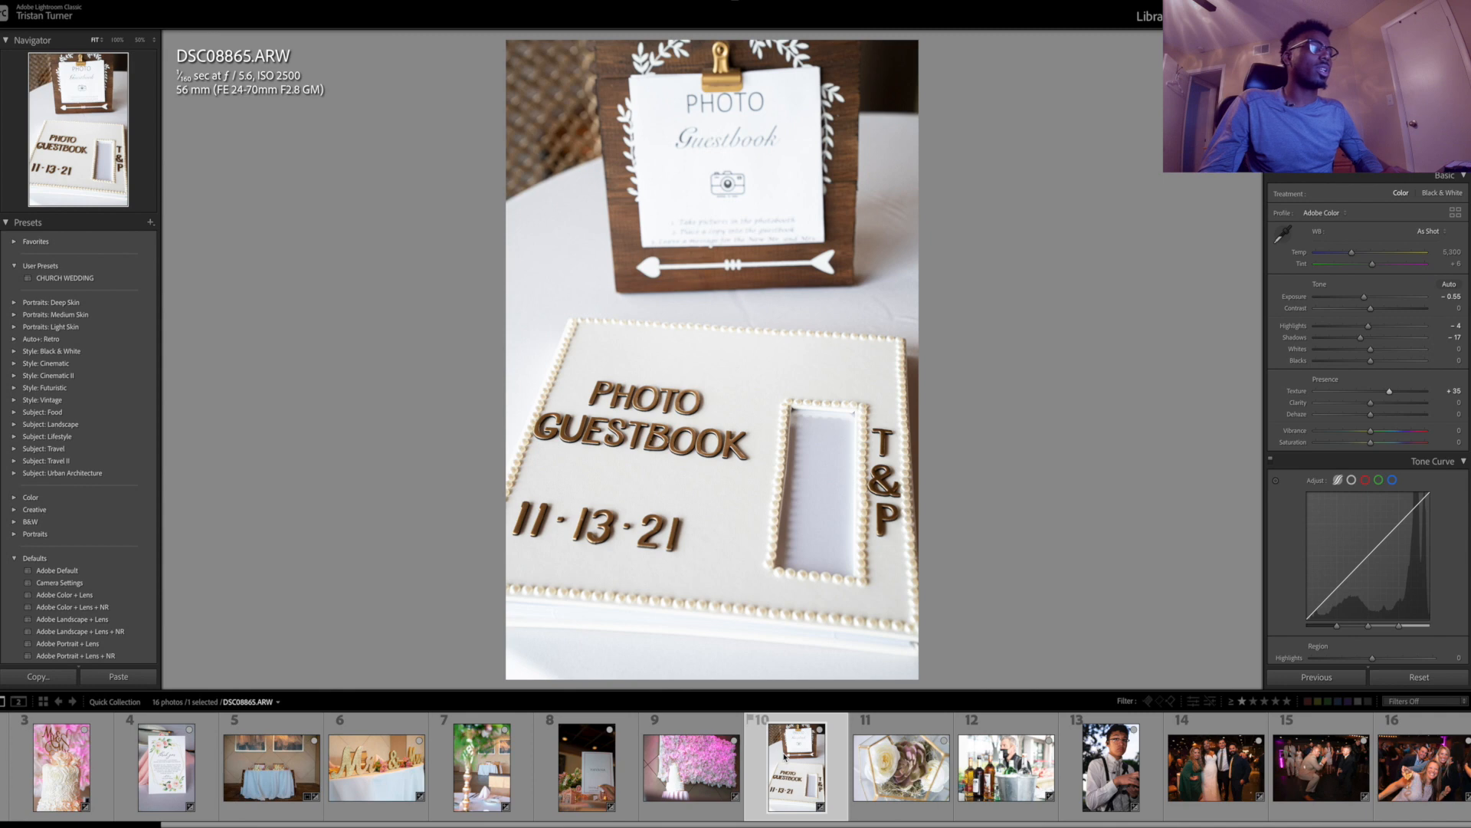
pyautogui.press('Right')
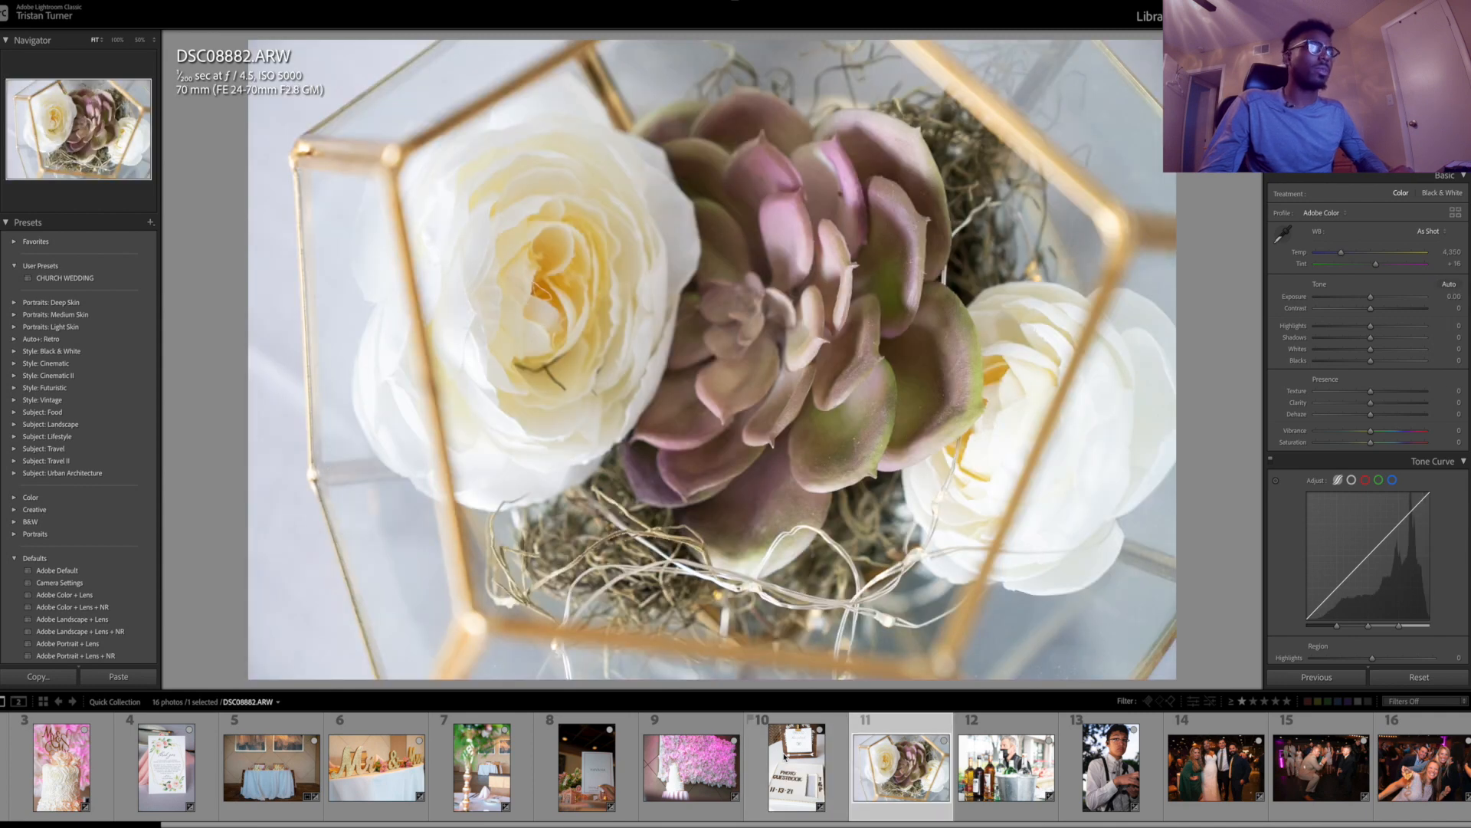
pyautogui.hotkey('ctrl', 'shift', 'v')
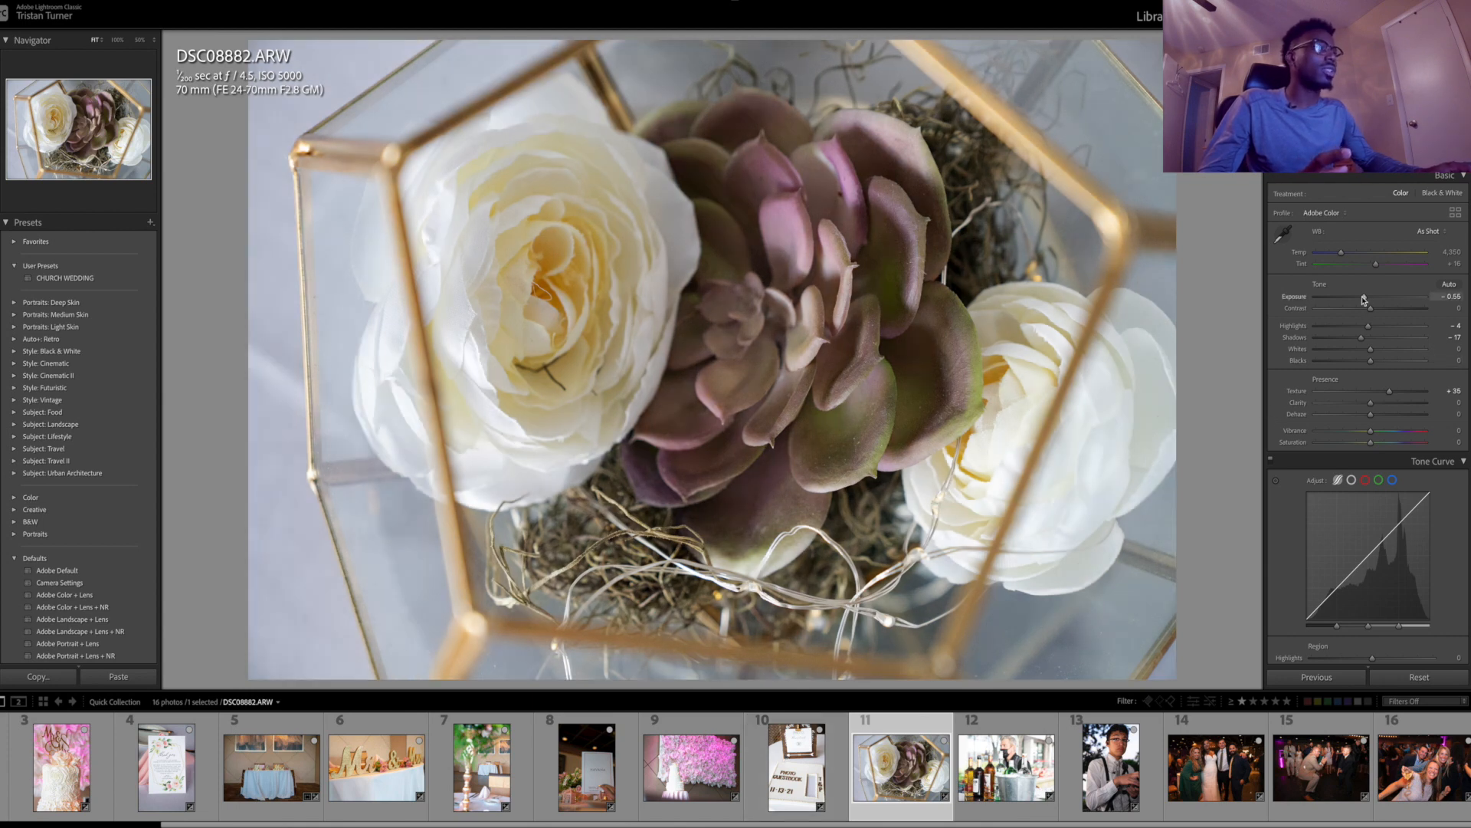
# Step: Raise the rose and succulent photo DSC08882.ARW's Exposure to -0.15
pyautogui.moveTo(1364, 299); pyautogui.dragTo(1369, 300)
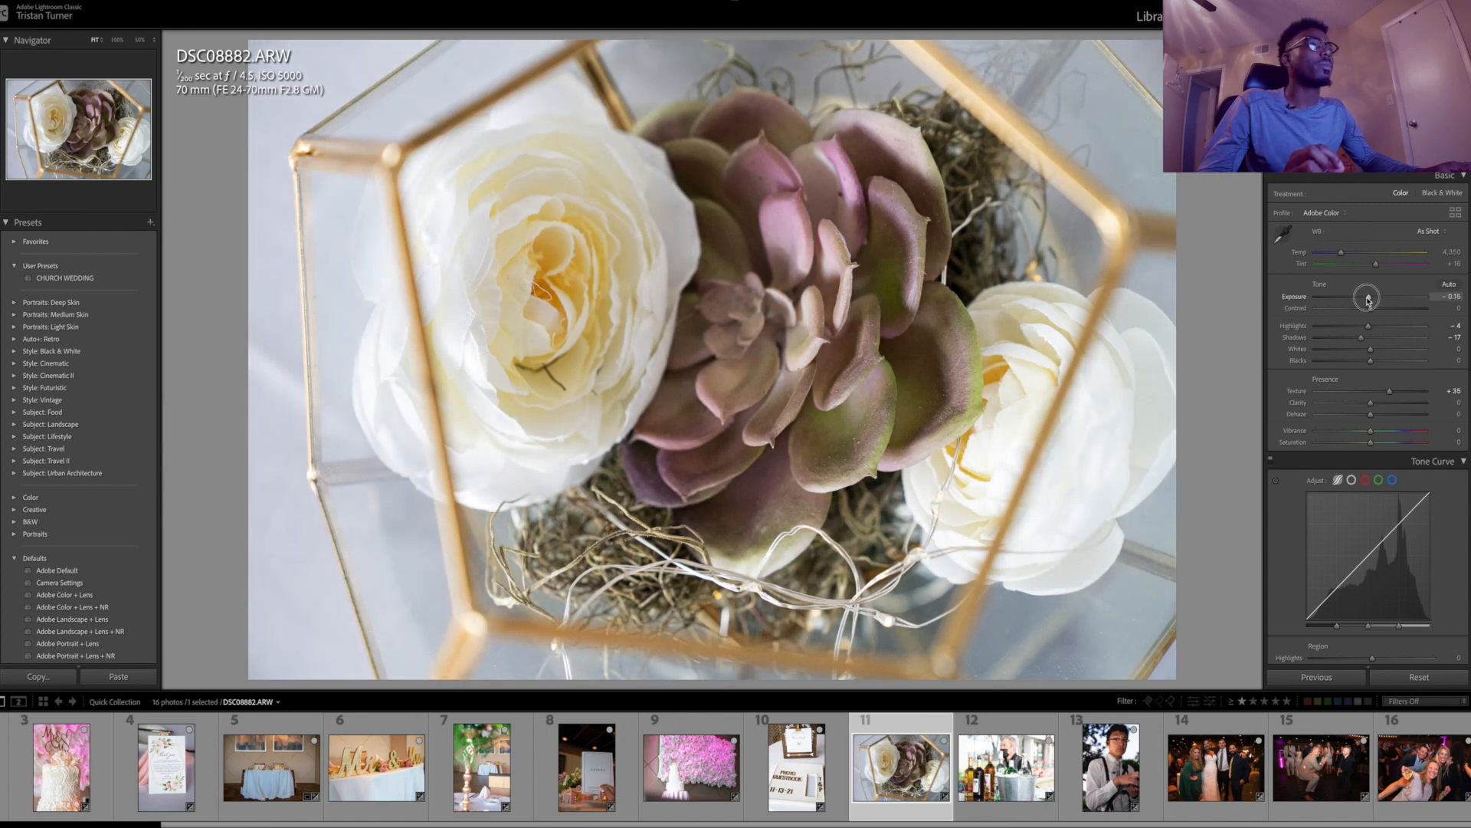
pyautogui.moveTo(1370, 299); pyautogui.dragTo(1370, 299)
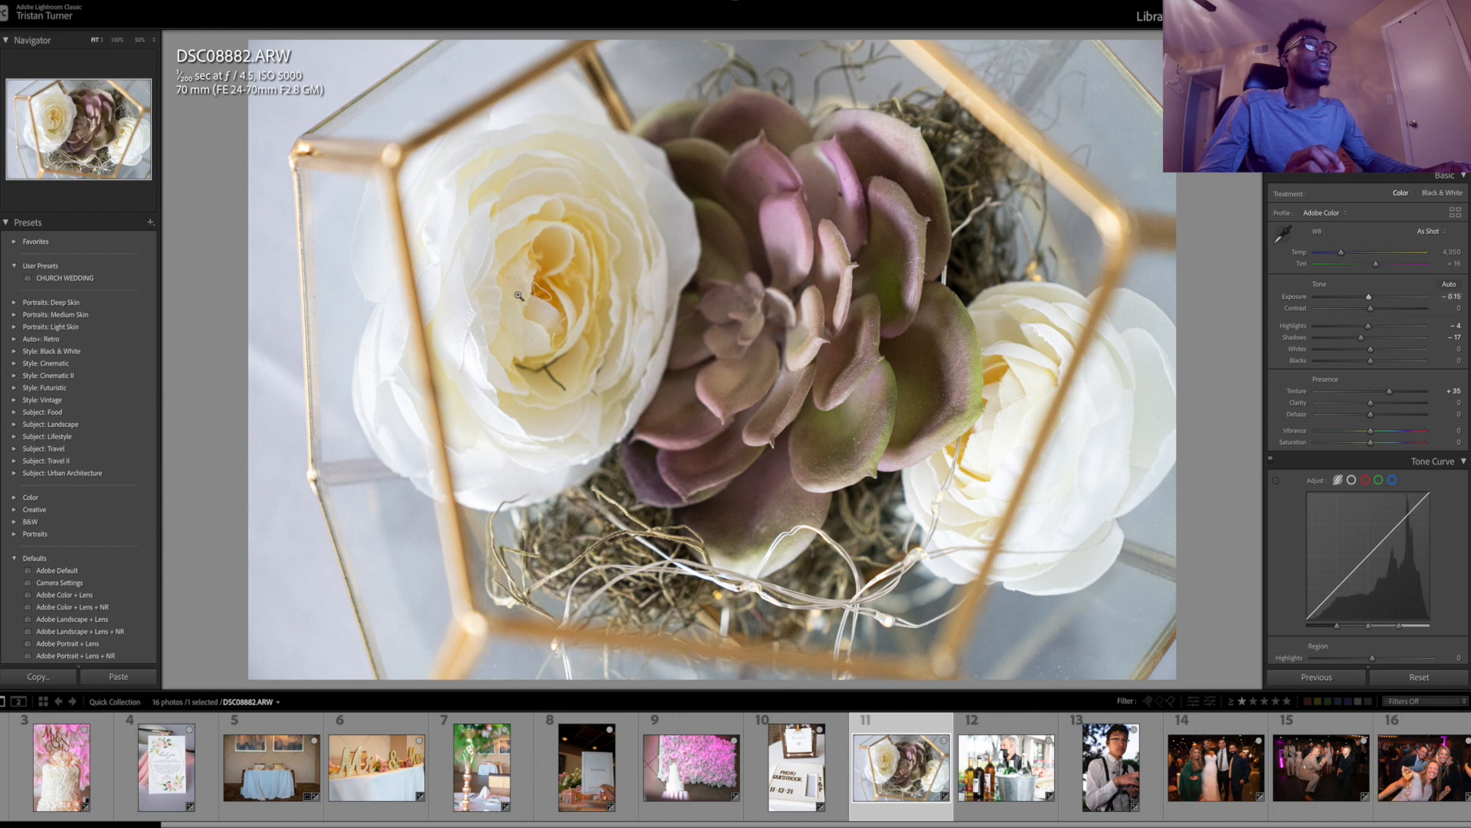
# Step: Try to heal a spot in the centre of the large white rose with the Spot Removal tool
pyautogui.click(533, 291)
pyautogui.press('q')
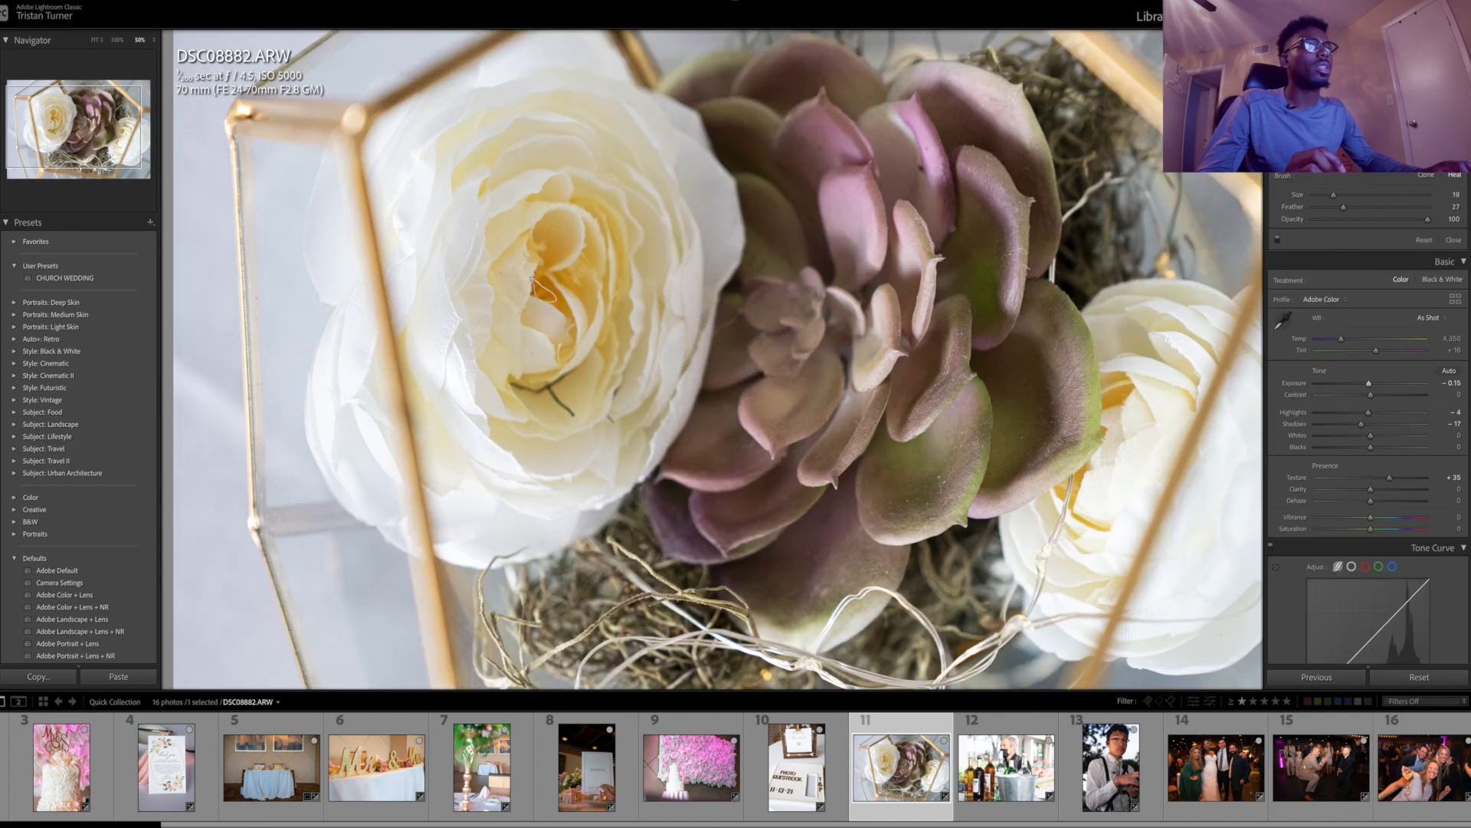
pyautogui.moveTo(533, 282); pyautogui.dragTo(546, 299)
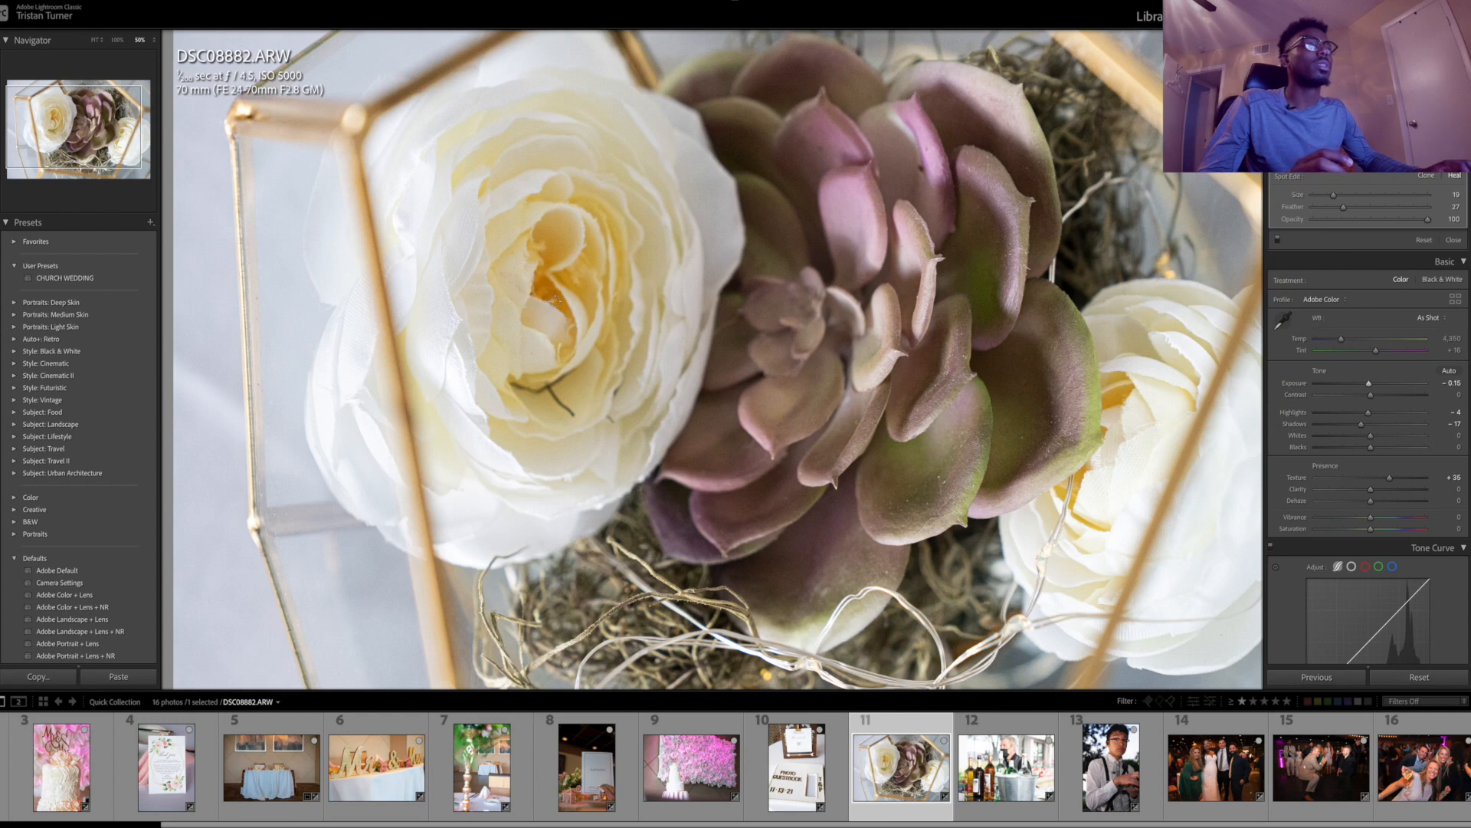
pyautogui.scroll(10, 547, 300)
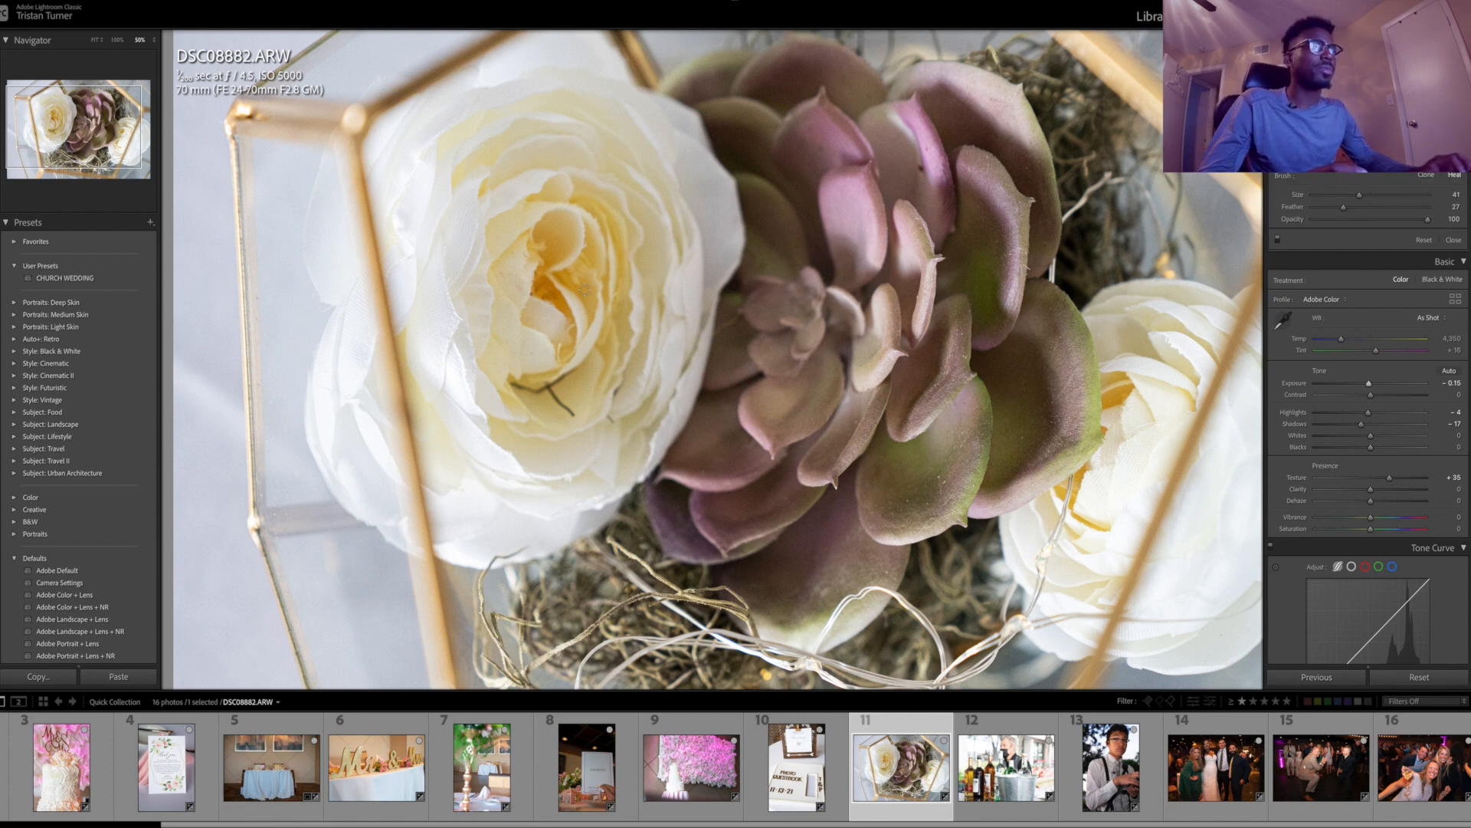
pyautogui.press('q')
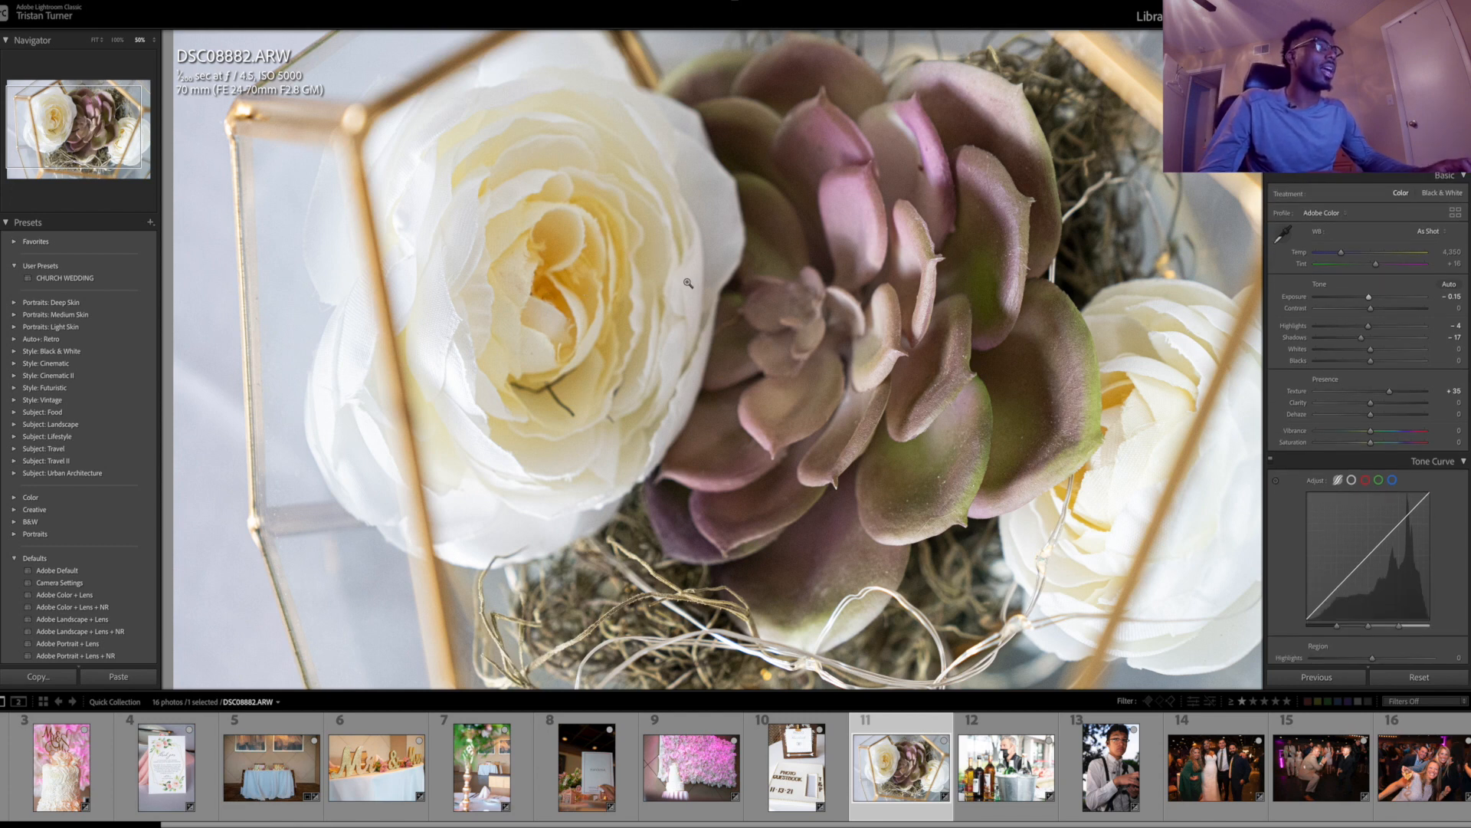
pyautogui.click(687, 282)
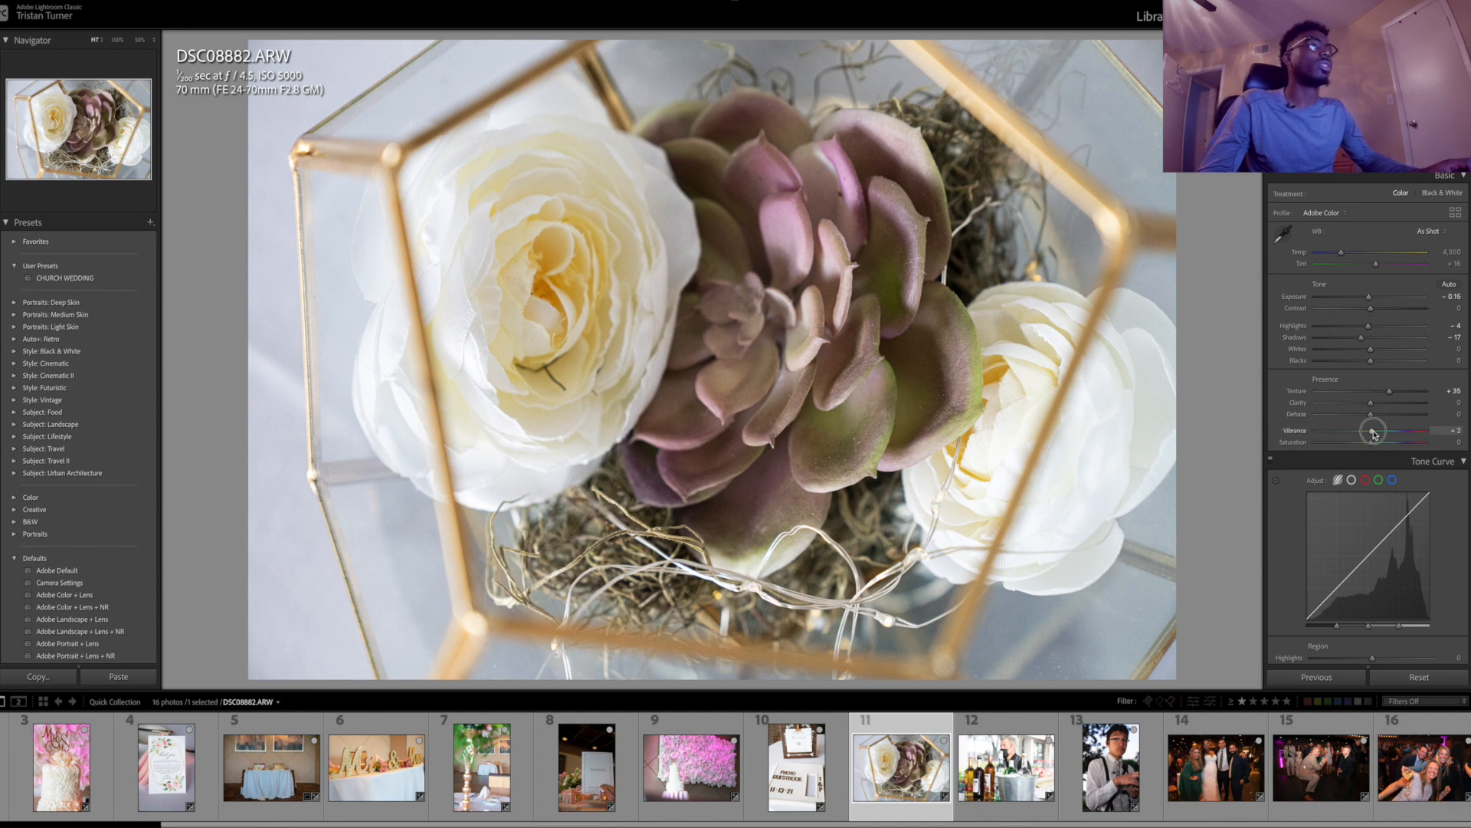
# Step: Set the rose photo's Vibrance to +20 and copy its develop settings onto the bar bottles photo DSC08884.ARW
pyautogui.moveTo(1370, 430); pyautogui.dragTo(1383, 434)
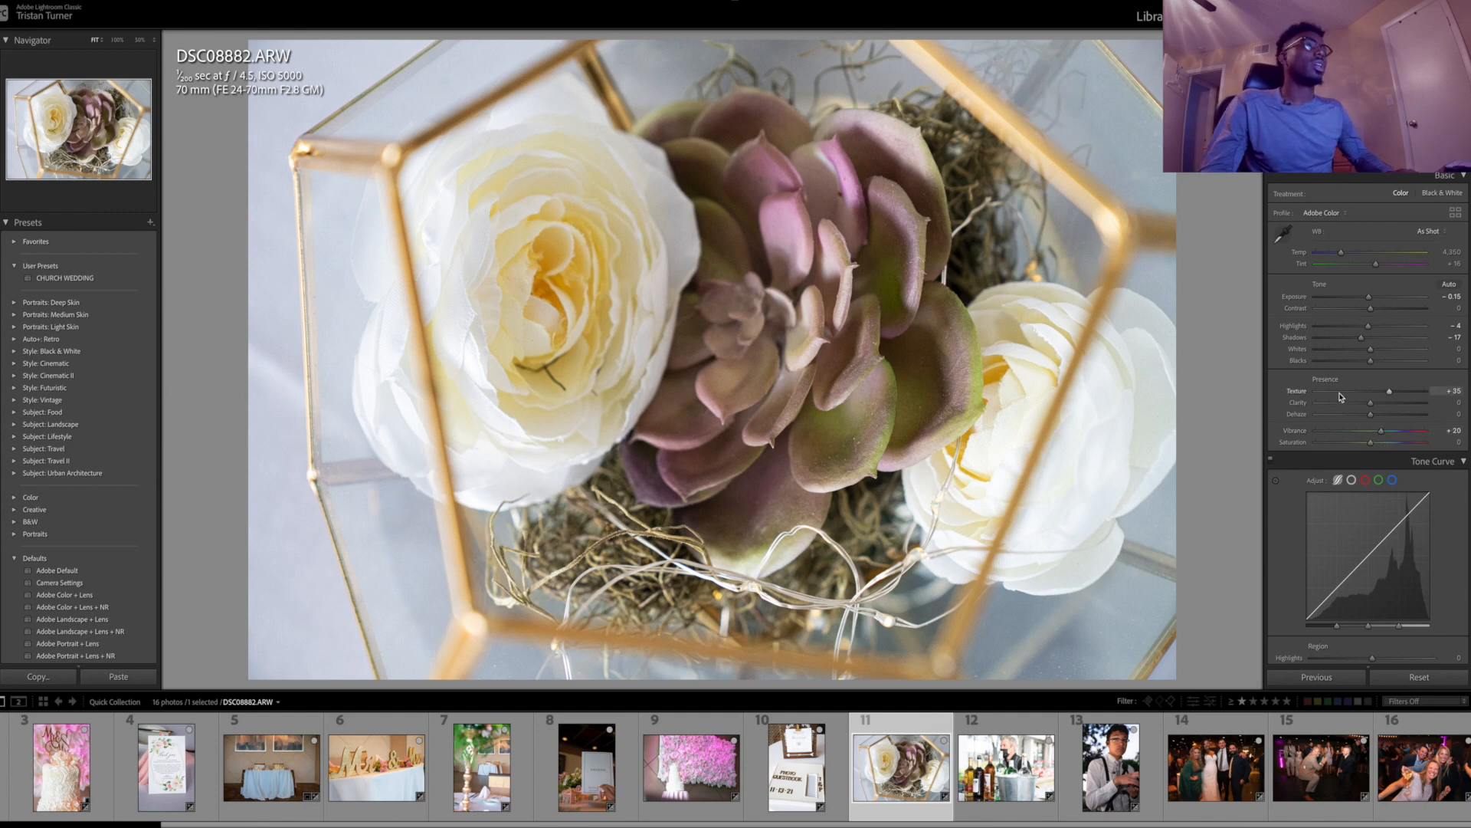
pyautogui.press('super+shift+c')
pyautogui.press('Right')
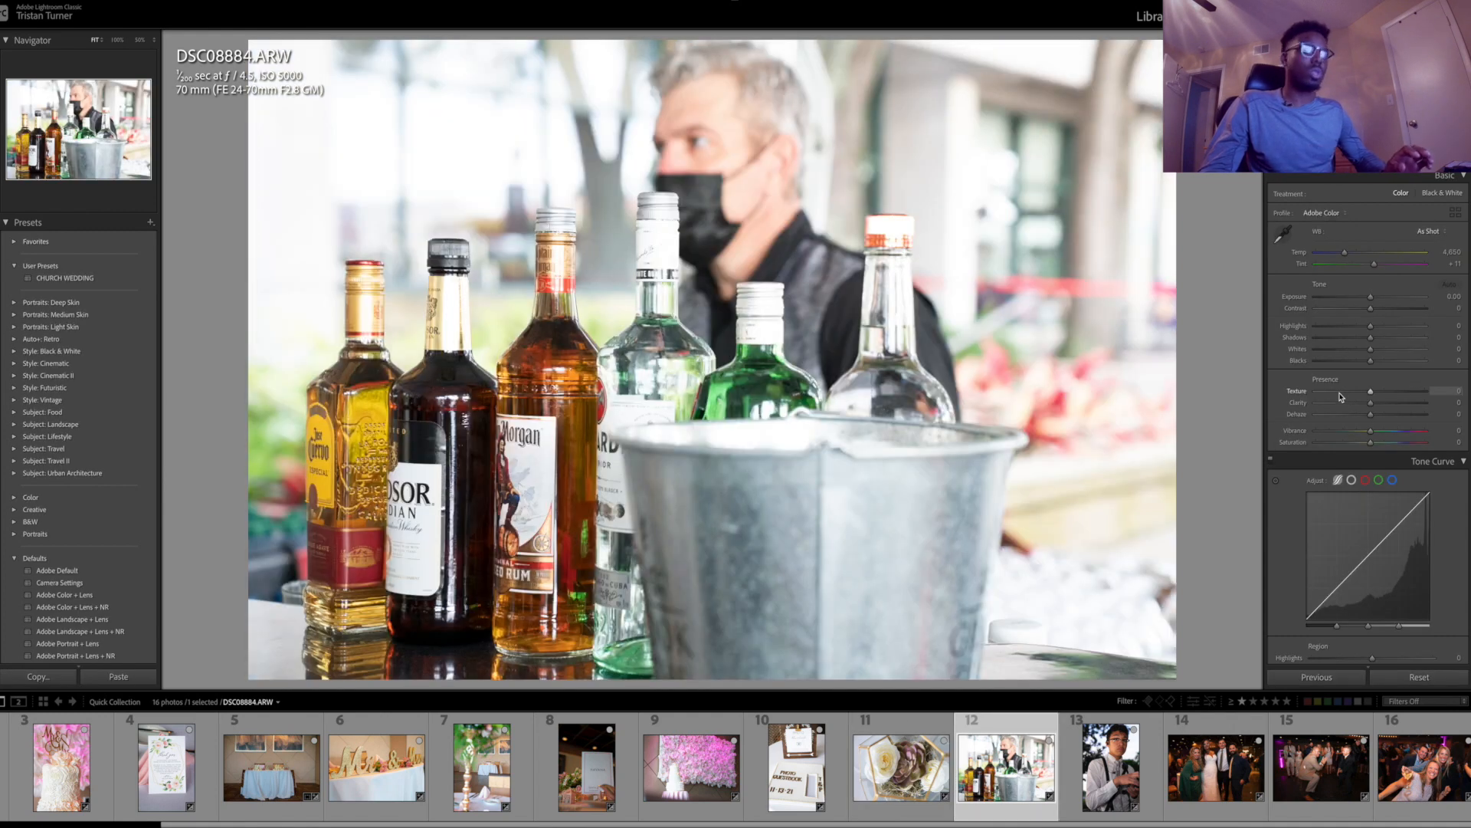
pyautogui.hotkey('ctrl', 'shift', 'v')
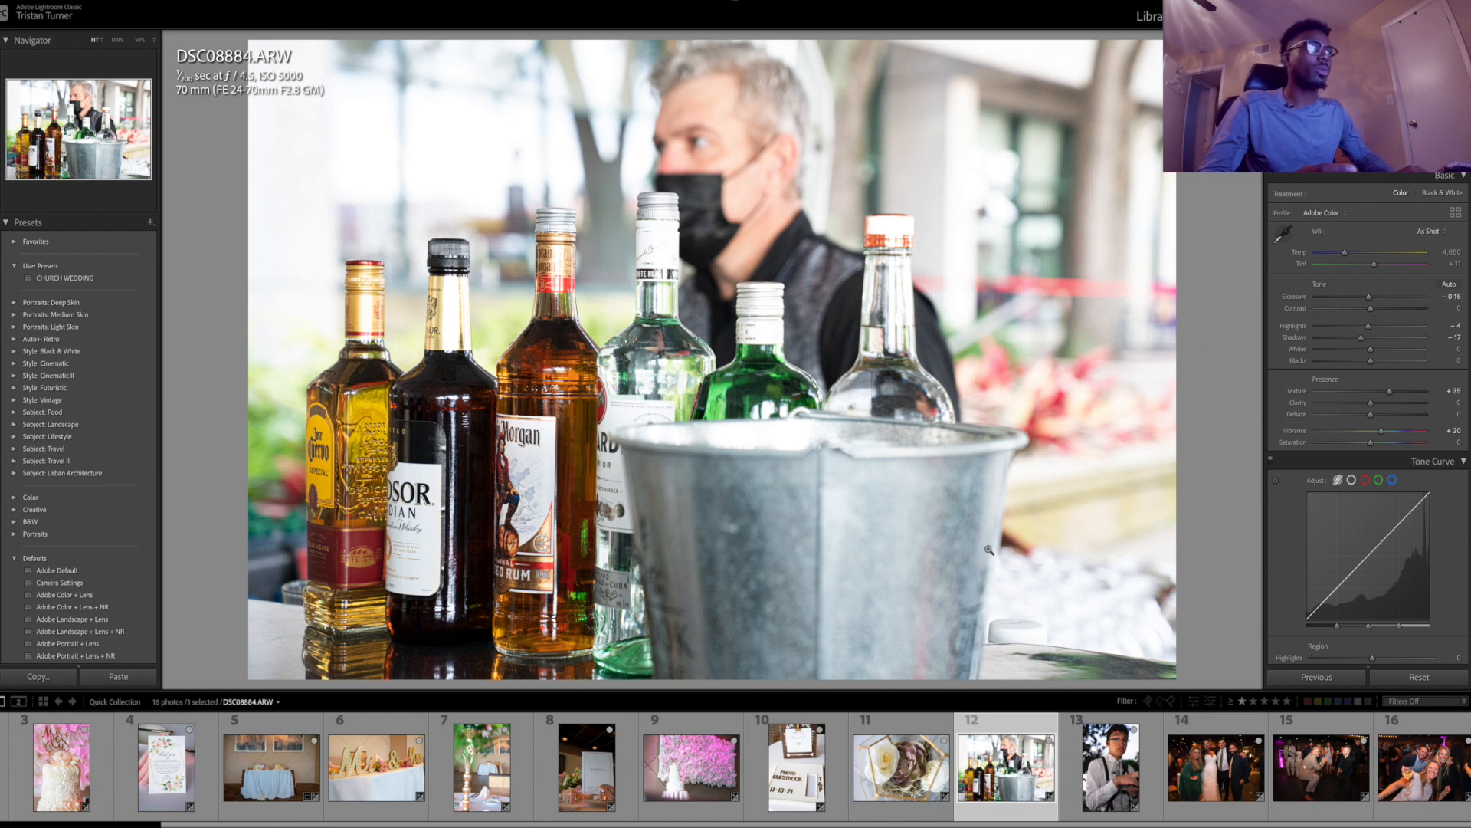
pyautogui.press('\\')
pyautogui.press('\\')
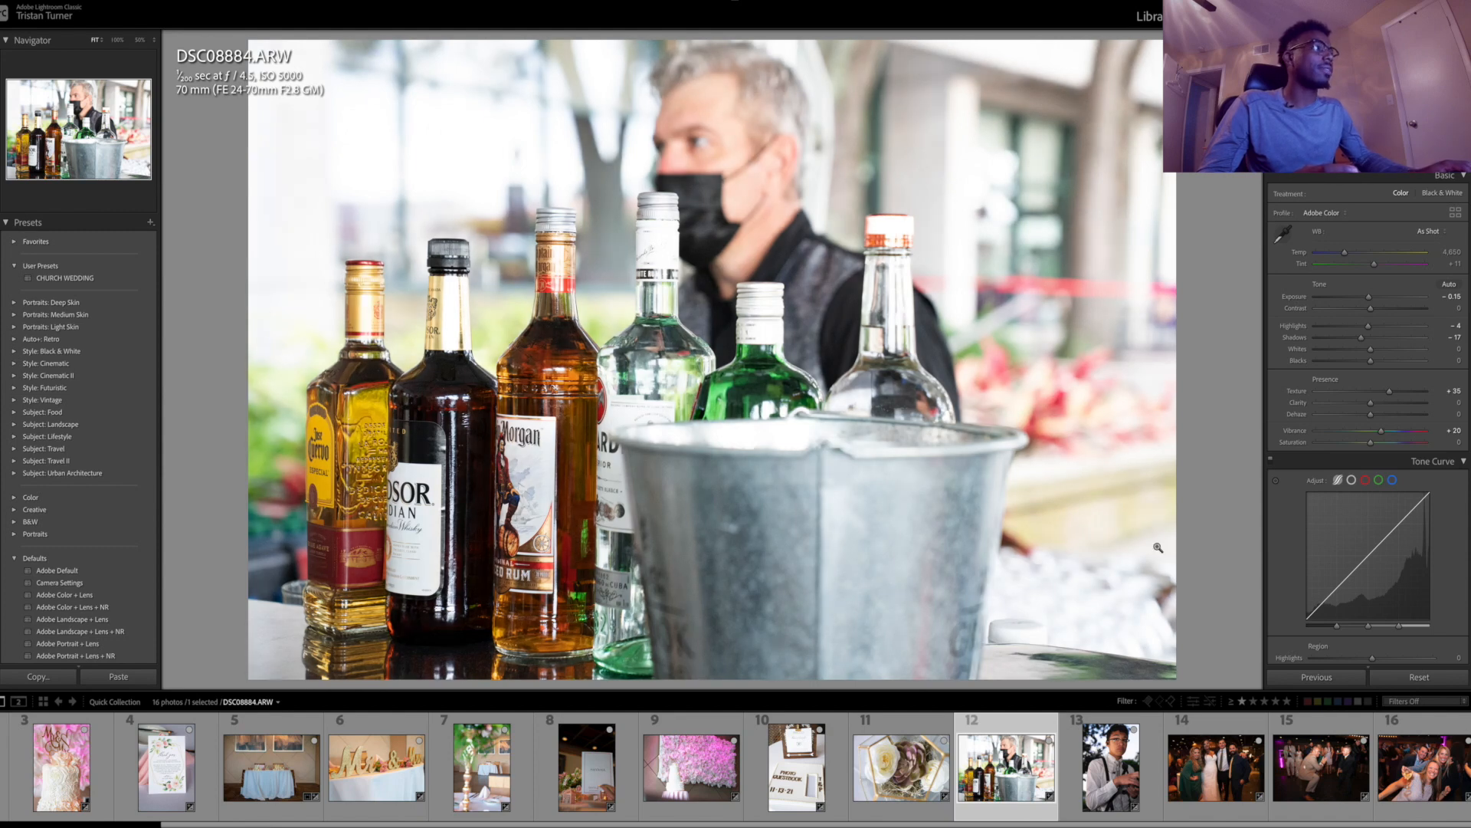
# Step: Set the bar bottles photo's Highlights to -100, Exposure to -0.05, Texture to +54, Clarity to -10 and Shadows to -39
pyautogui.moveTo(1369, 328); pyautogui.dragTo(1292, 334)
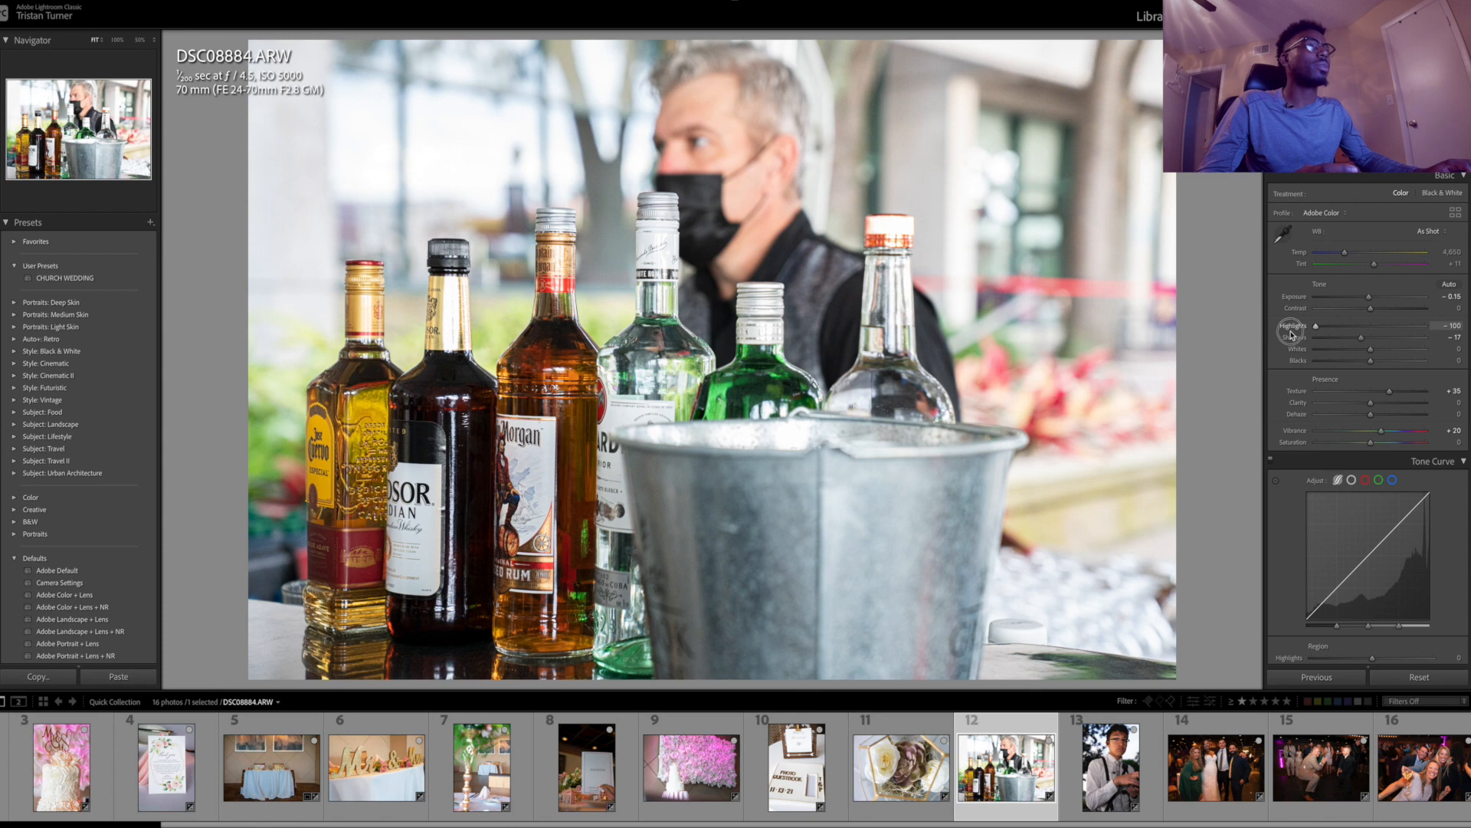
pyautogui.moveTo(1369, 297); pyautogui.dragTo(1371, 299)
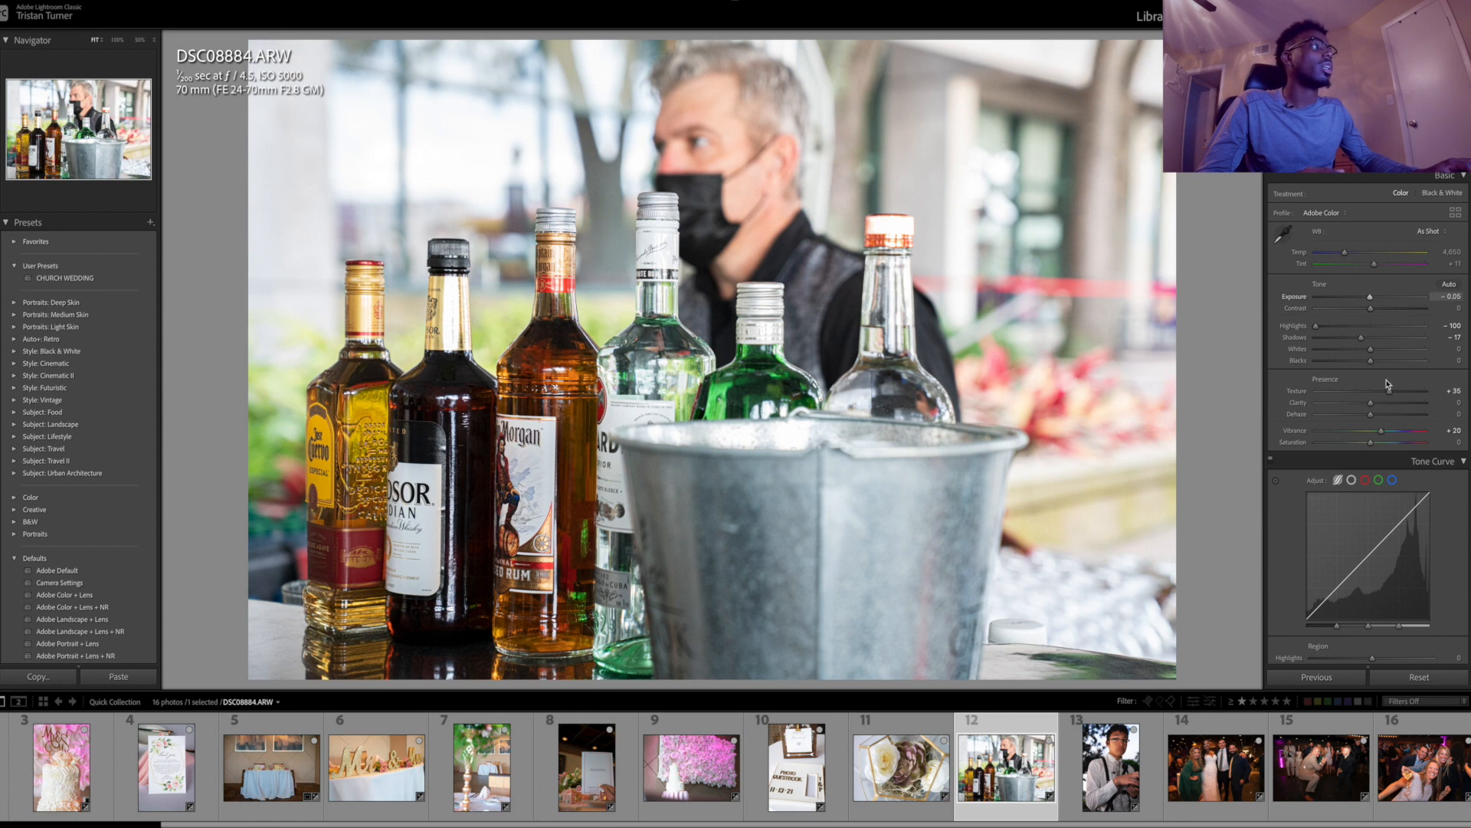
pyautogui.moveTo(1390, 391)
pyautogui.mouseDown()
pyautogui.moveTo(1410, 392)
pyautogui.moveTo(1367, 405)
pyautogui.mouseUp()
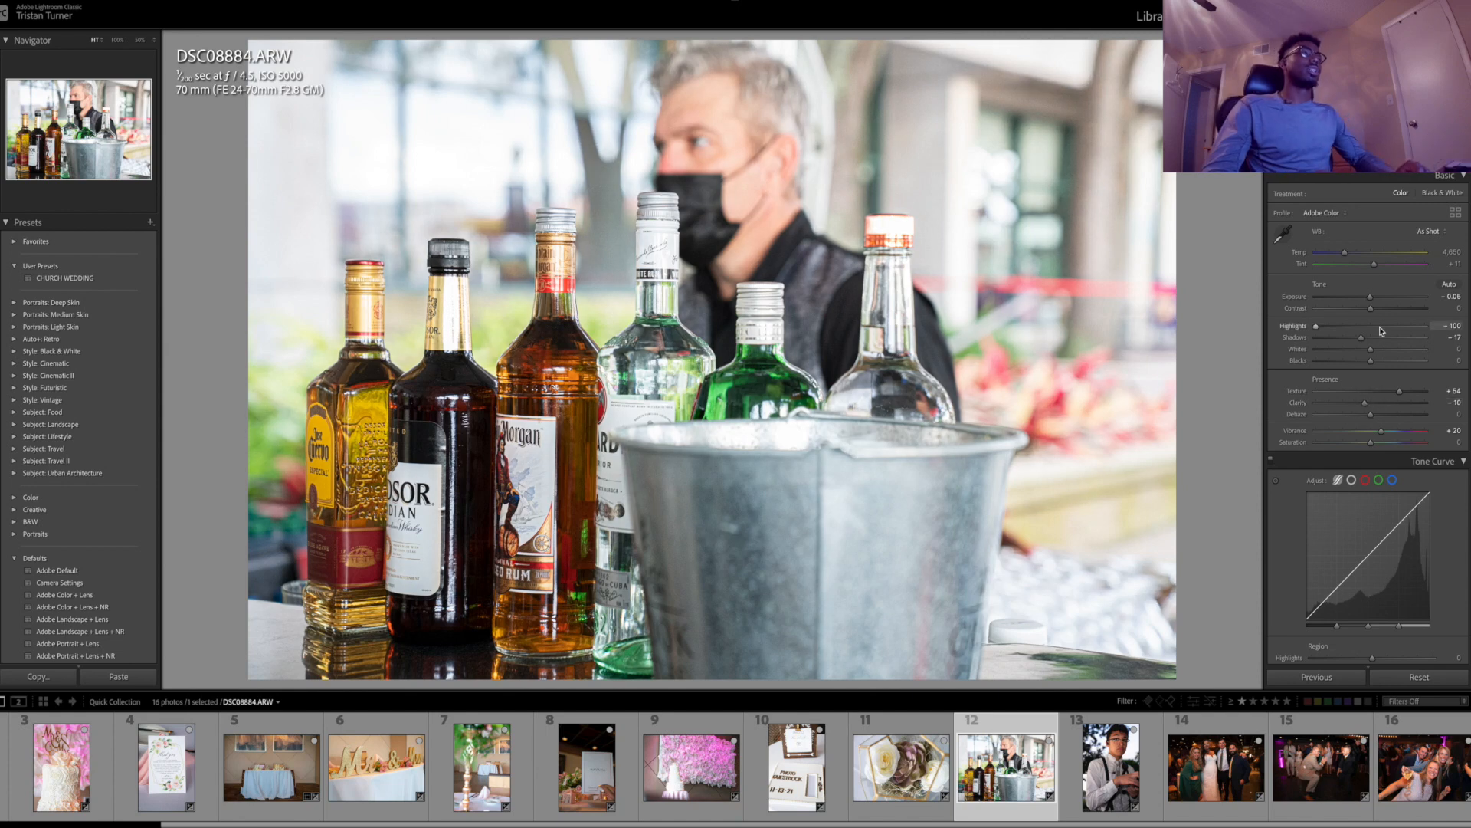
pyautogui.moveTo(1364, 338); pyautogui.dragTo(1349, 343)
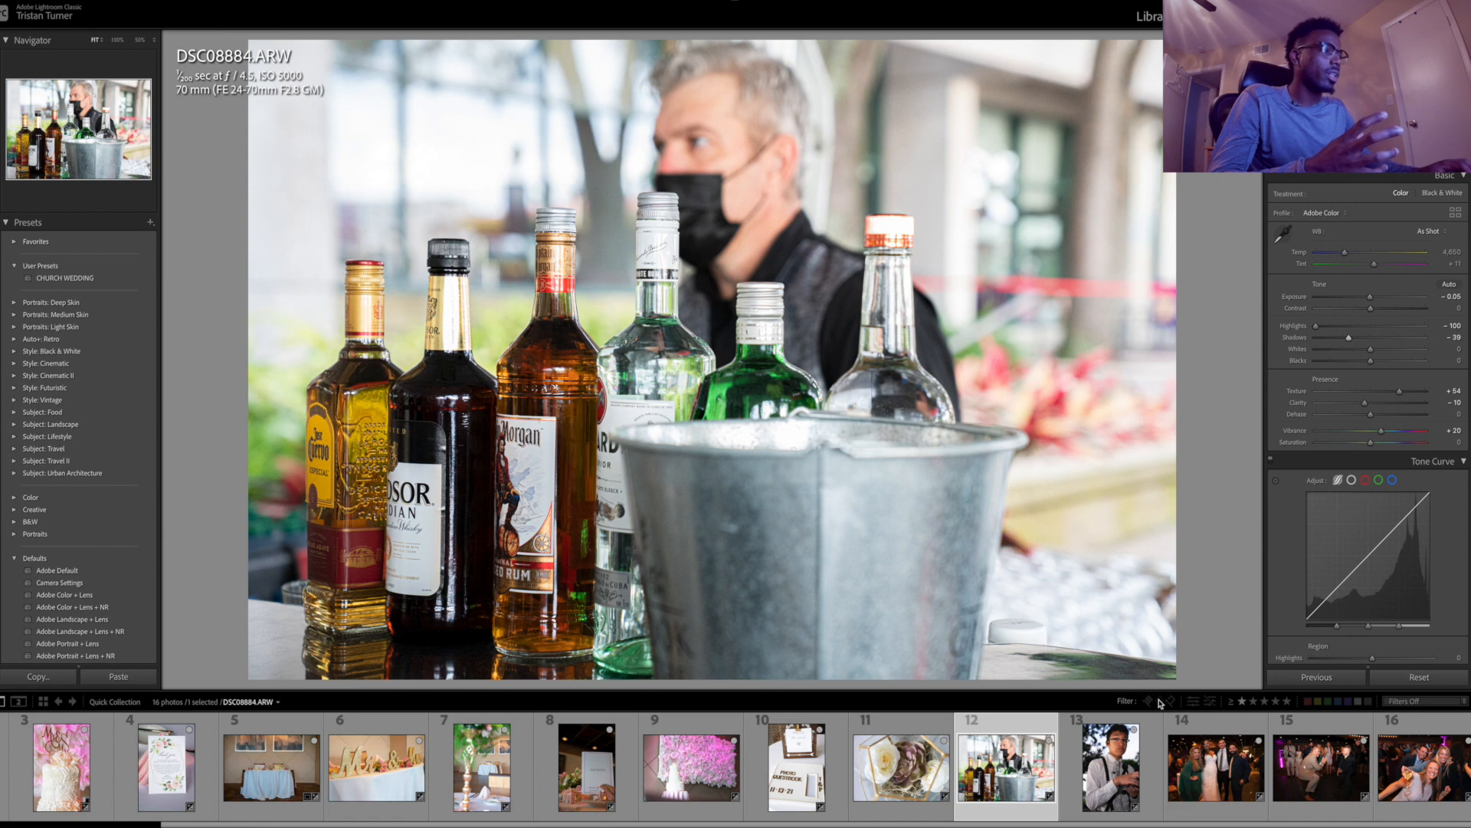
# Step: Set the reception group photo DSC09294.ARW's Exposure to +0.30, Contrast -11, Highlights +12, Shadows +23, Whites +2 and Blacks -9
pyautogui.click(1188, 757)
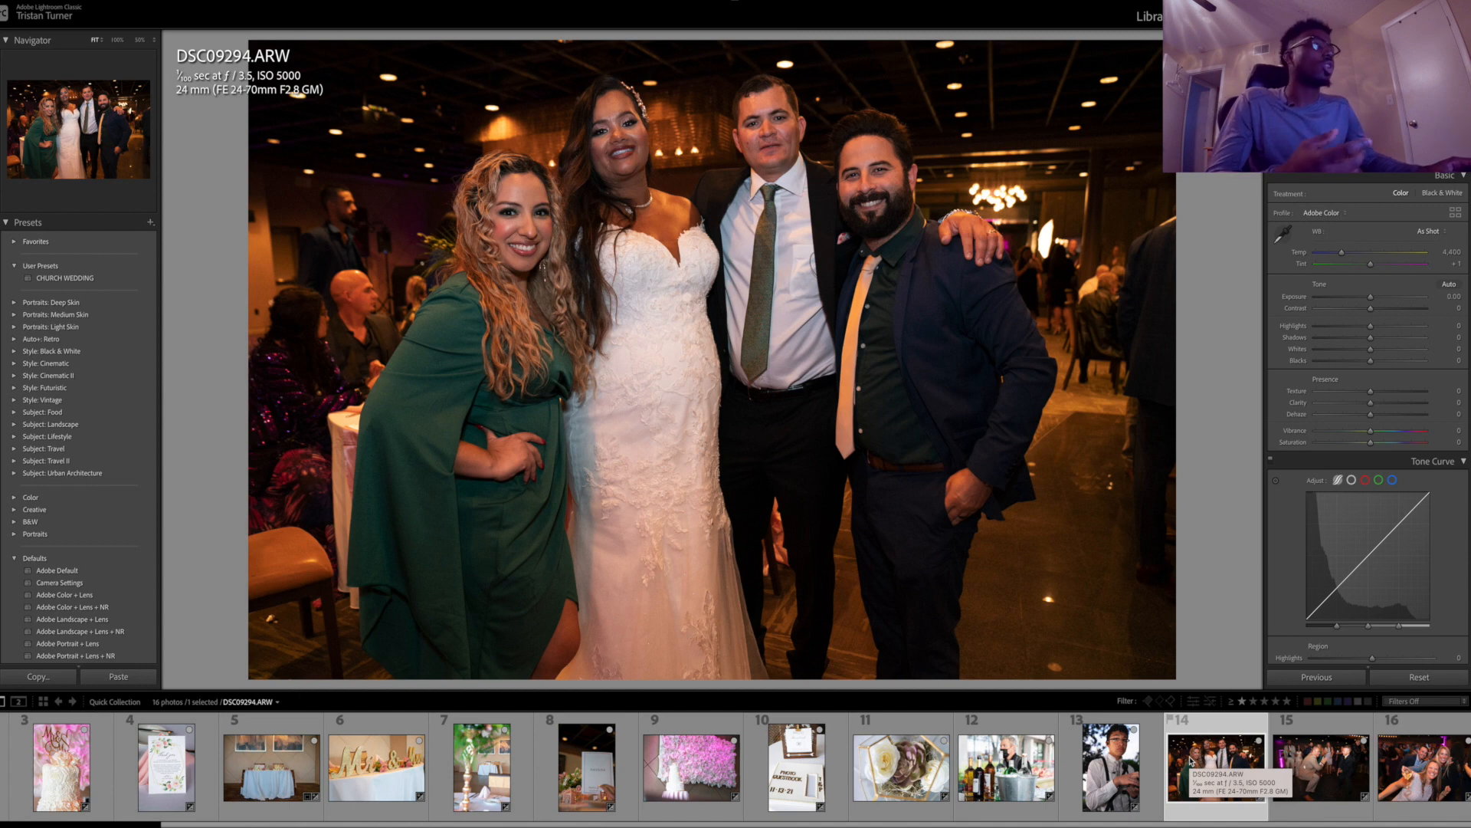
pyautogui.click(1334, 770)
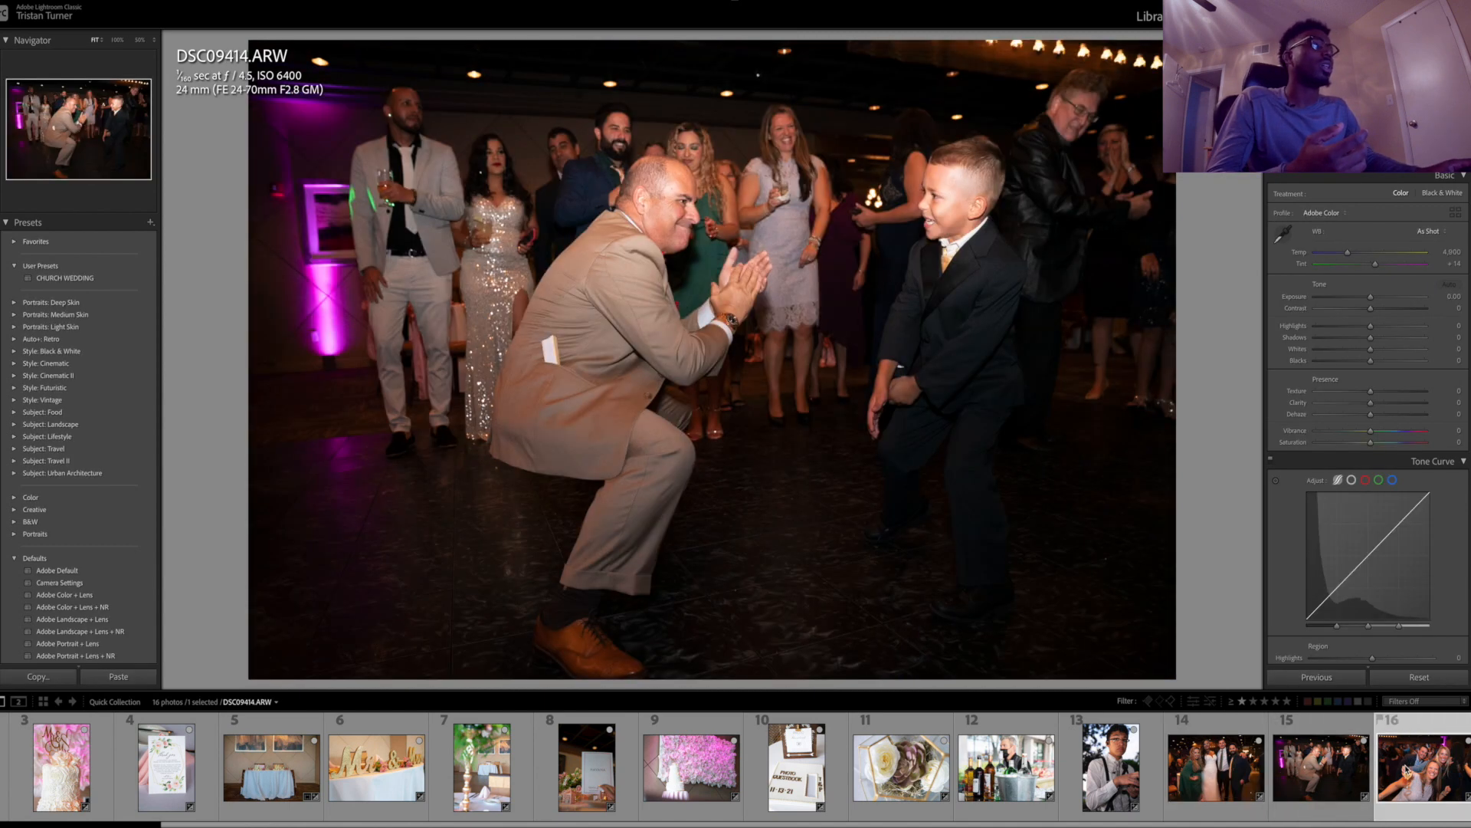
pyautogui.click(1407, 769)
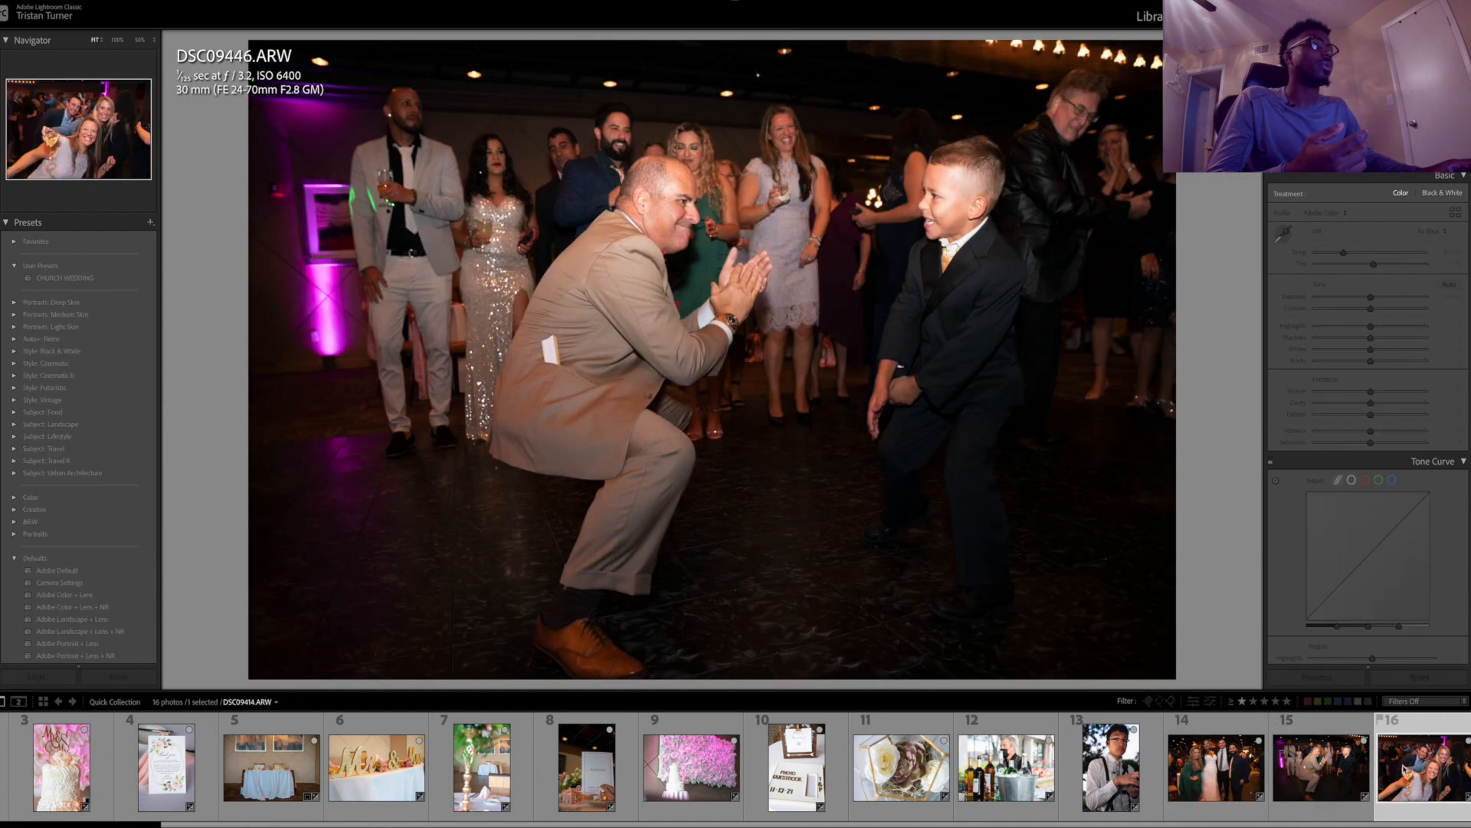
pyautogui.click(1239, 779)
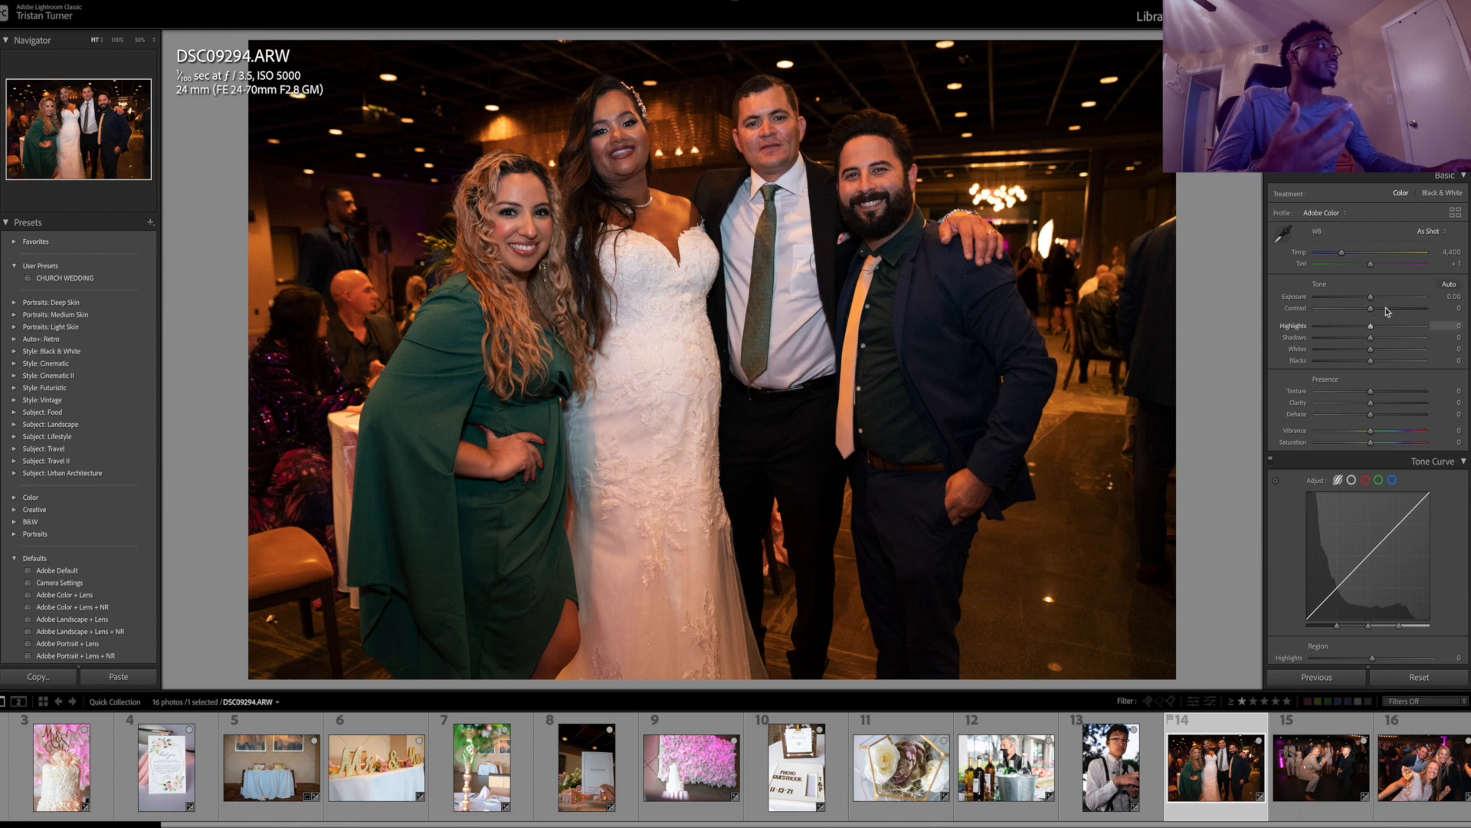
pyautogui.moveTo(1372, 297)
pyautogui.mouseDown()
pyautogui.moveTo(1359, 311)
pyautogui.moveTo(1375, 300)
pyautogui.mouseUp()
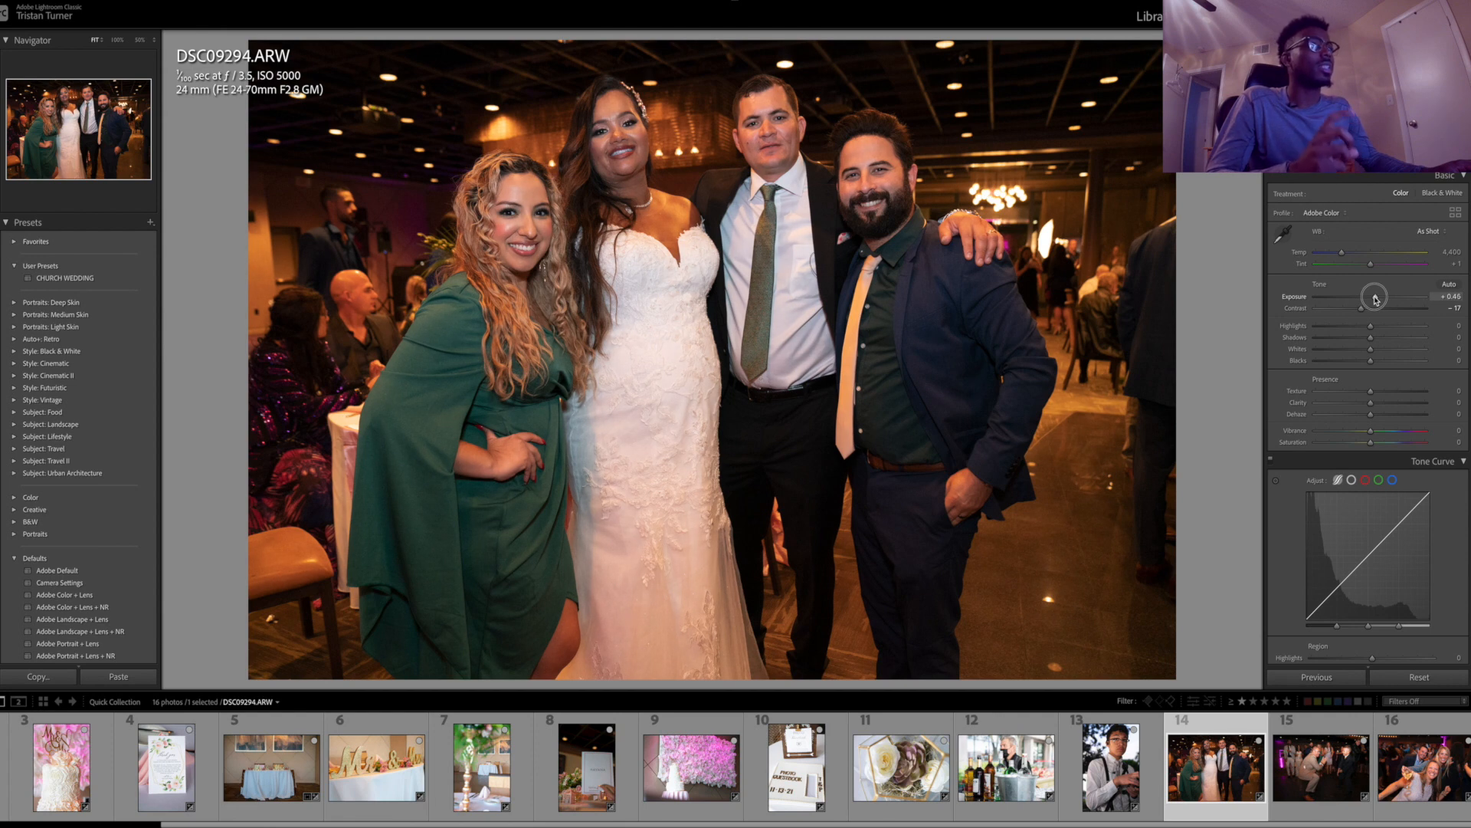
pyautogui.moveTo(1375, 300); pyautogui.dragTo(1383, 340)
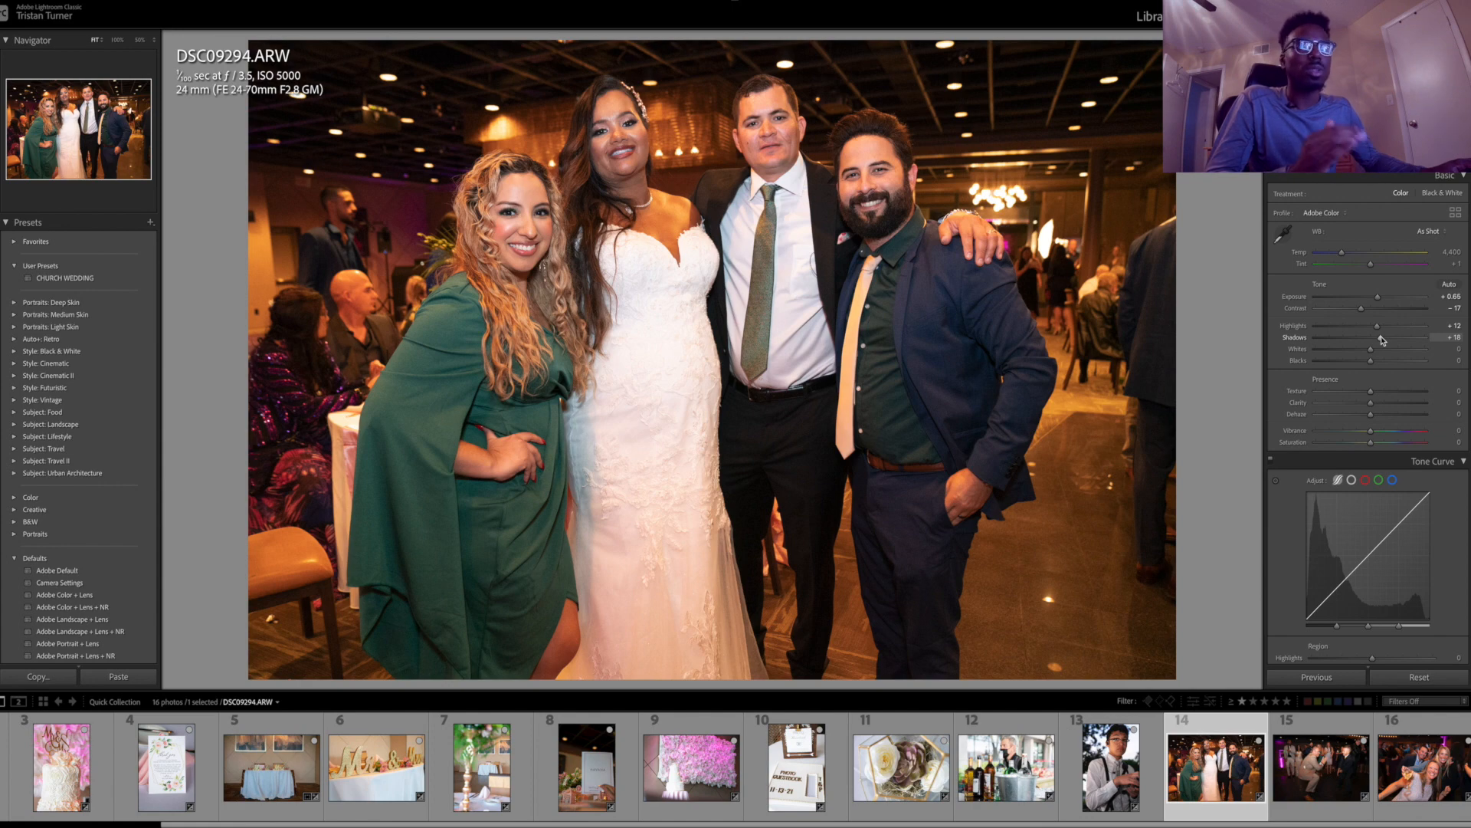
pyautogui.moveTo(1383, 340); pyautogui.dragTo(1377, 297)
pyautogui.moveTo(1371, 361)
pyautogui.mouseDown()
pyautogui.moveTo(1358, 353)
pyautogui.moveTo(1372, 353)
pyautogui.mouseUp()
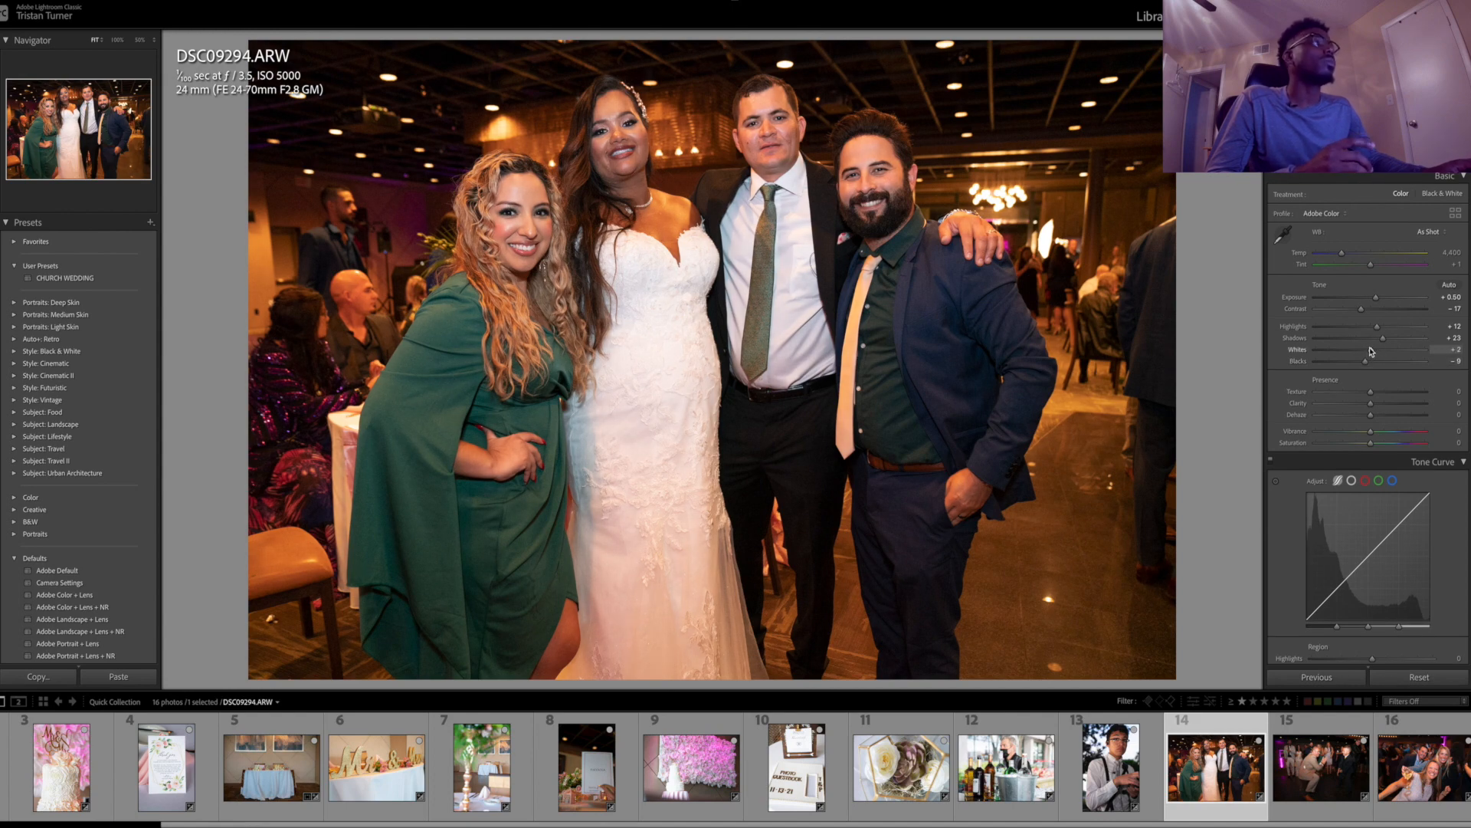
pyautogui.moveTo(1376, 301)
pyautogui.mouseDown()
pyautogui.moveTo(1348, 310)
pyautogui.moveTo(1376, 293)
pyautogui.mouseUp()
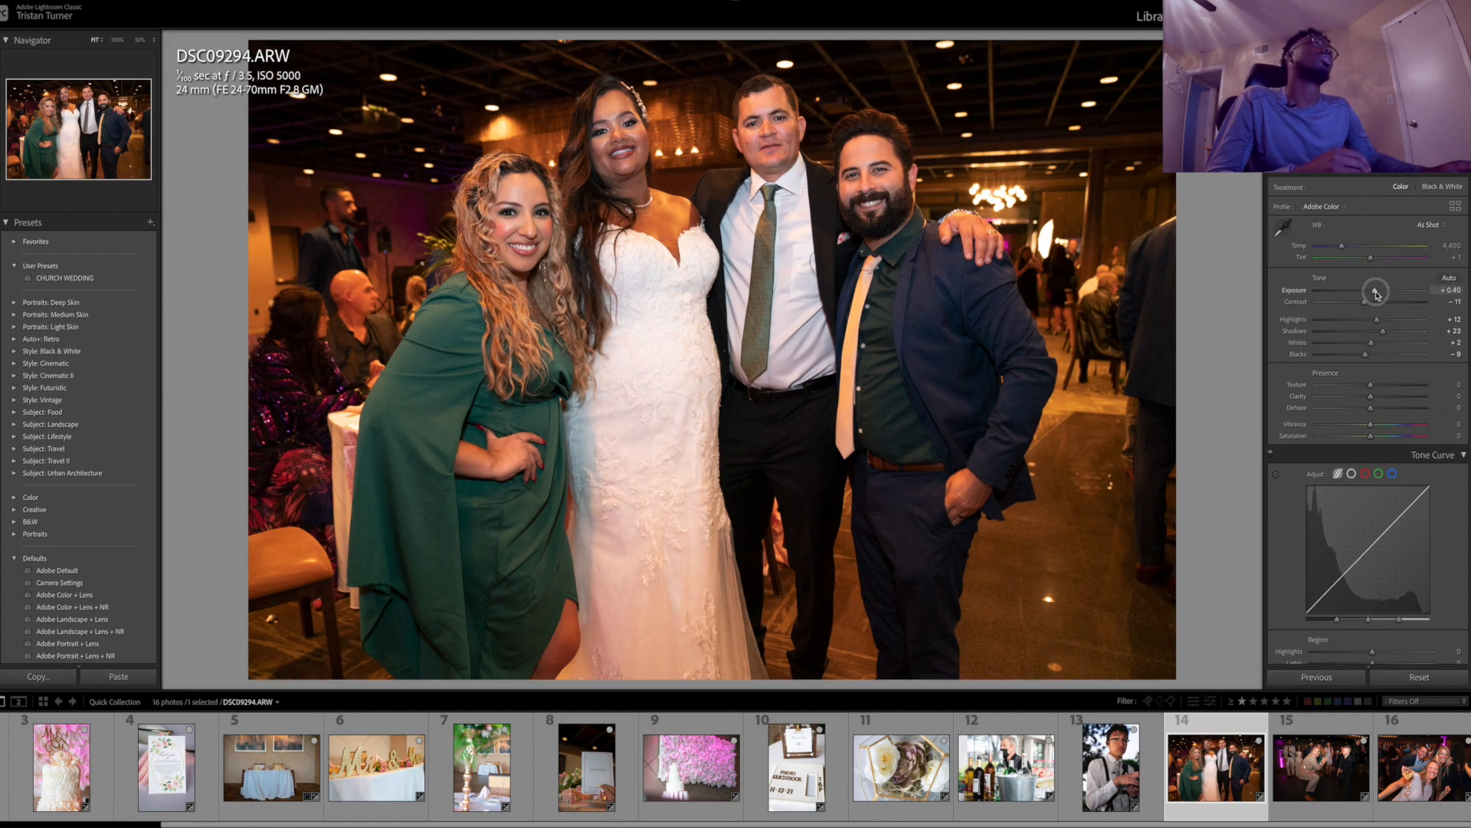
pyautogui.scroll(-1, 1376, 295)
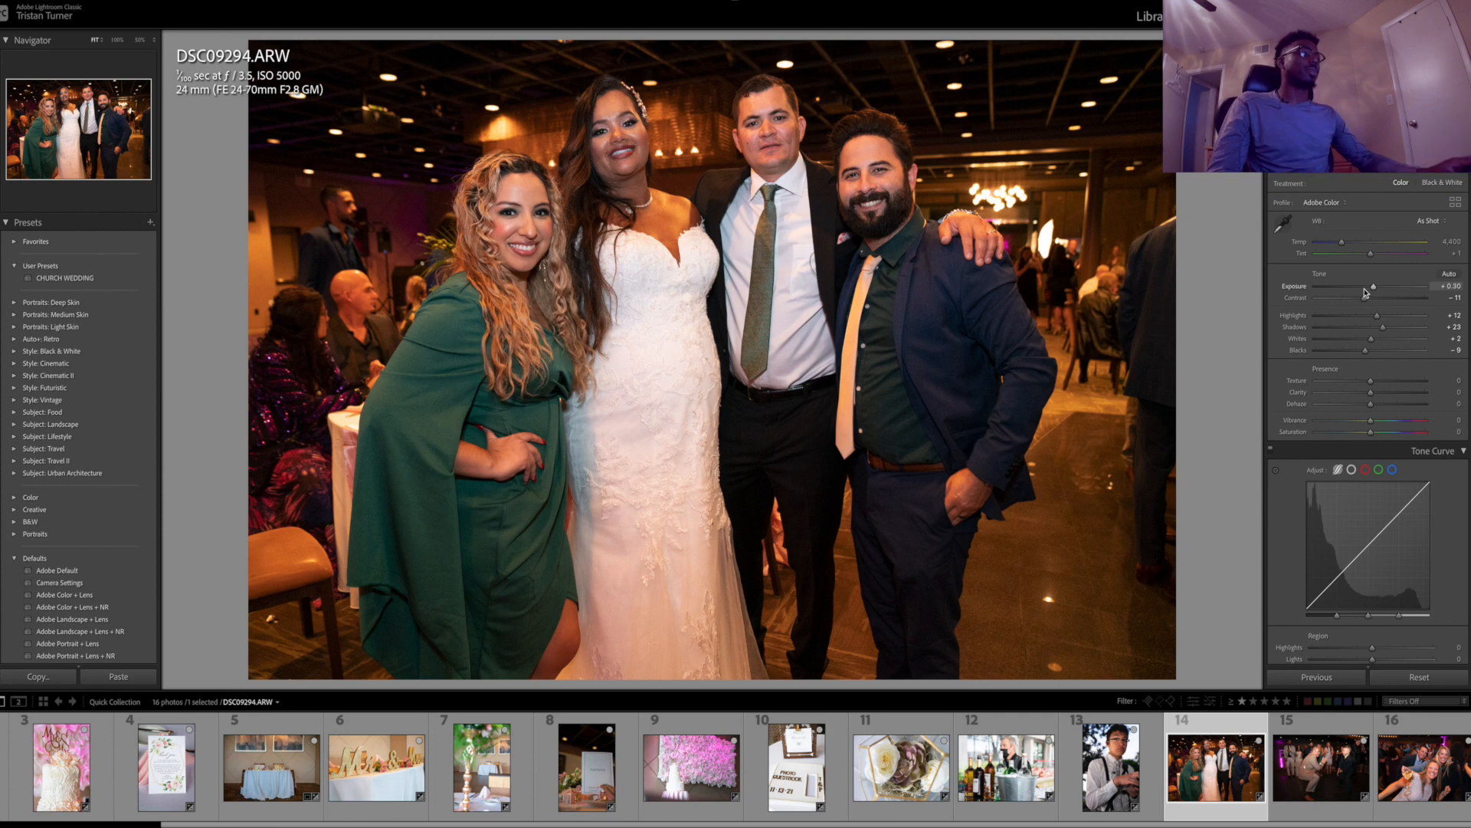
# Step: Select the three reception photos DSC09294.ARW to DSC09446.ARW and paste the group photo's develop settings onto them
pyautogui.keyDown('shift'); pyautogui.click(1427, 768); pyautogui.keyUp('shift')
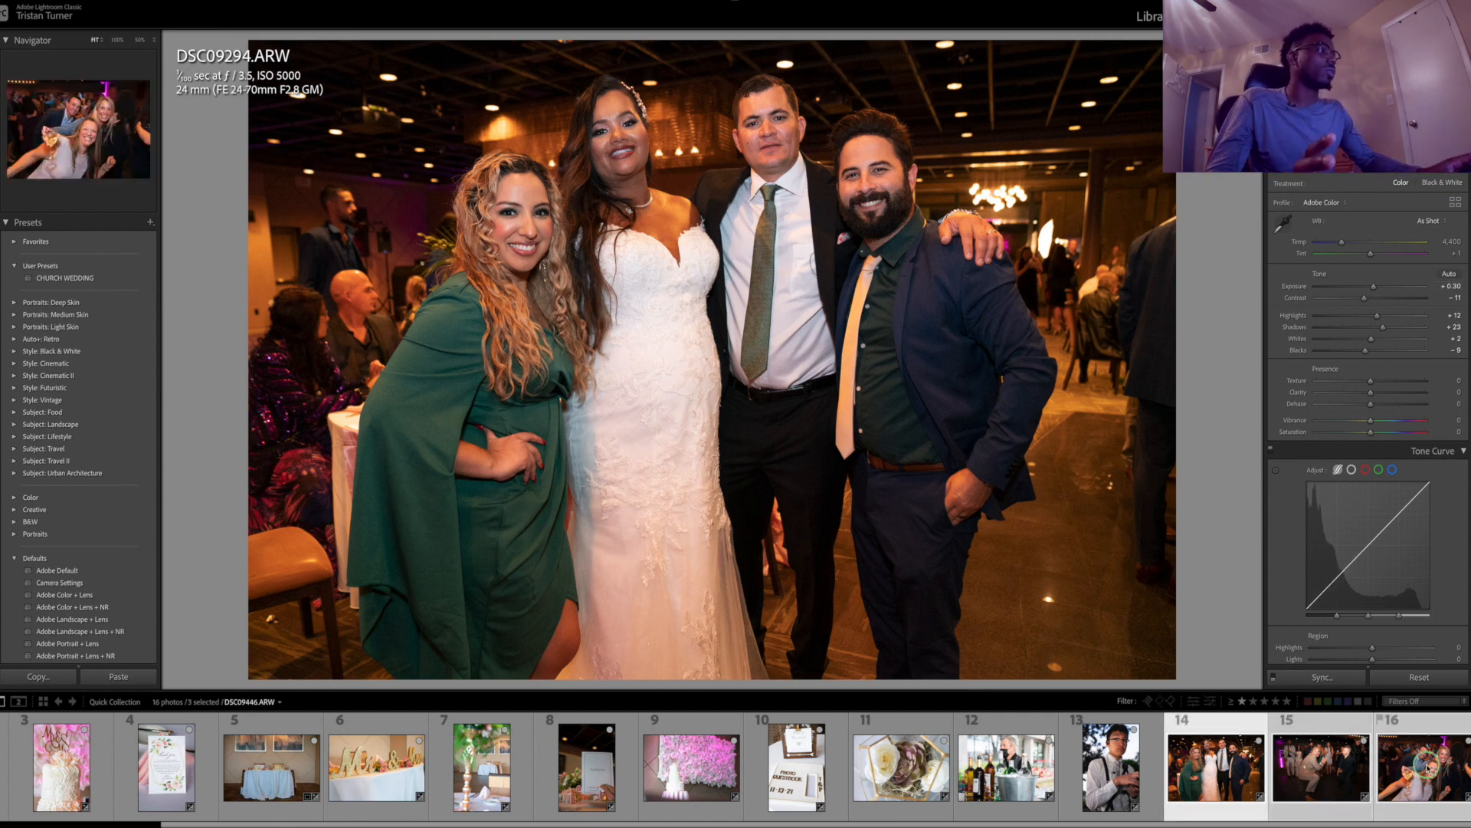
pyautogui.rightClick(1426, 768)
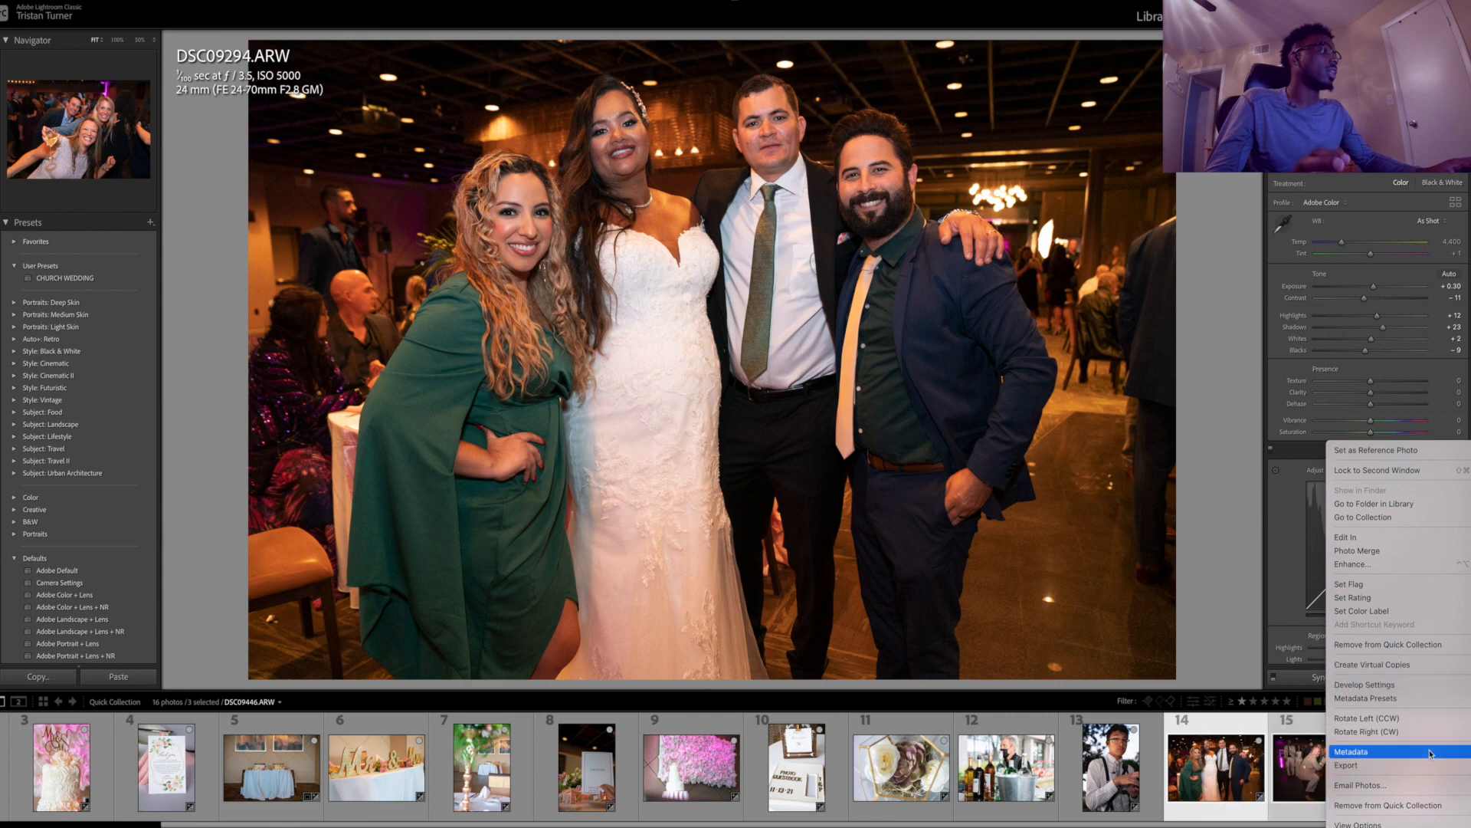
pyautogui.moveTo(1376, 684)
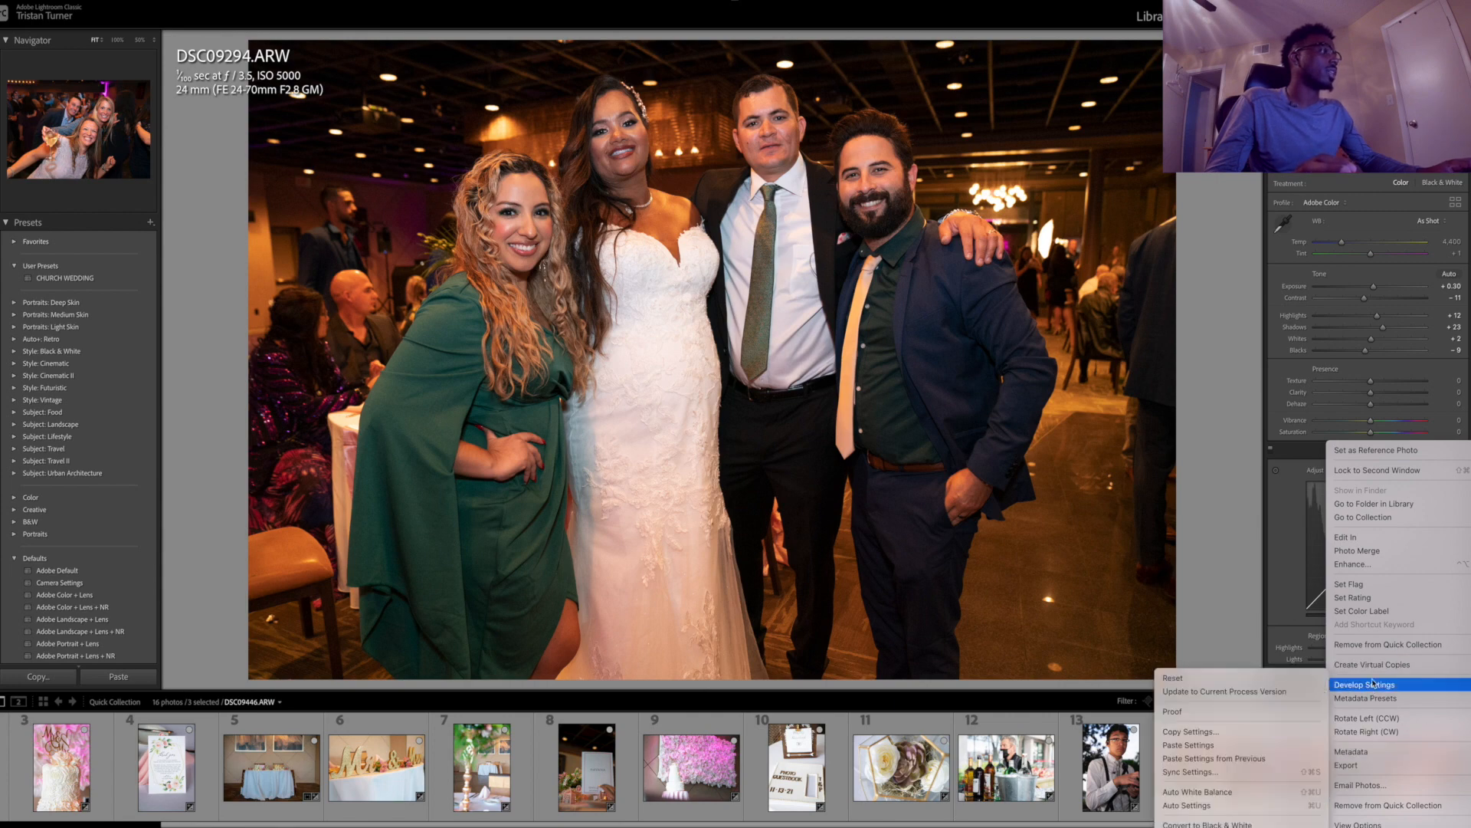
pyautogui.click(1235, 749)
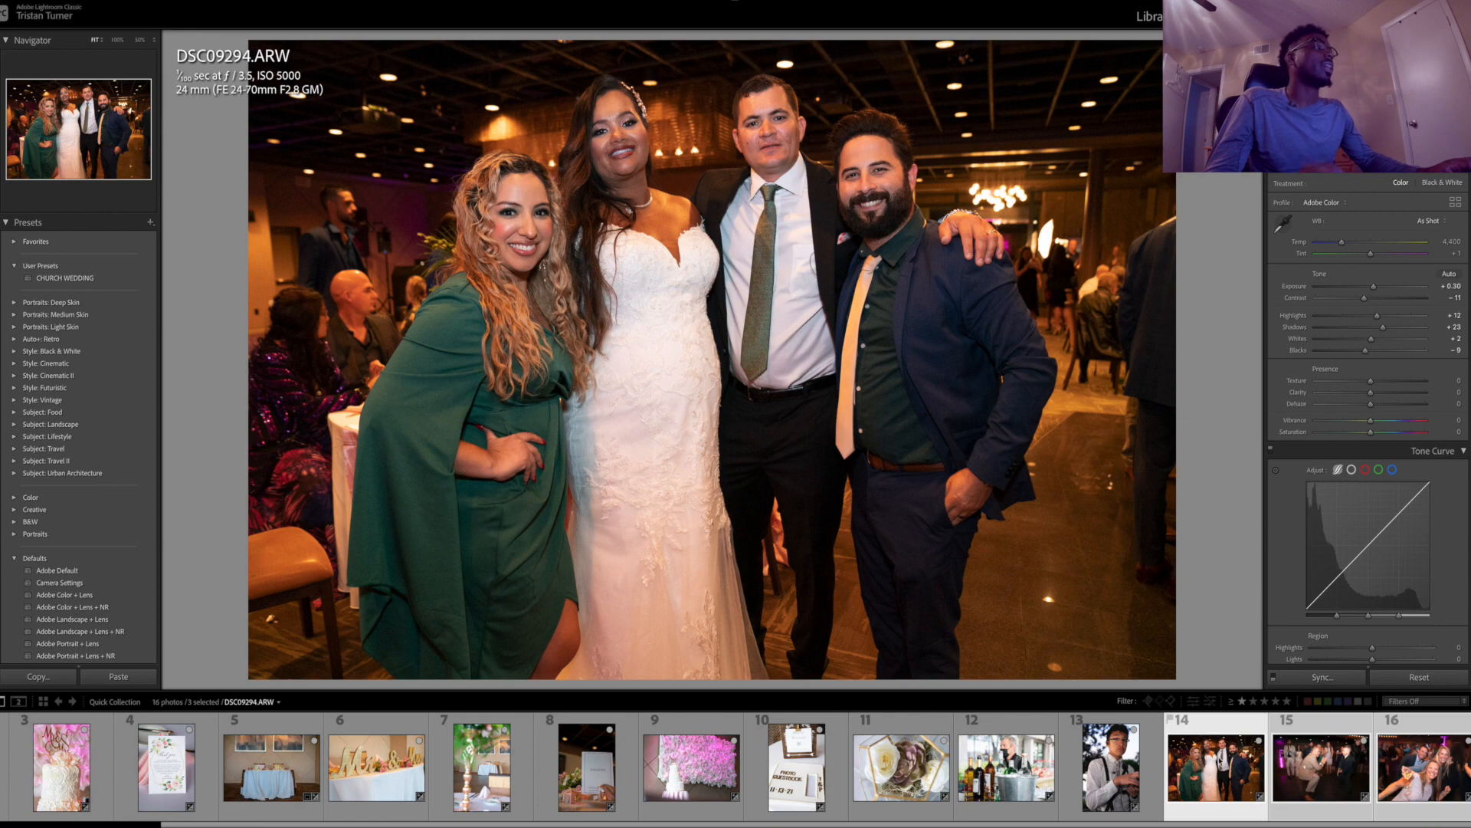
# Step: Set the dance floor photo DSC09414.ARW's Highlights to -19 and Exposure to +0.20
pyautogui.press('Right')
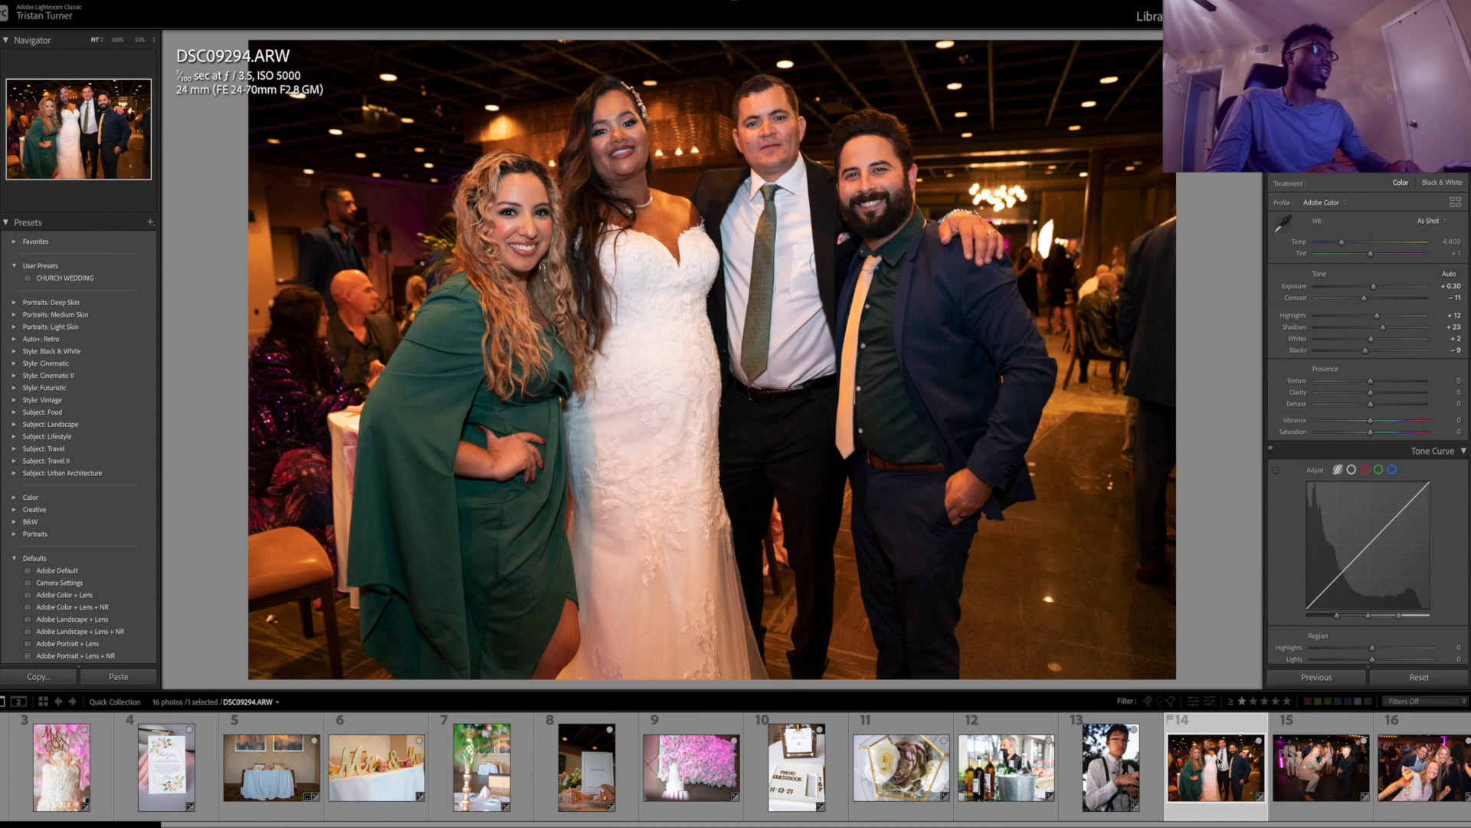
pyautogui.press('Right')
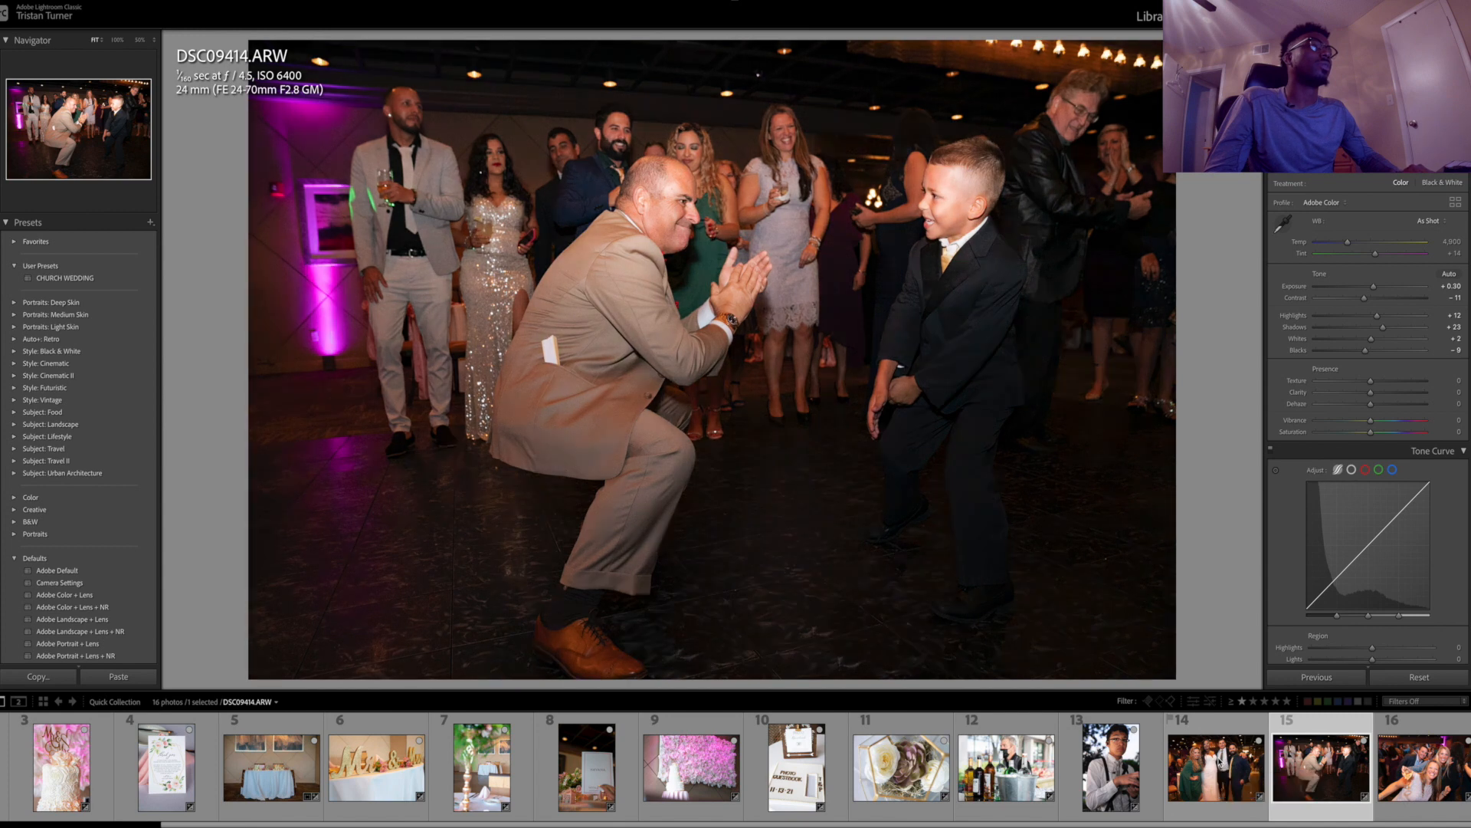
pyautogui.scroll(-1, 1316, 424)
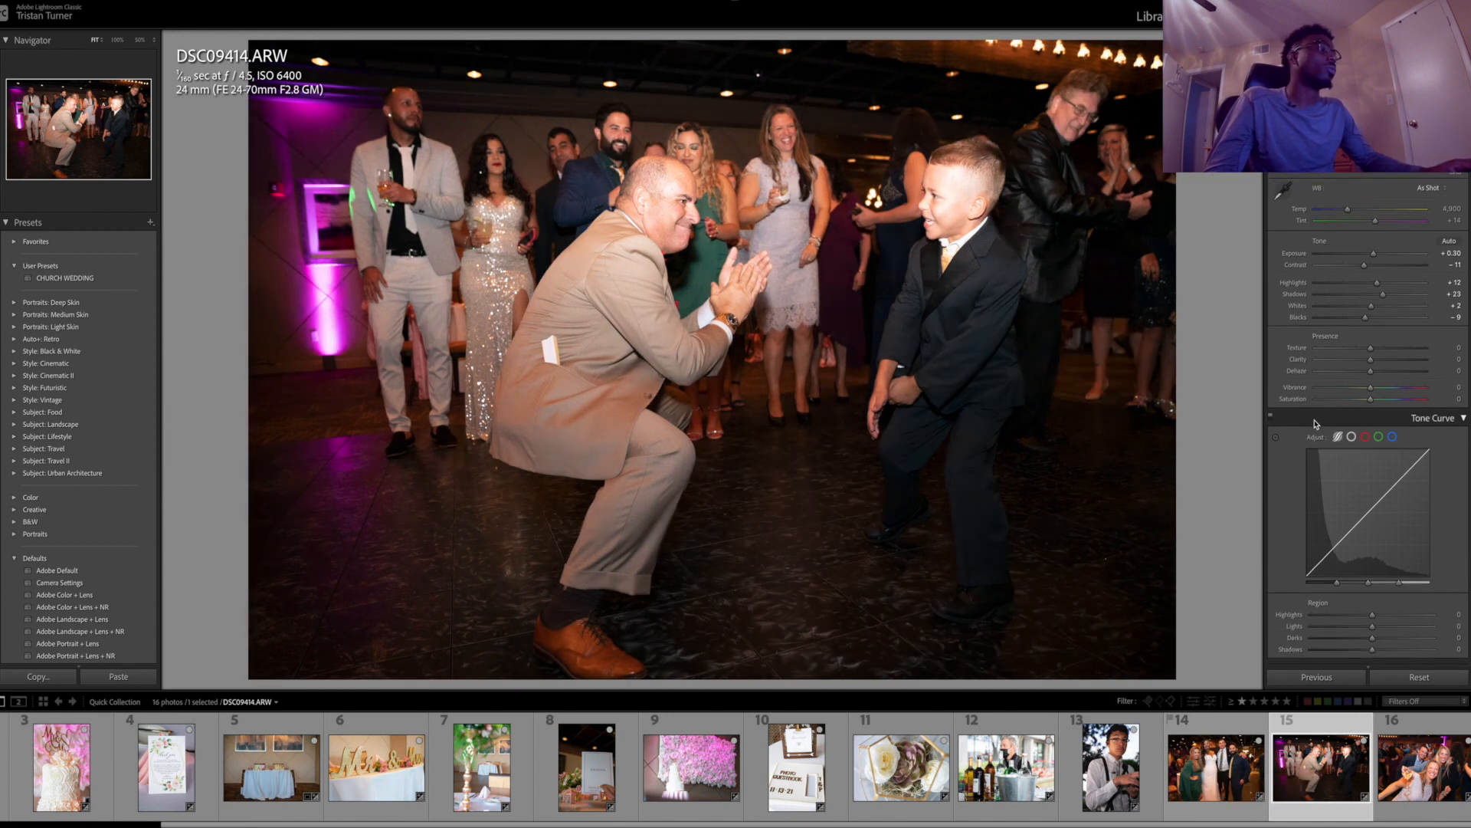
pyautogui.scroll(-1, 1316, 423)
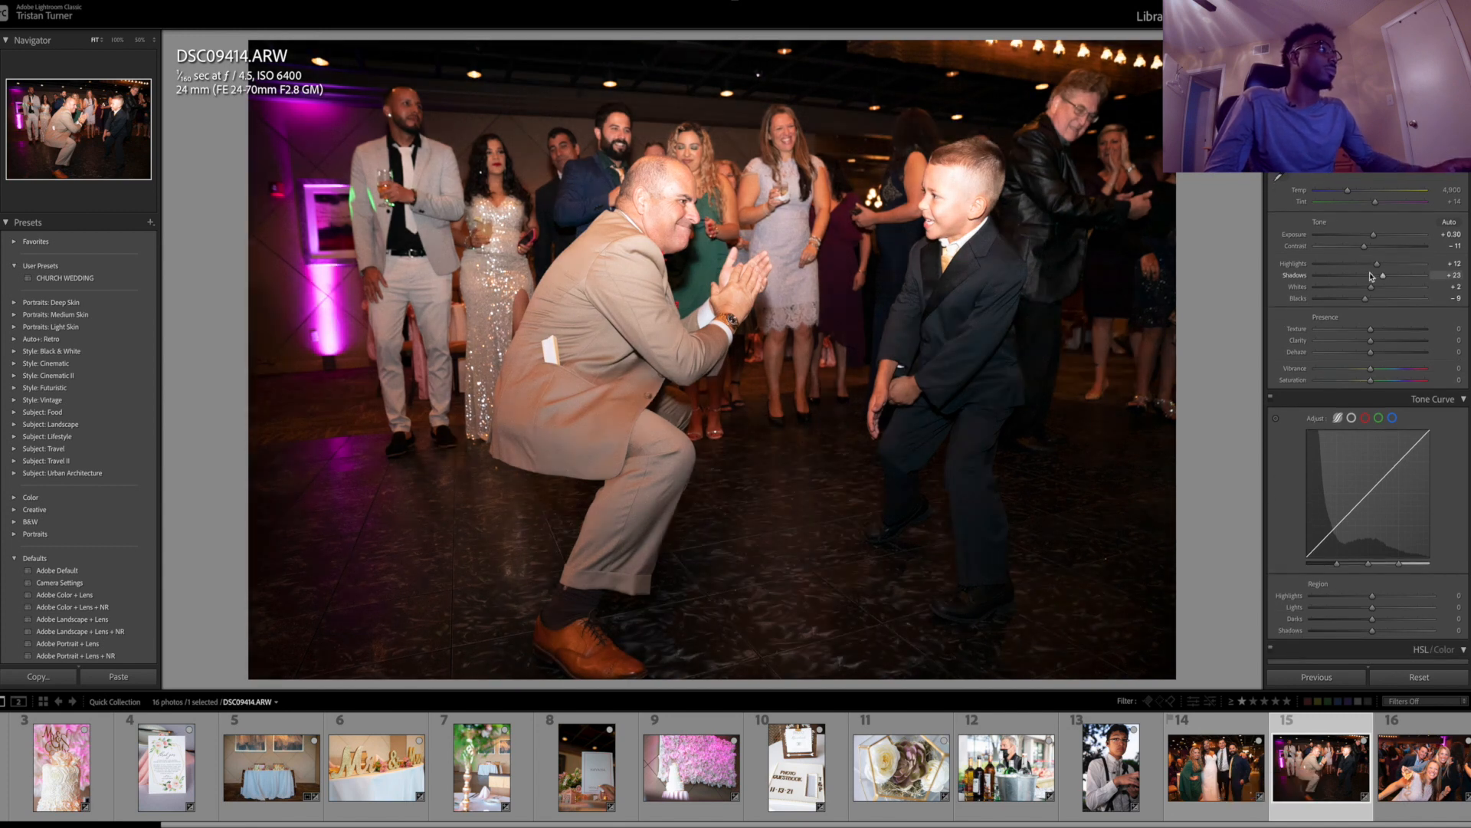
pyautogui.moveTo(1379, 266); pyautogui.dragTo(1361, 267)
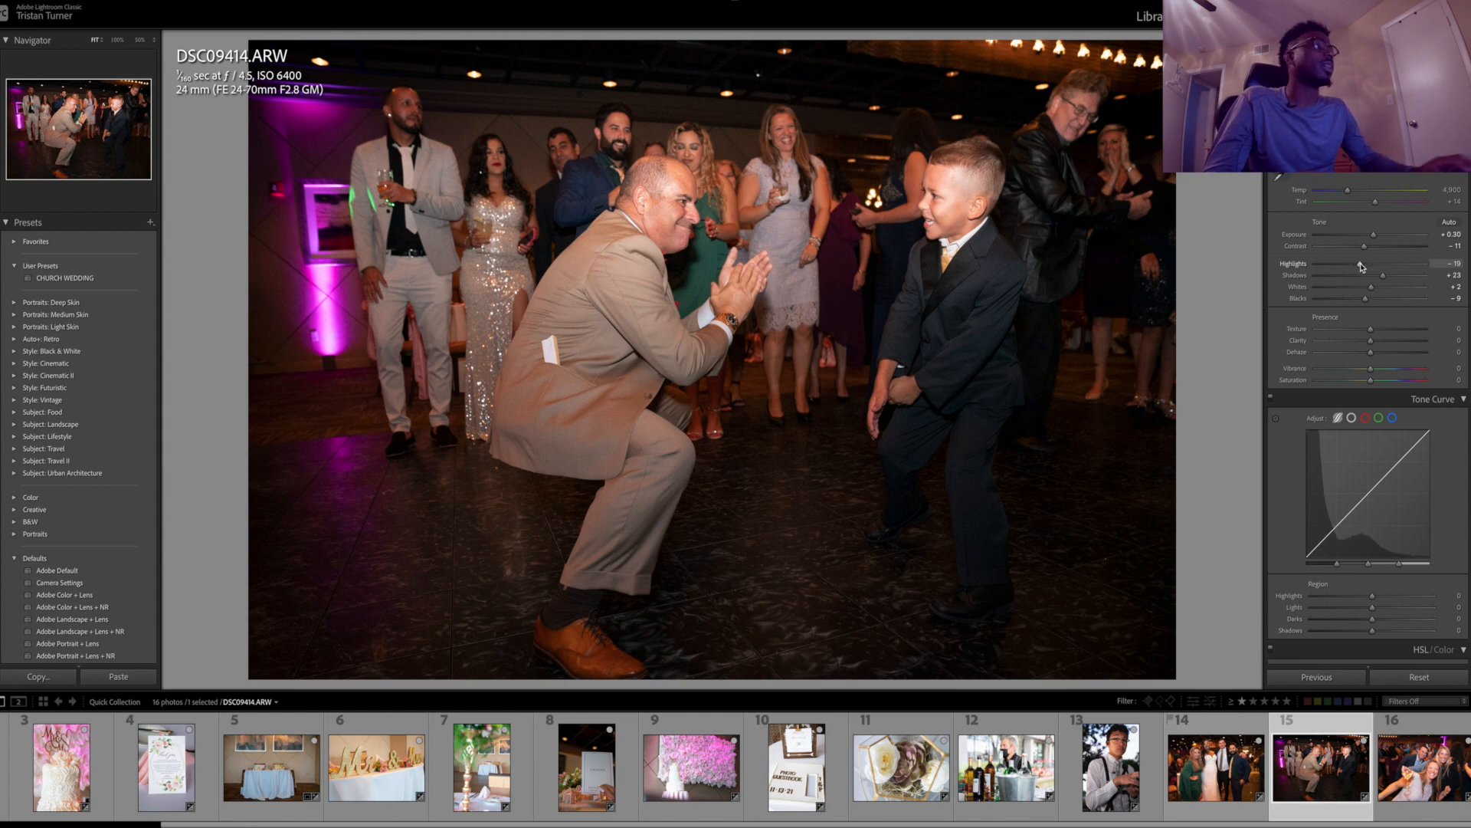
pyautogui.moveTo(1372, 239); pyautogui.dragTo(1371, 239)
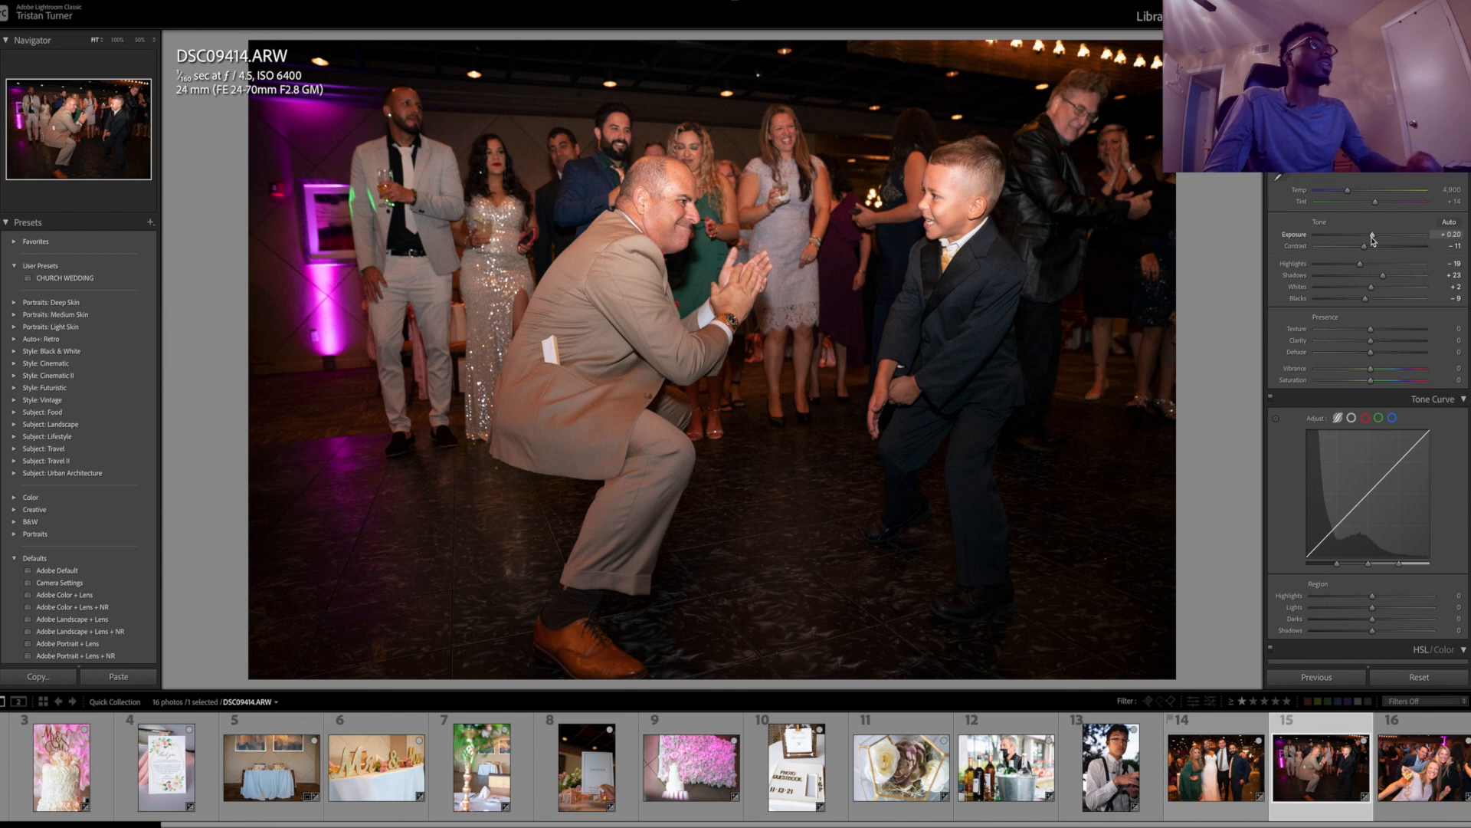
# Step: Compare the wine glass photo DSC09446.ARW with its original and fine-tune its Exposure
pyautogui.press('Right')
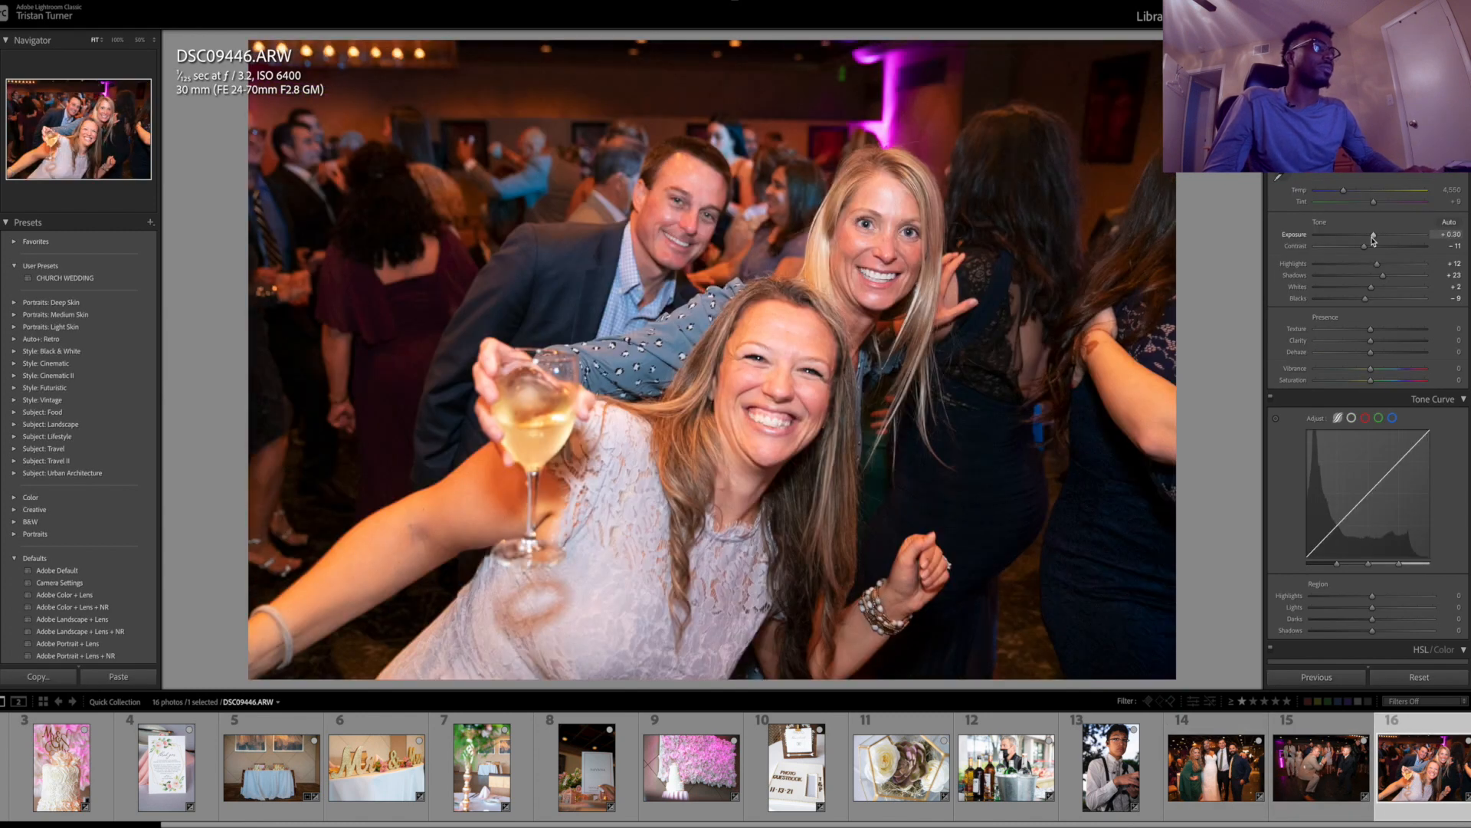
pyautogui.press('\\')
pyautogui.click(1373, 235)
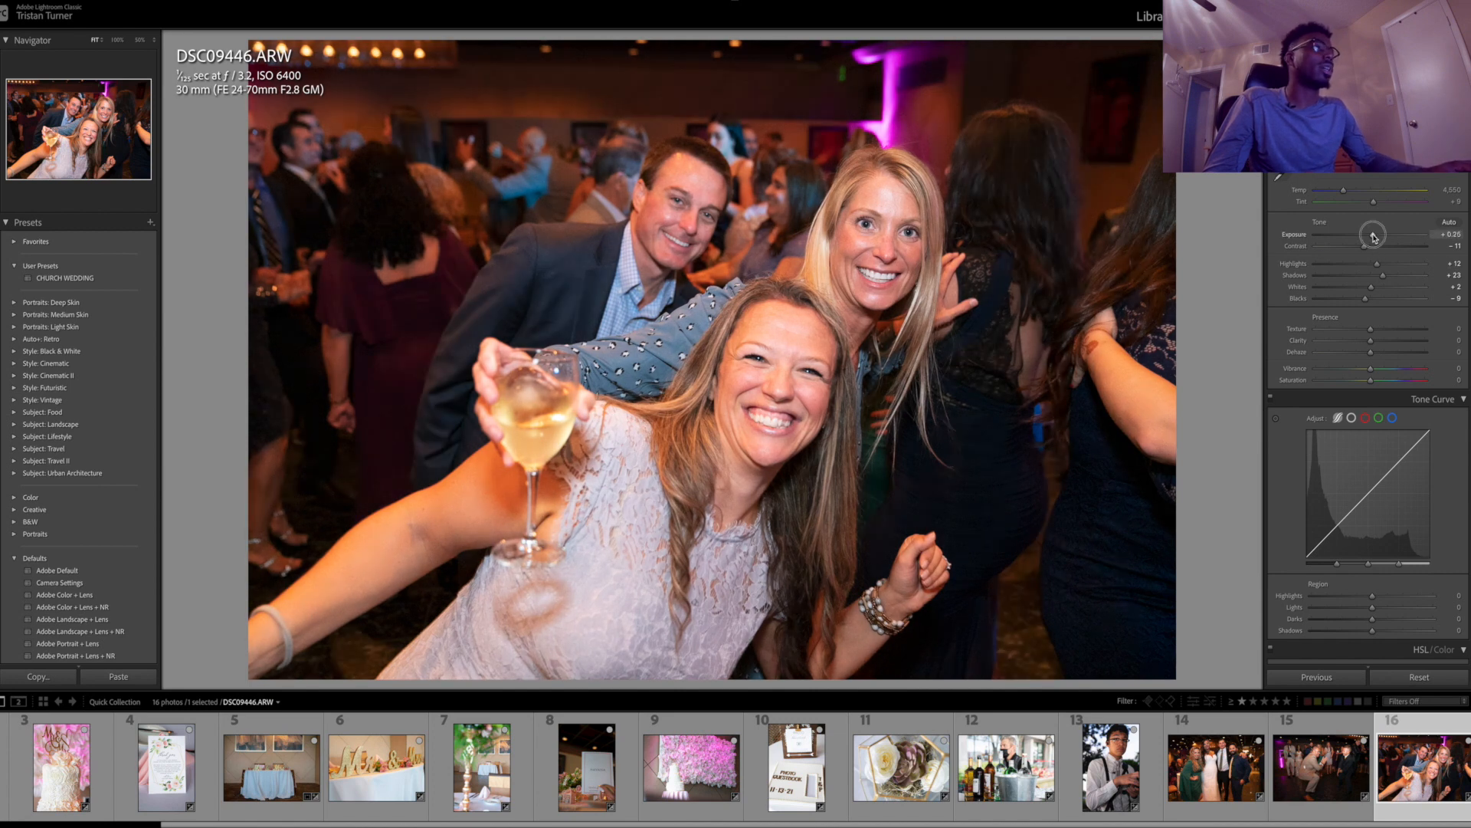